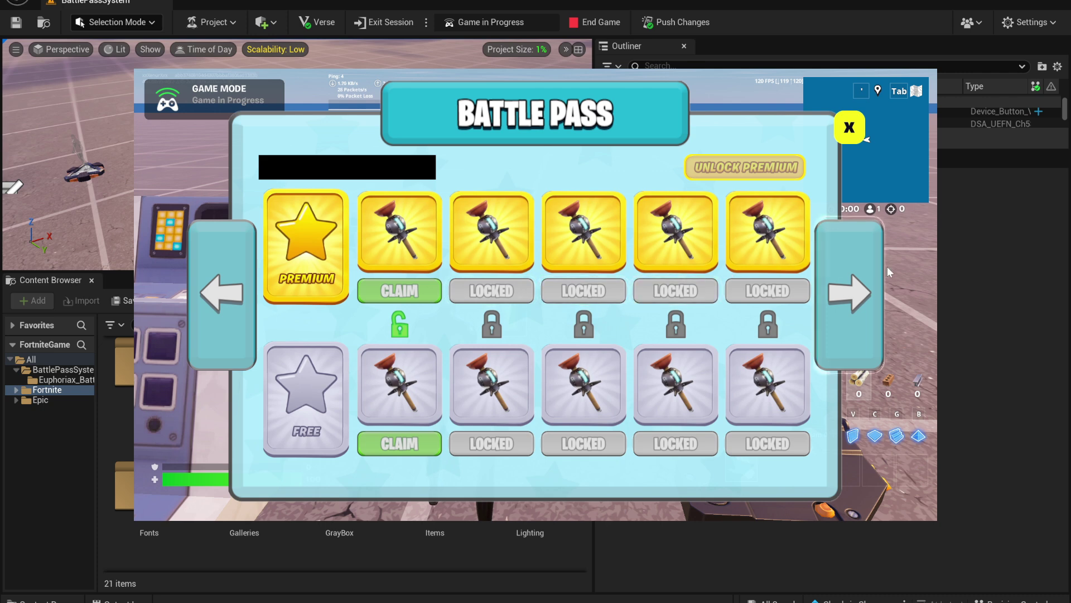
# Page the Battle Pass rewards forward and back, then browse the Euphoriax_BattlePass texture folder in File Explorer
pyautogui.click(850, 287)
pyautogui.click(226, 291)
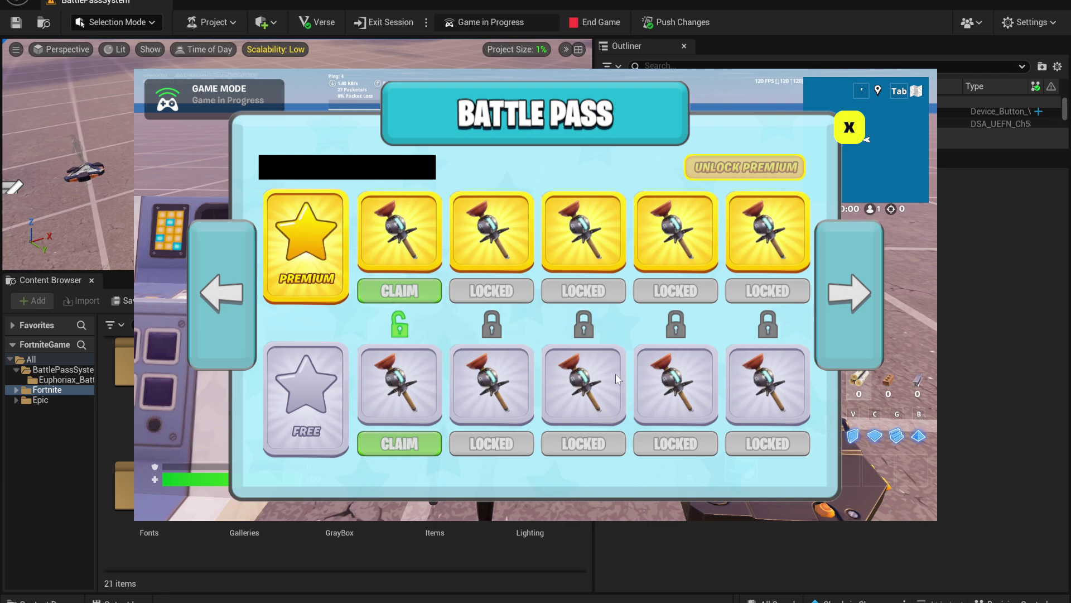
pyautogui.click(652, 594)
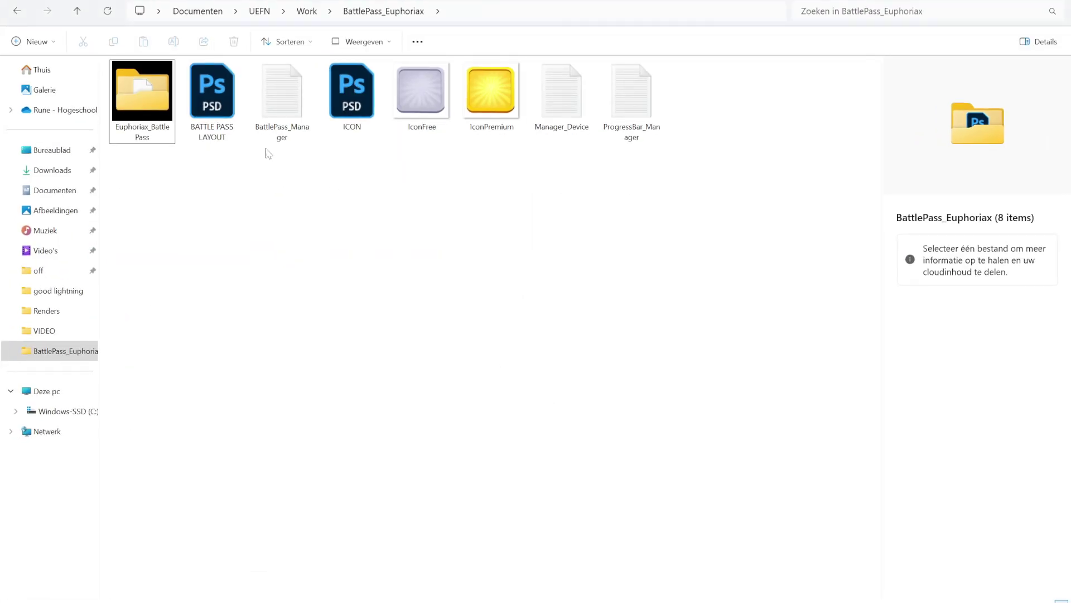
pyautogui.press('Return')
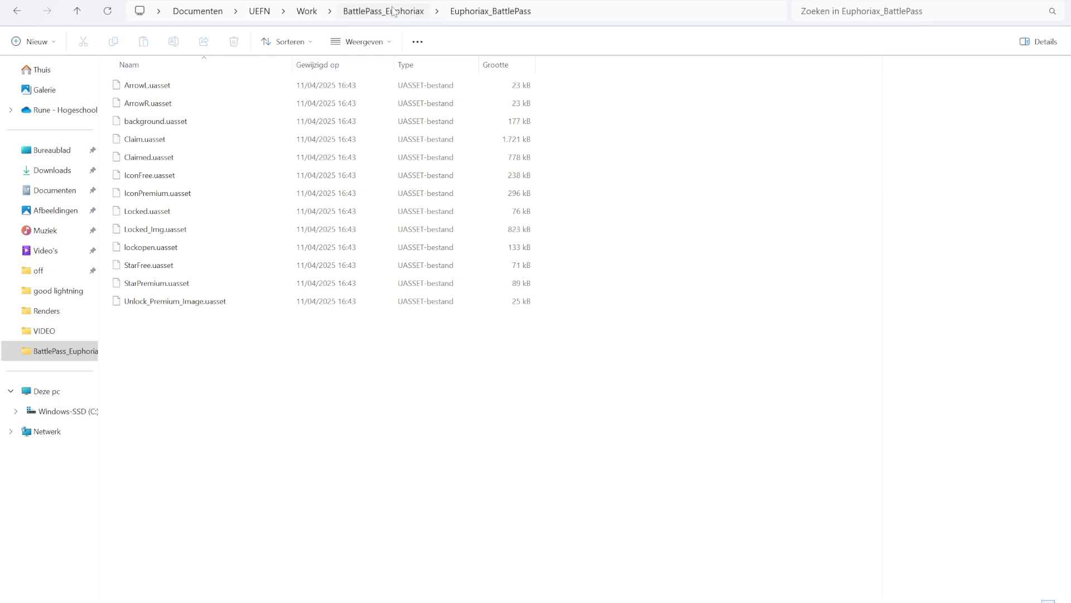
pyautogui.click(393, 11)
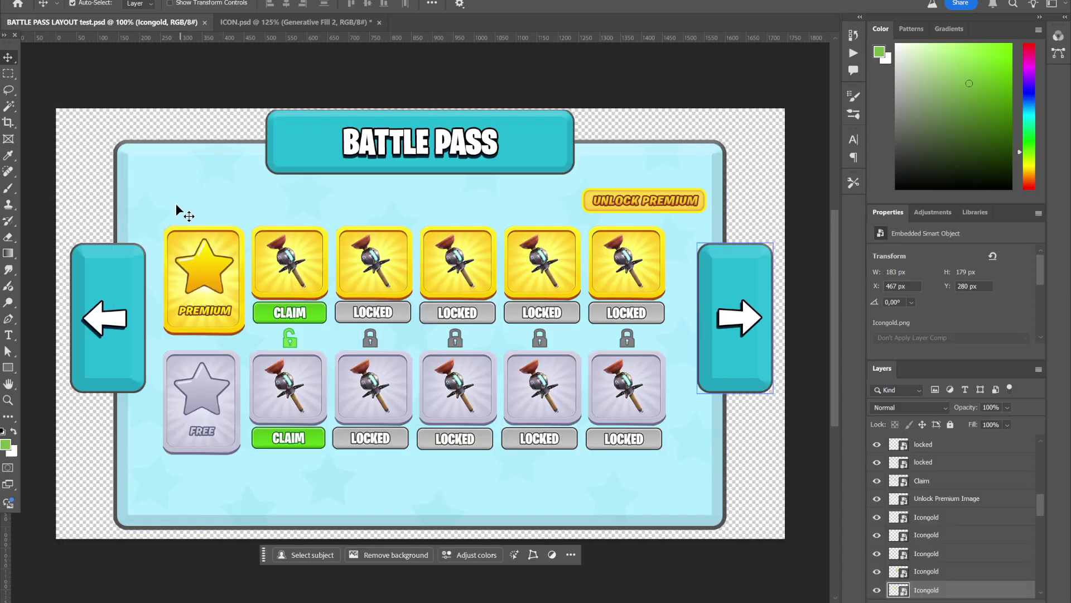
# In ICON.psd, toggle the lavender Generative Fill 2 layer off and on, then preview IconPremium in File Explorer
pyautogui.scroll(-1, 390, 357)
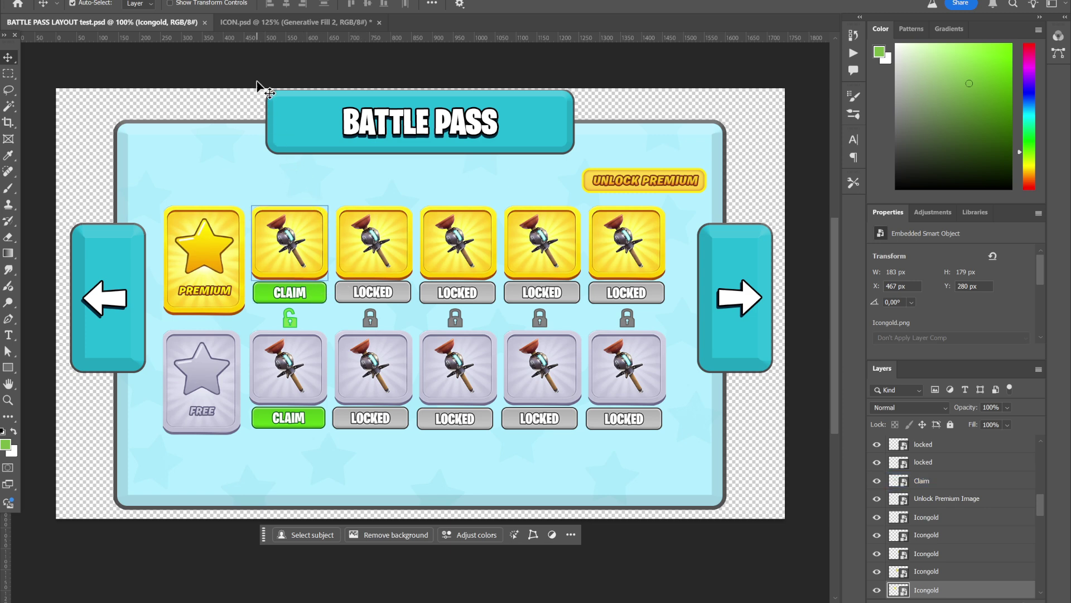
pyautogui.click(292, 24)
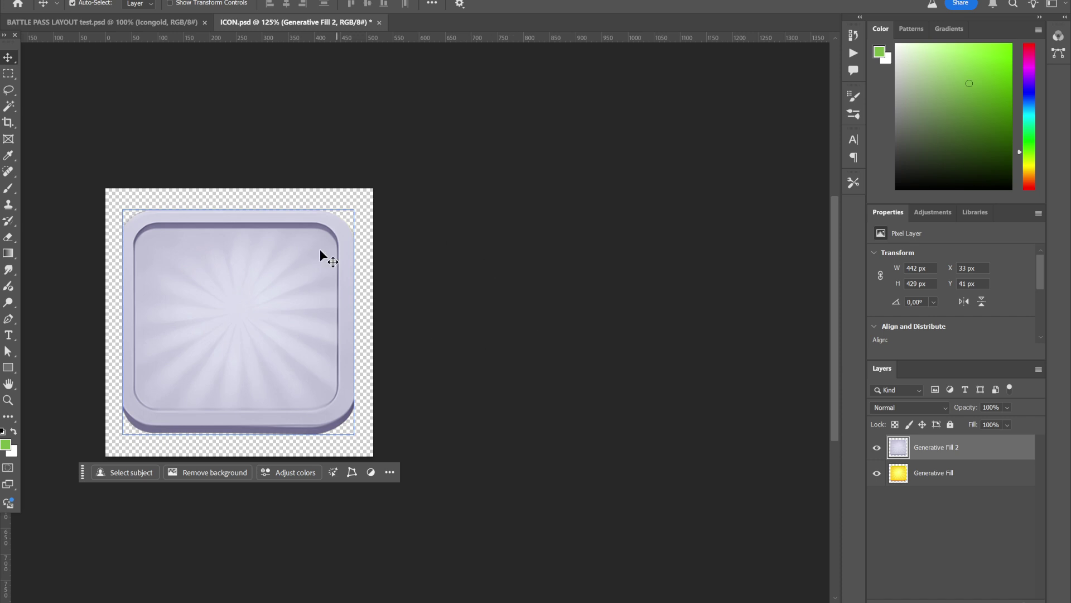
pyautogui.click(875, 448)
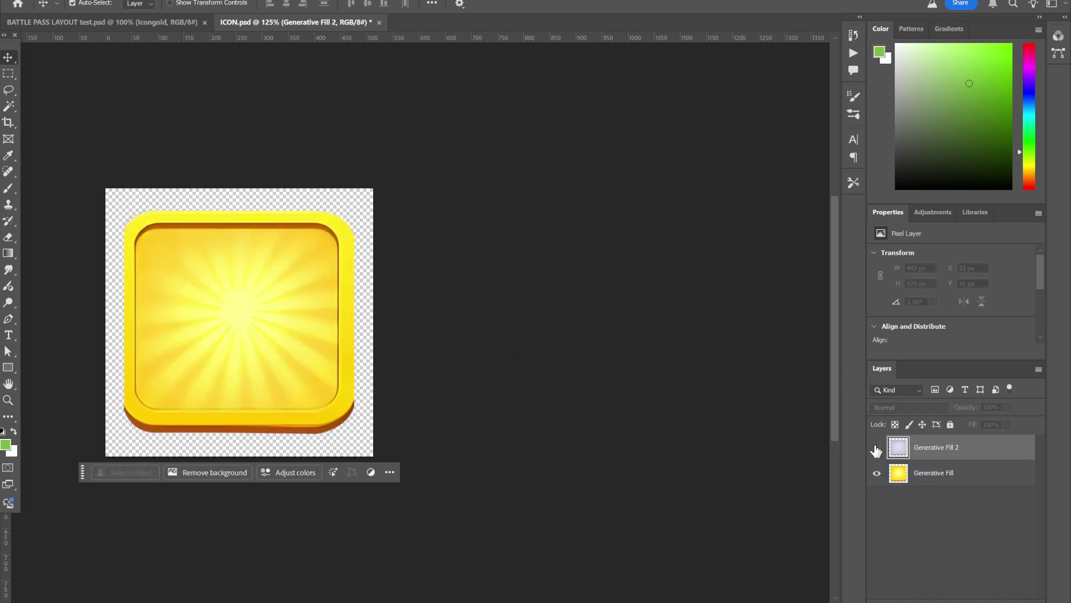
pyautogui.click(876, 448)
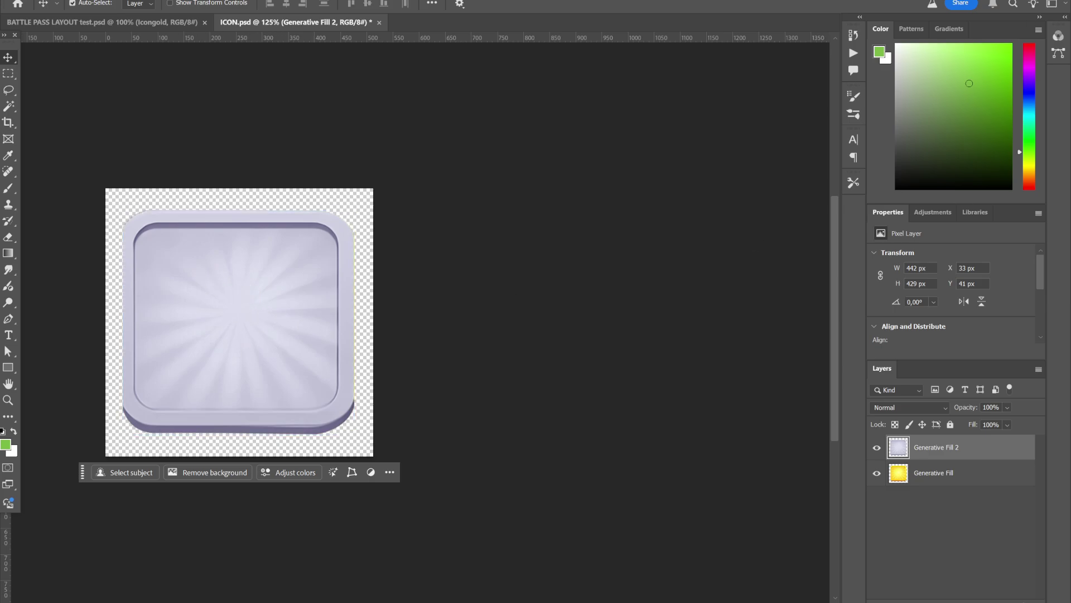
pyautogui.hotkey('alt', 'Tab')
pyautogui.press('Right')
# Flip the File Explorer preview between the IconFree and IconPremium images
pyautogui.press('Left')
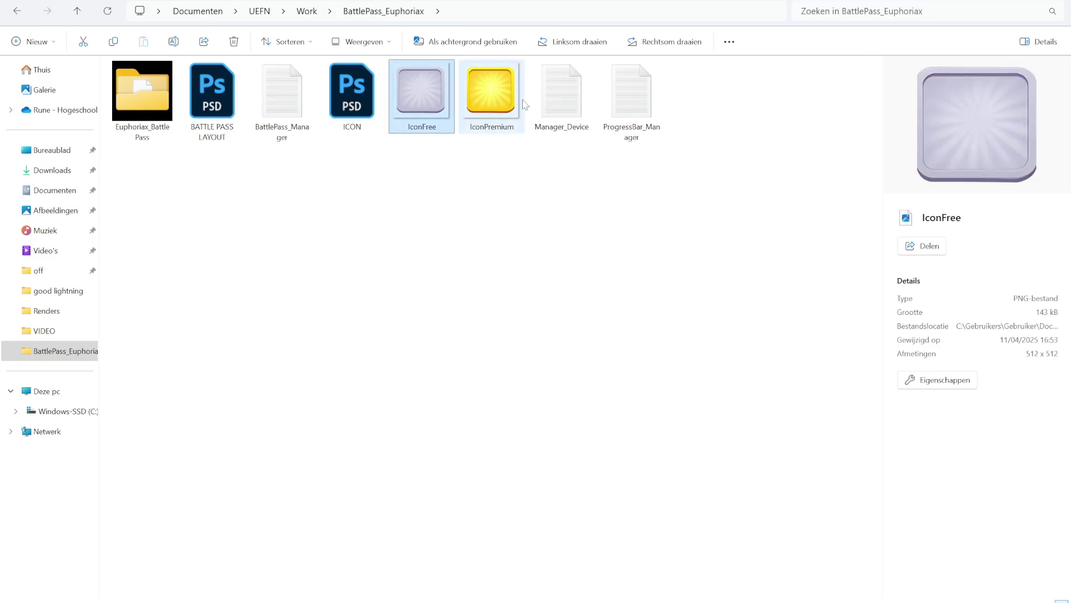
pyautogui.press('Right')
pyautogui.press('Left')
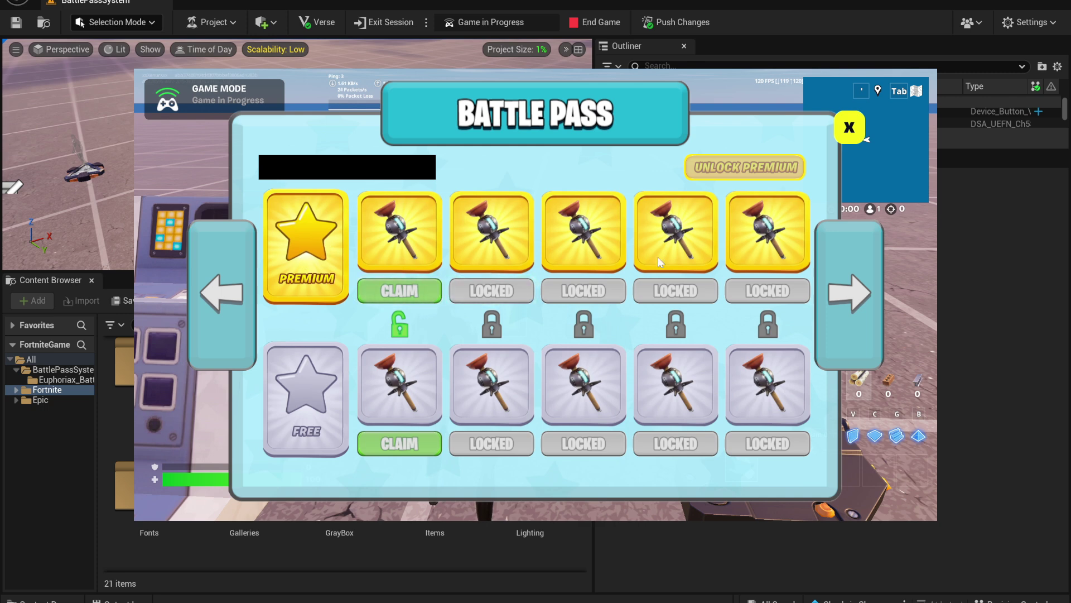
# Unlock the premium track by entering and submitting the five-digit PIN, then reopen the Battle Pass
pyautogui.click(766, 167)
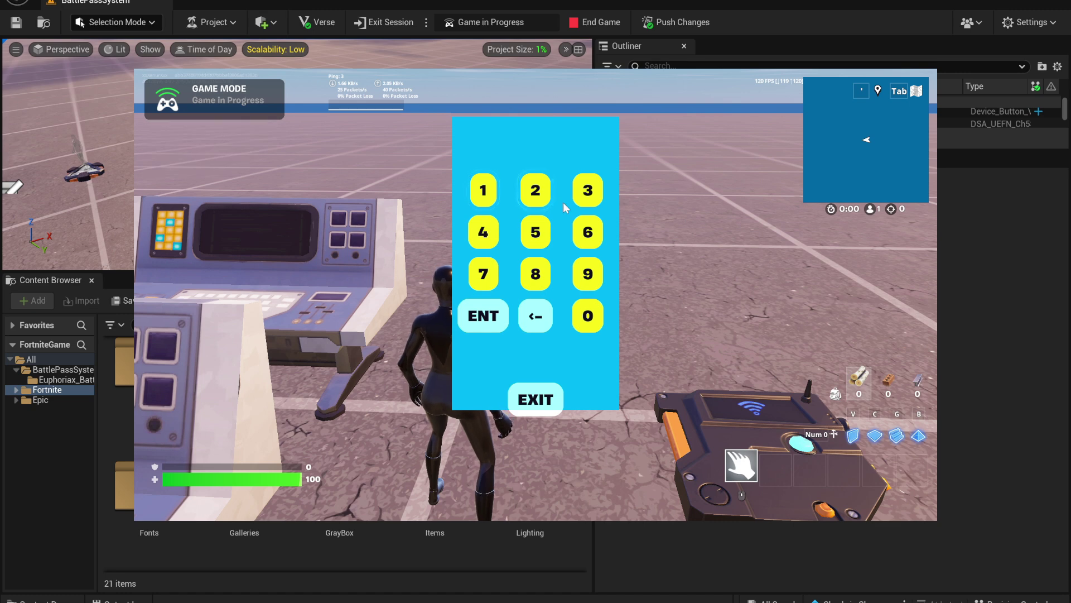
pyautogui.click(484, 190)
pyautogui.click(535, 190)
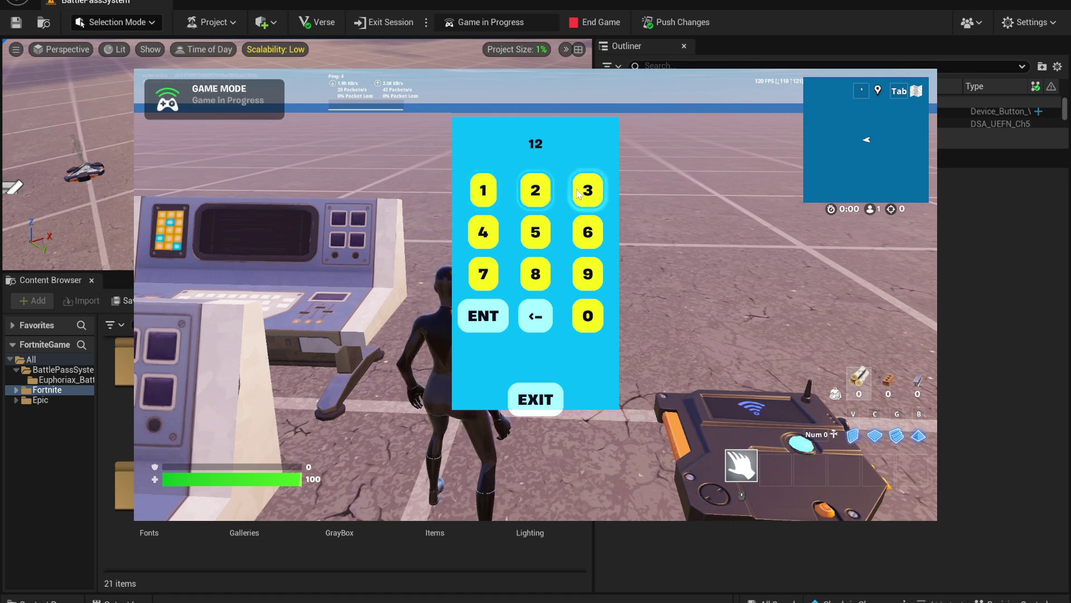
pyautogui.click(587, 190)
pyautogui.click(483, 231)
pyautogui.click(537, 234)
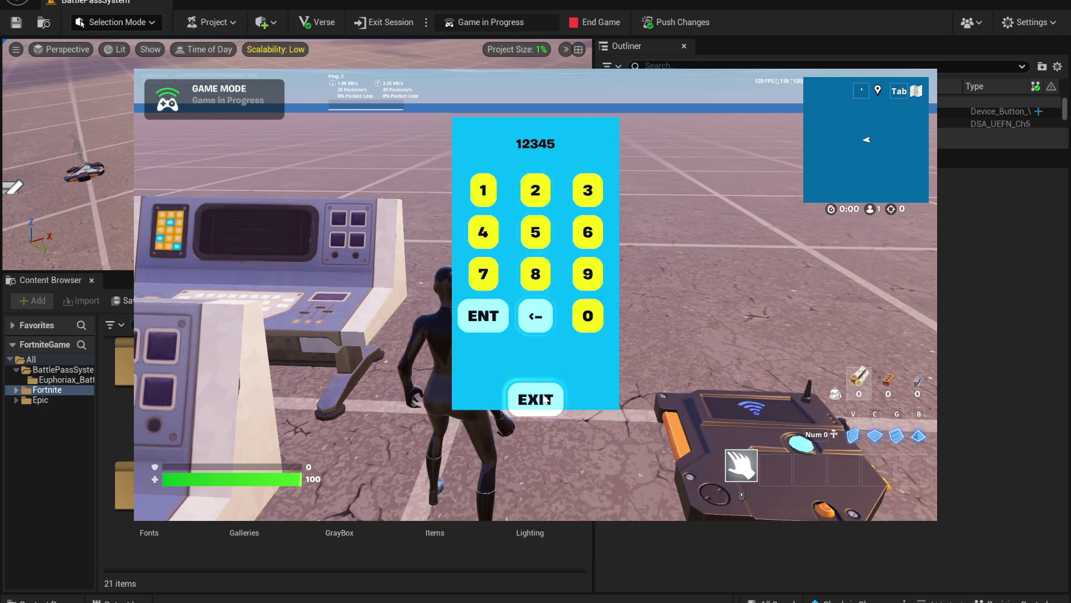
pyautogui.click(484, 316)
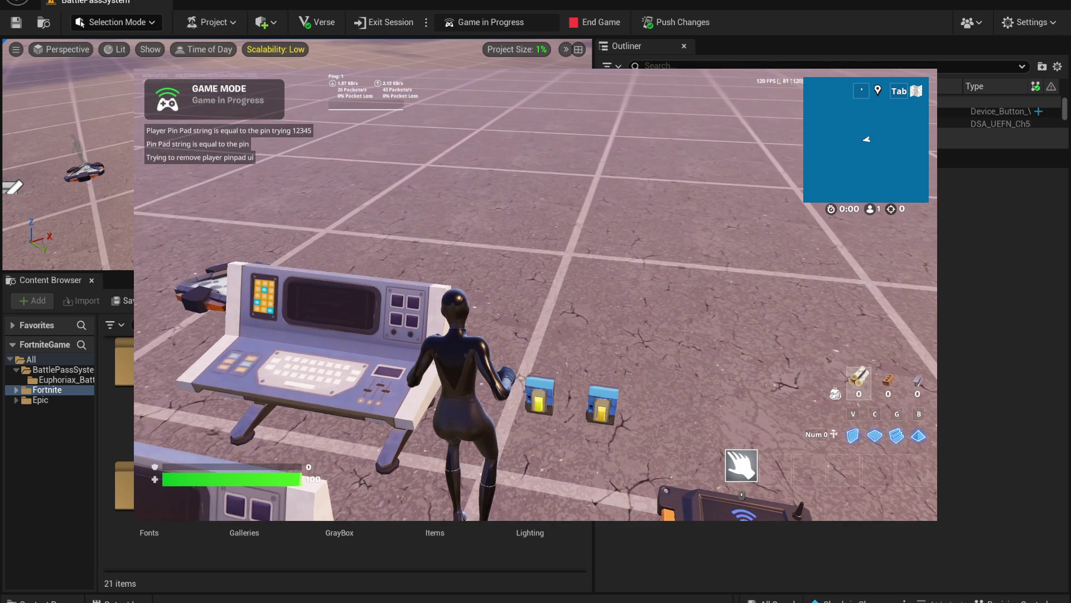
pyautogui.press('e')
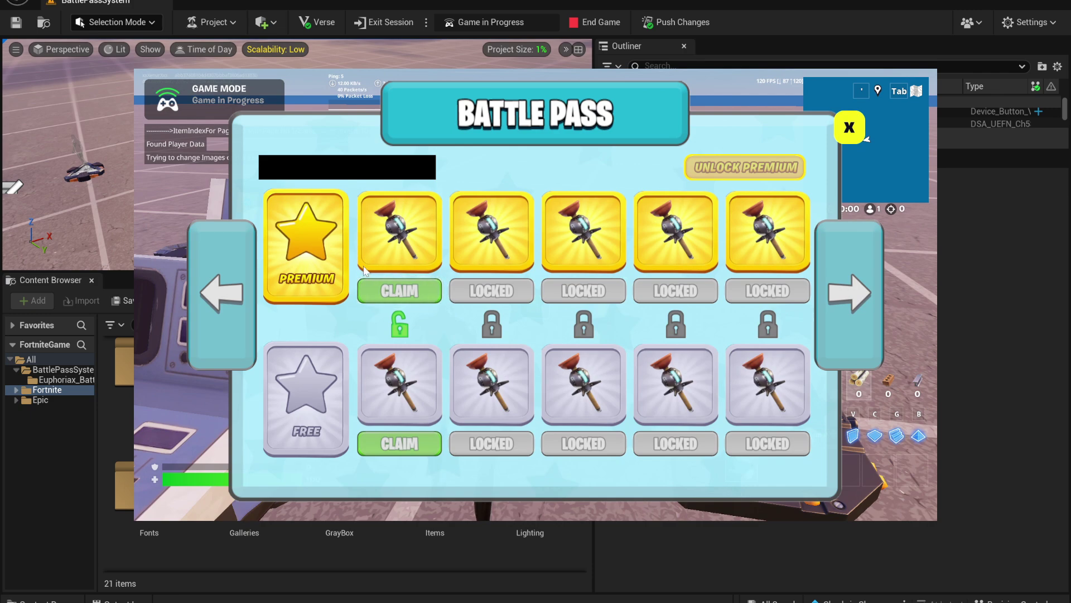
# Claim the first premium and free rewards, test the locked slots, then close the Battle Pass
pyautogui.click(413, 297)
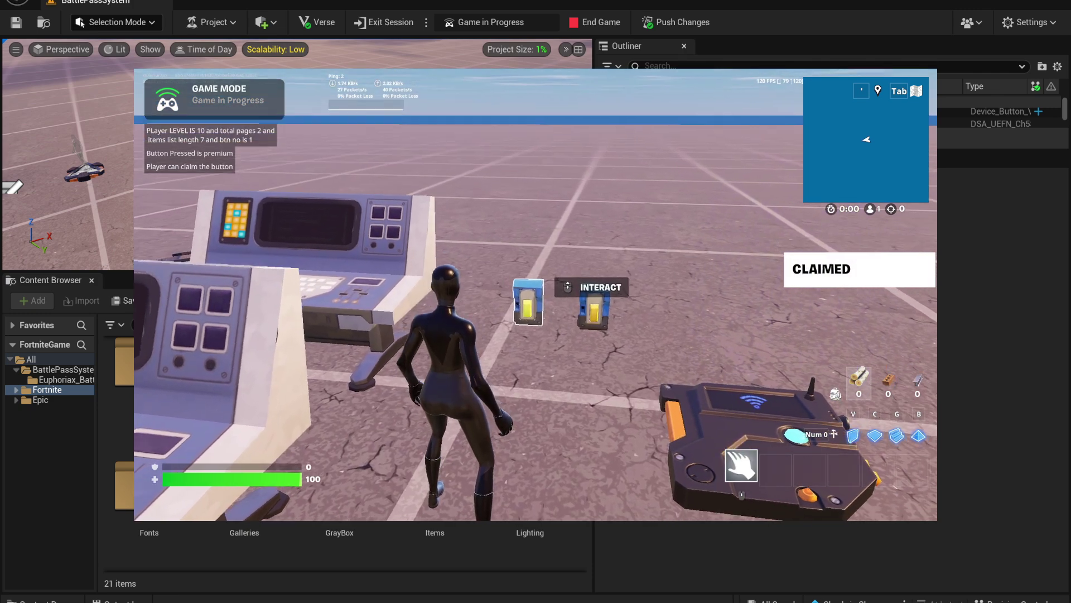
pyautogui.press('a')
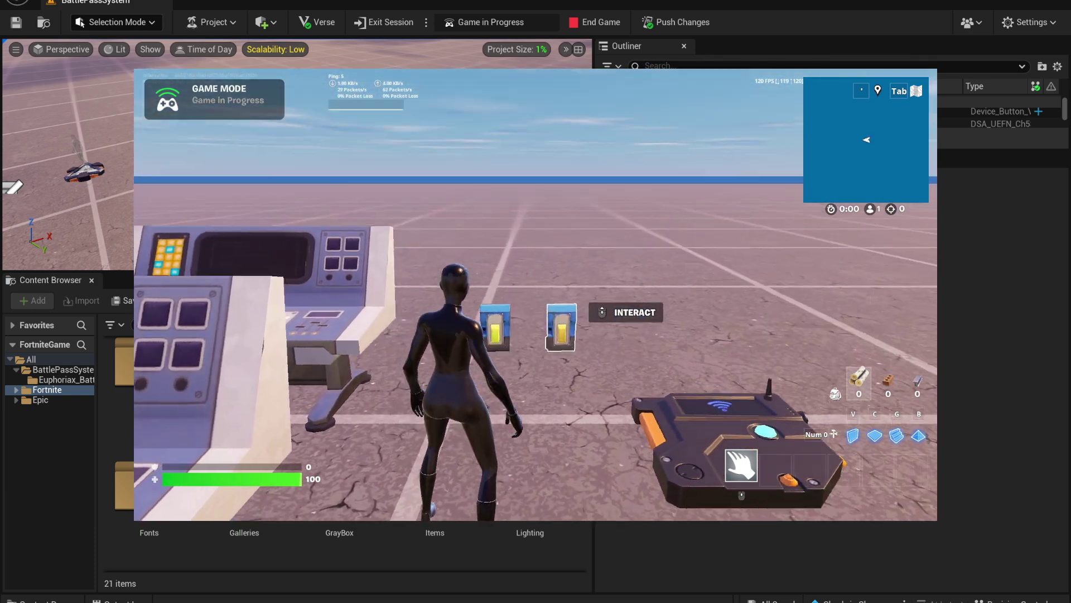
pyautogui.press('e')
pyautogui.click(404, 442)
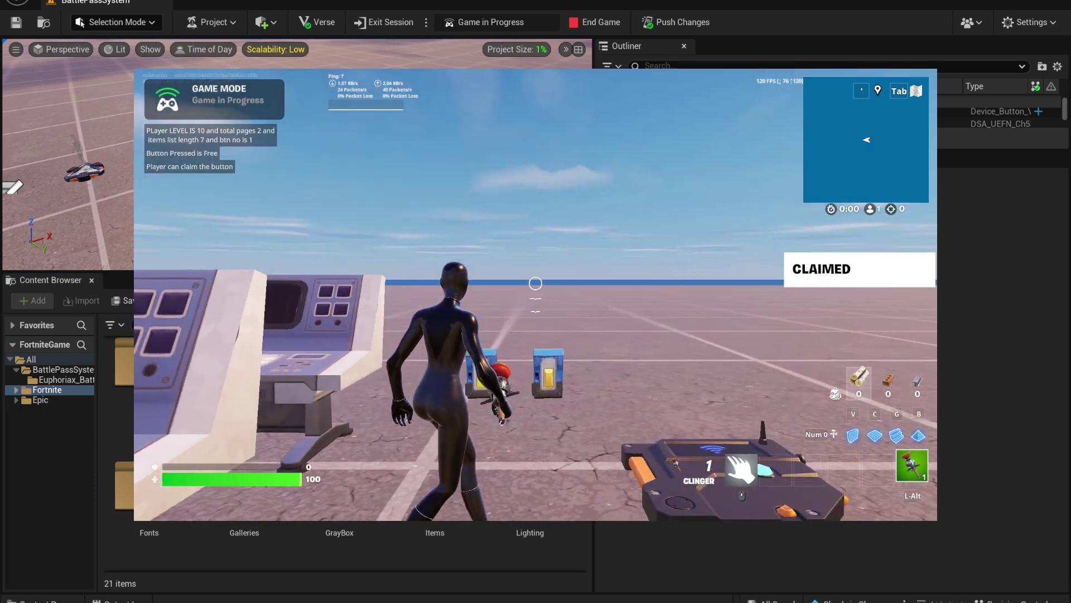
pyautogui.press('w')
pyautogui.press('e')
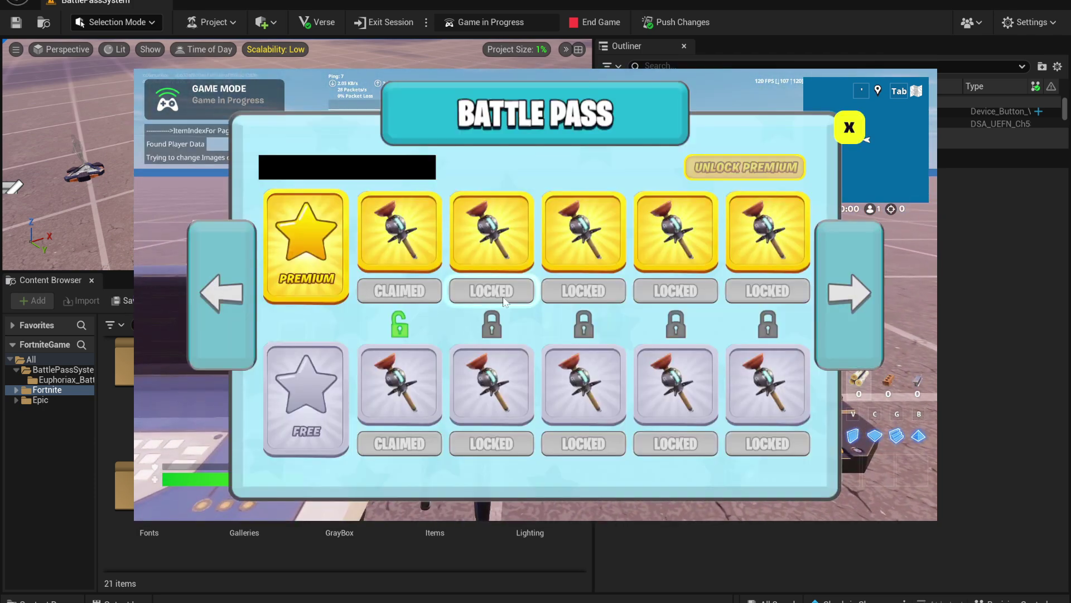
pyautogui.click(491, 289)
pyautogui.click(492, 443)
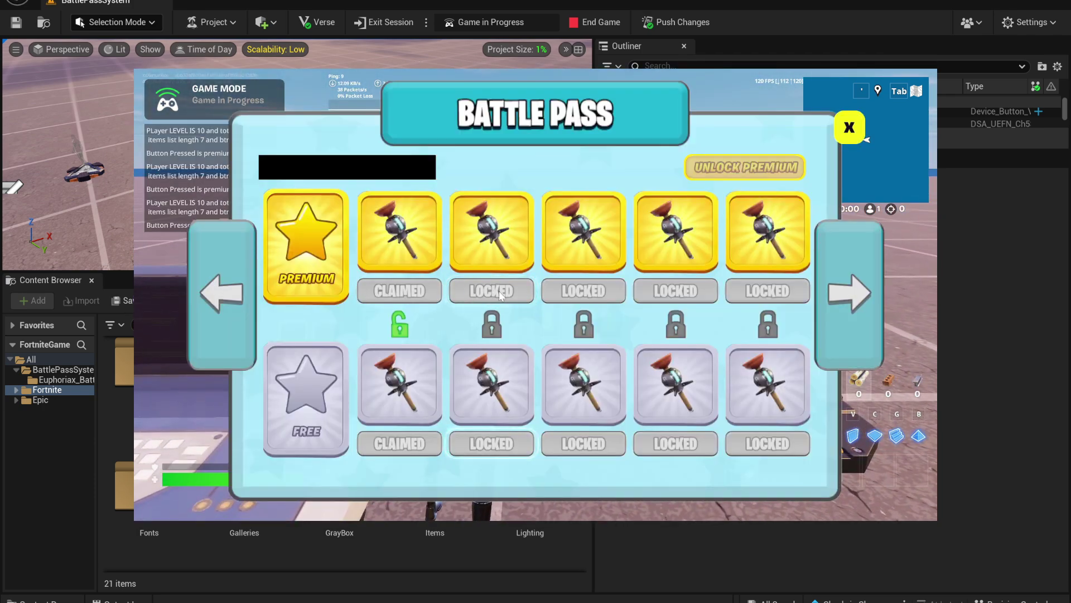
pyautogui.click(500, 440)
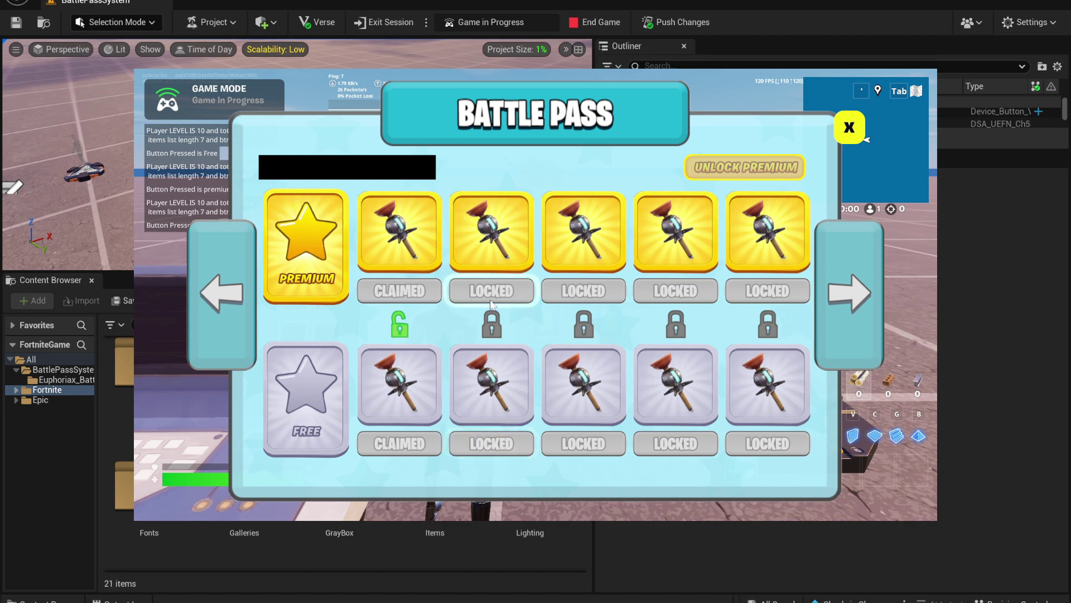
pyautogui.click(849, 128)
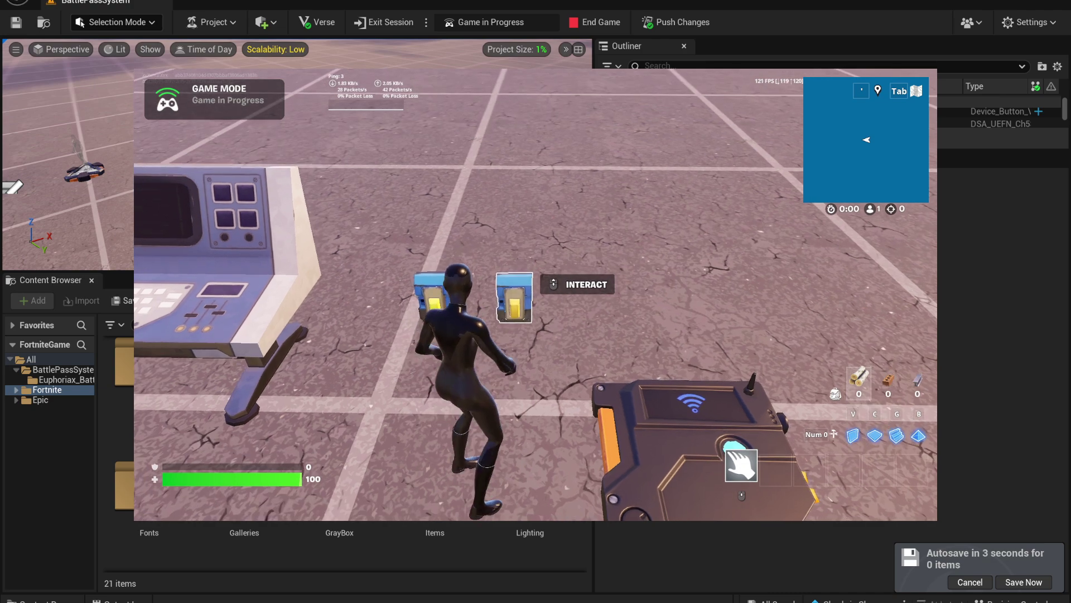
# Level up twice, claim the second premium and free rewards, and view the next page
pyautogui.press('e')
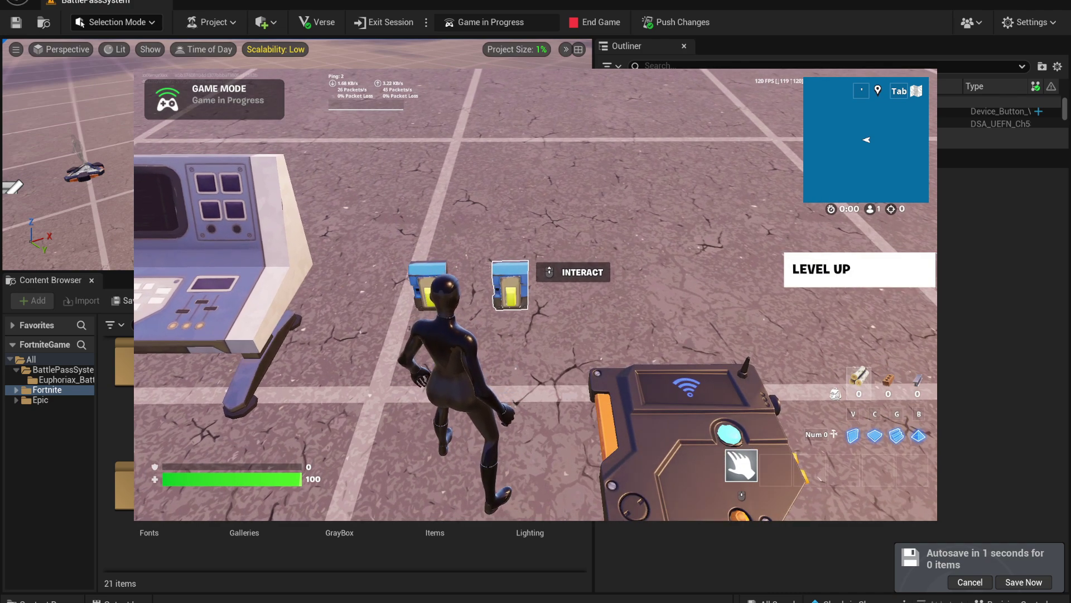
pyautogui.press('e')
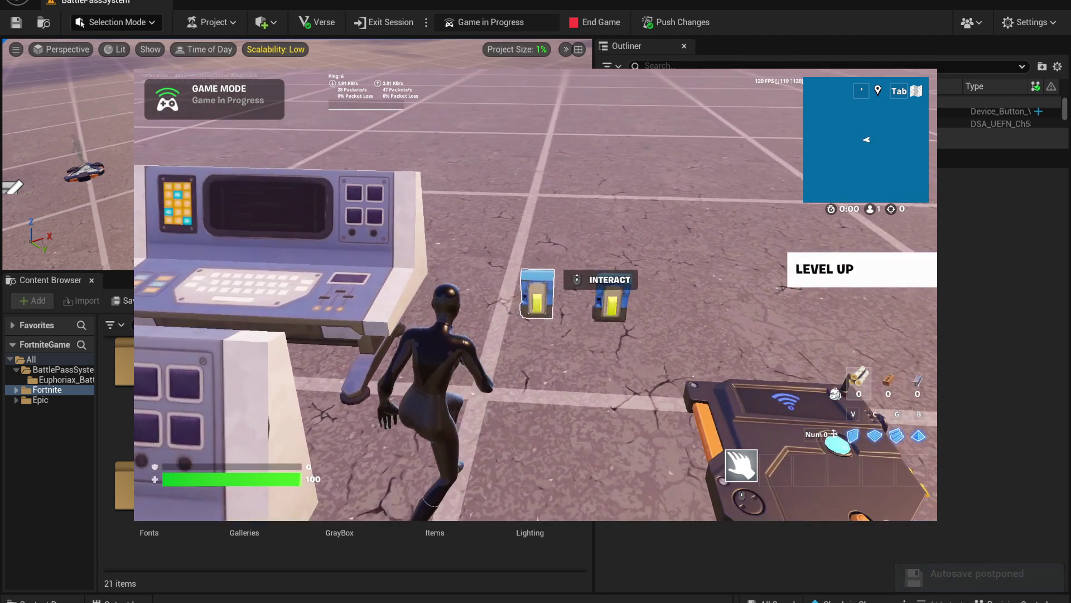
pyautogui.press('e')
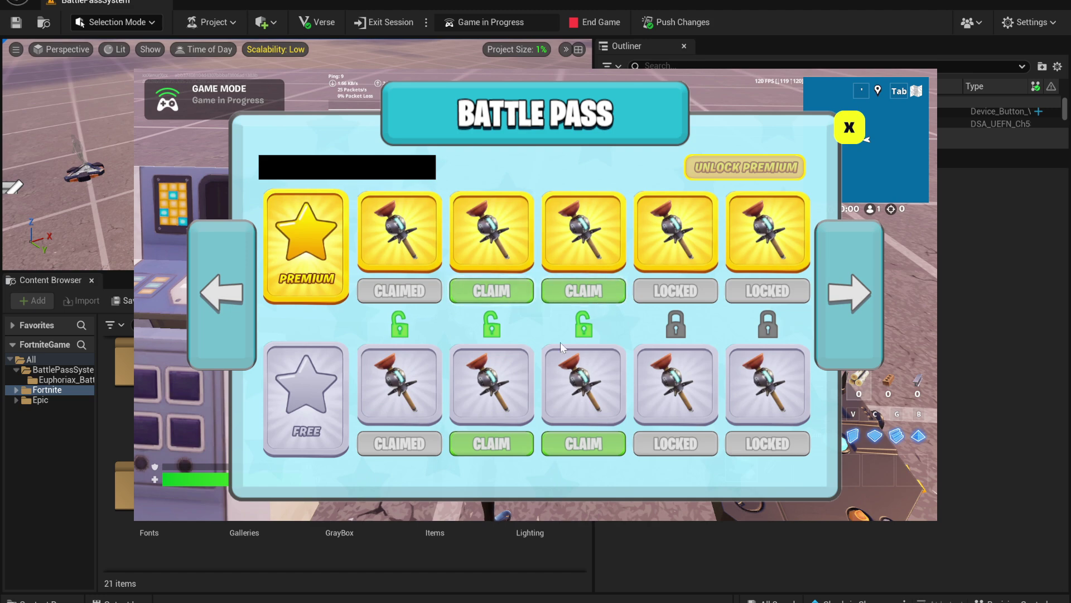
pyautogui.click(502, 291)
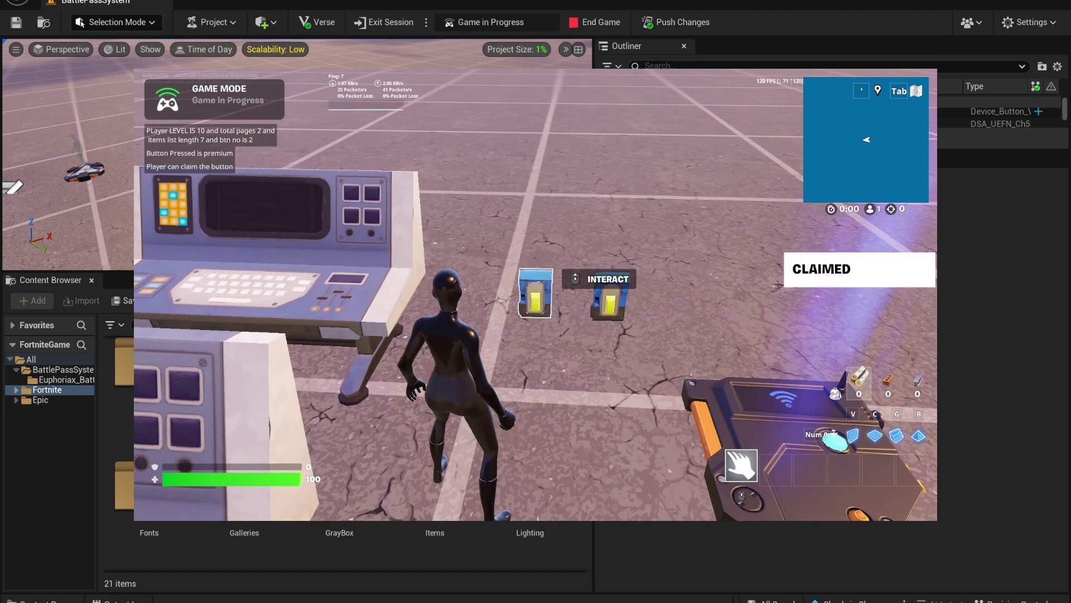
pyautogui.press('e')
pyautogui.click(499, 443)
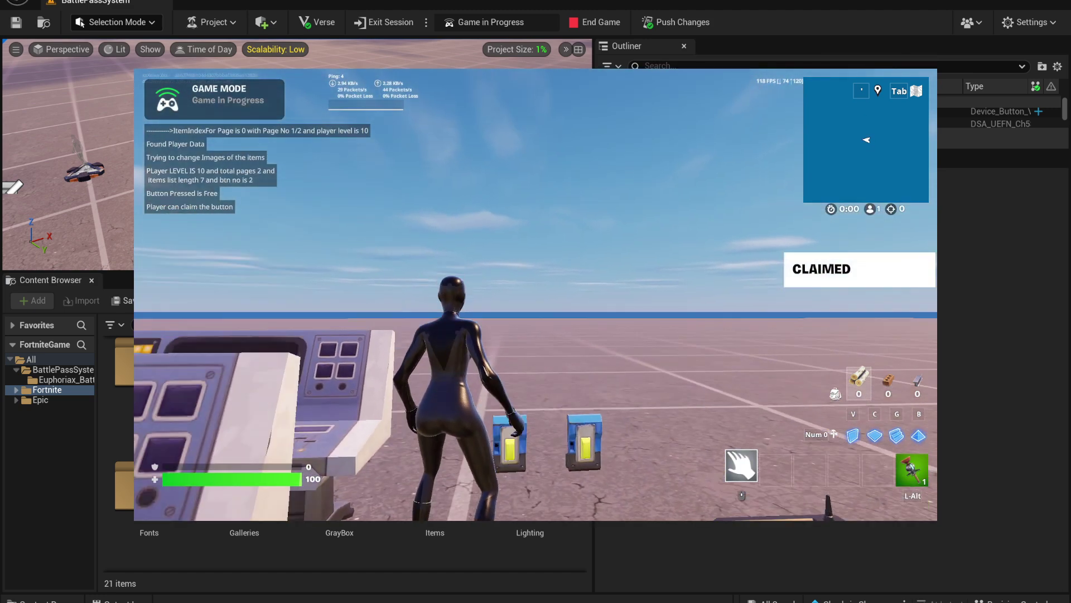
pyautogui.press('e')
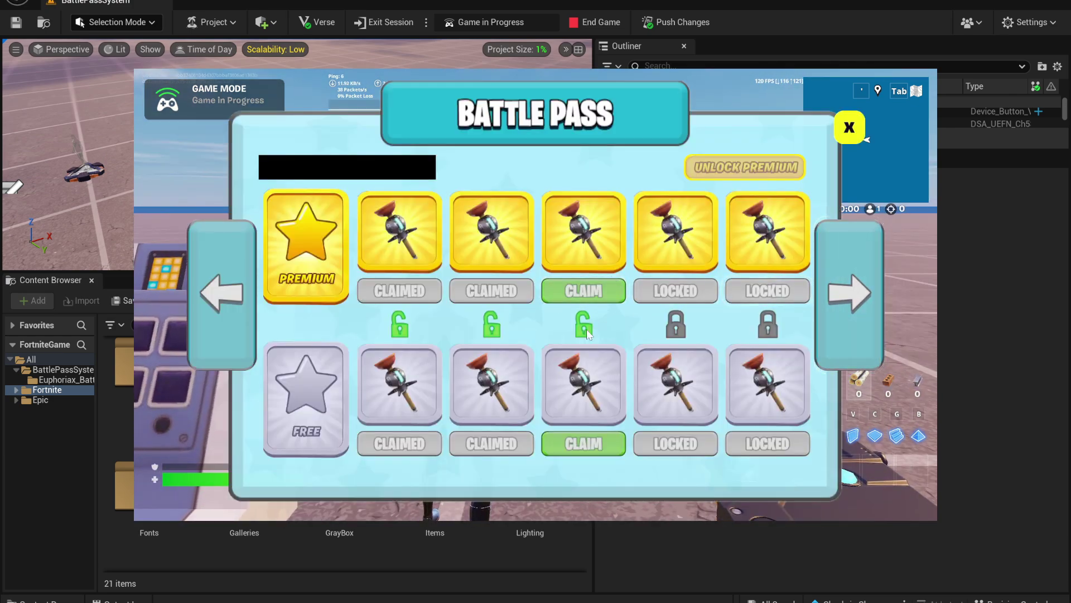
pyautogui.click(828, 297)
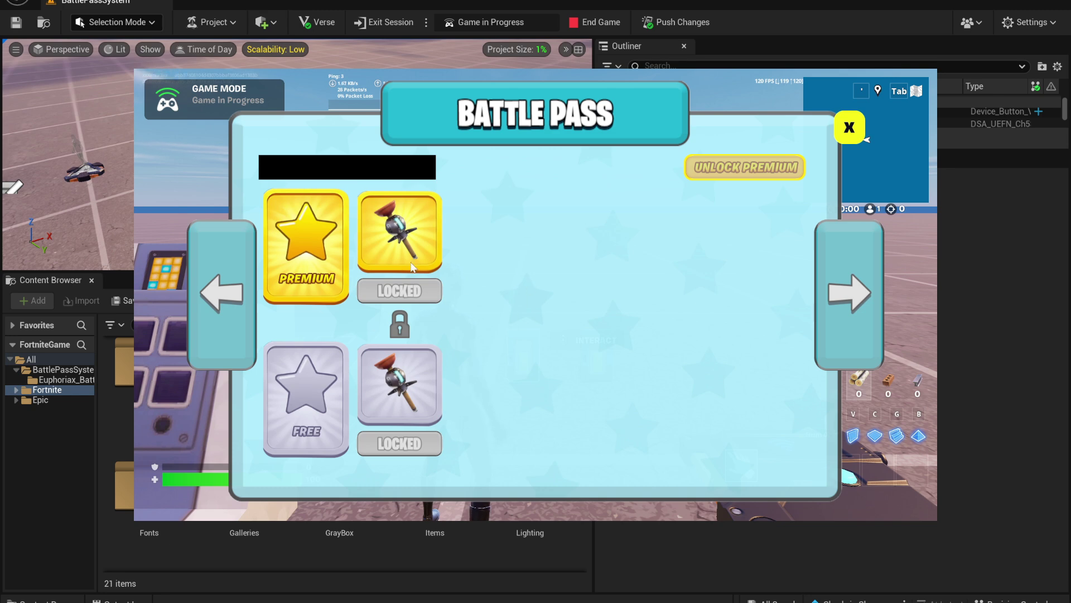
# Go back to the Battle Pass's first reward page
pyautogui.click(229, 294)
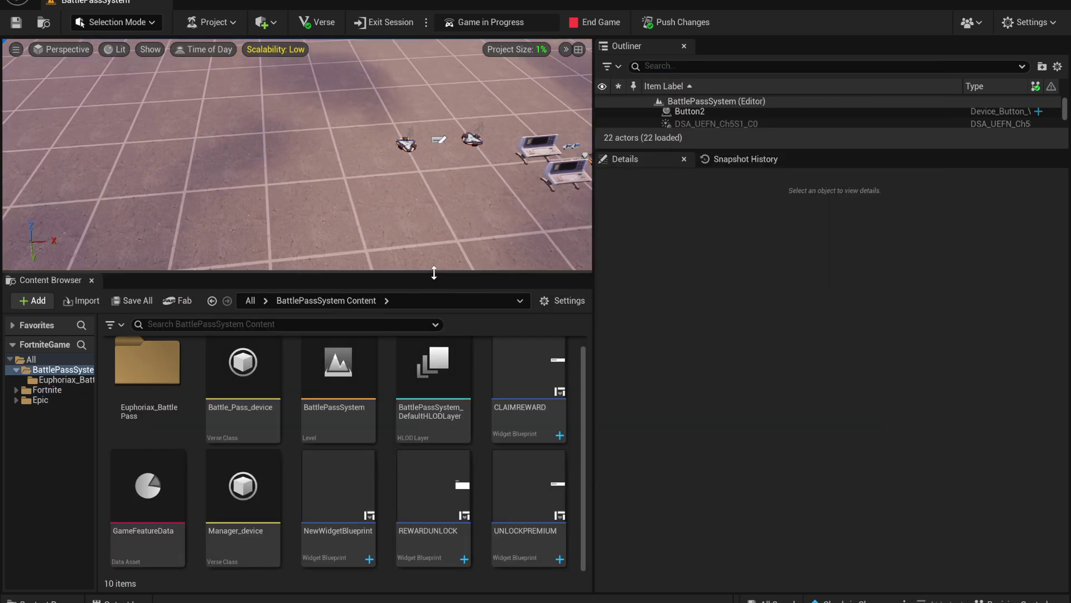
# Enlarge the viewport and actor list, then open the Euphoriax_BattlePass folder in the Content Browser
pyautogui.moveTo(437, 273); pyautogui.dragTo(437, 393)
pyautogui.moveTo(796, 147); pyautogui.dragTo(796, 368)
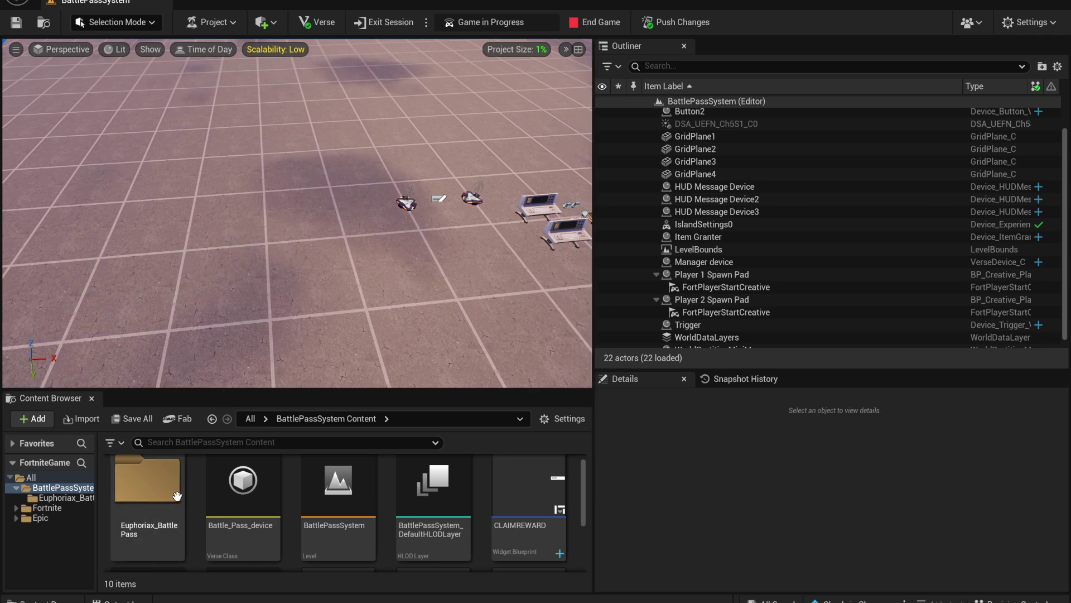
pyautogui.click(158, 504)
pyautogui.doubleClick(159, 504)
# Enlarge the asset grid, return to BattlePassSystem Content, and switch over to File Explorer
pyautogui.scroll(-2, 279, 480)
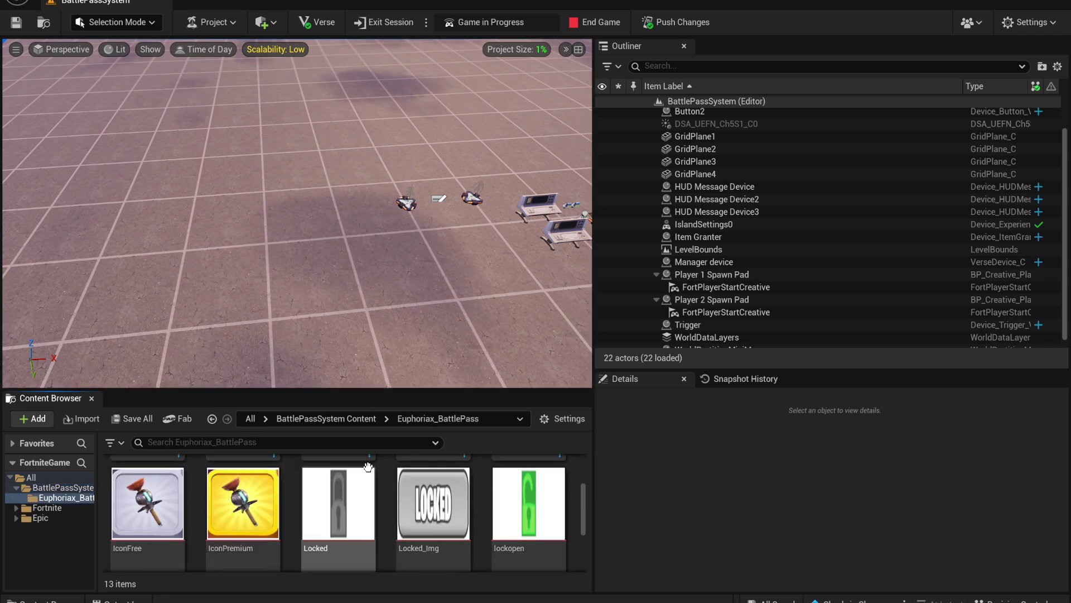
pyautogui.moveTo(411, 390); pyautogui.dragTo(411, 220)
pyautogui.scroll(2, 334, 363)
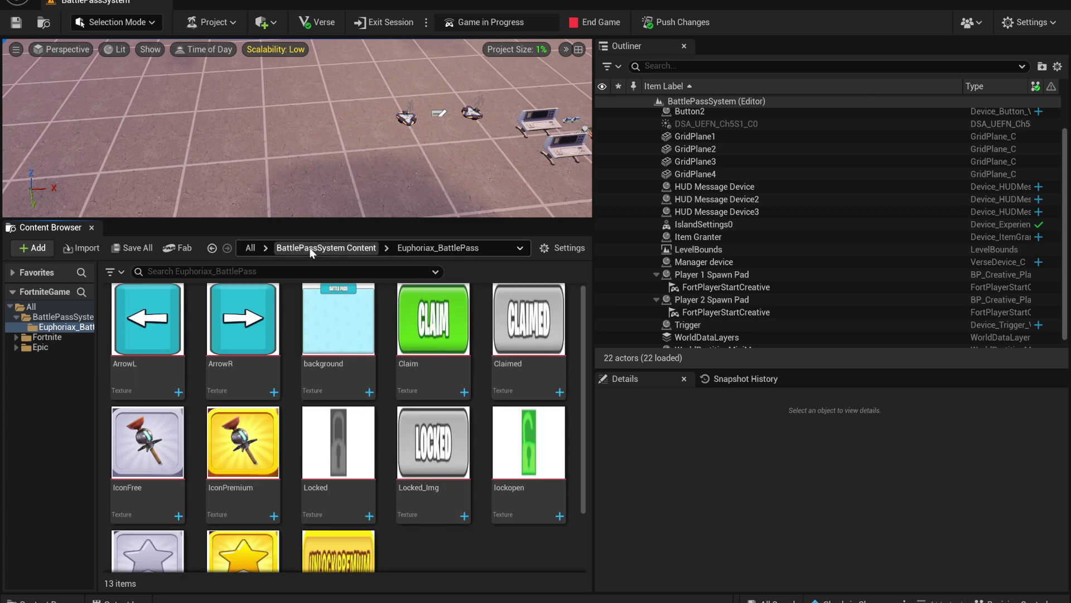
pyautogui.click(326, 247)
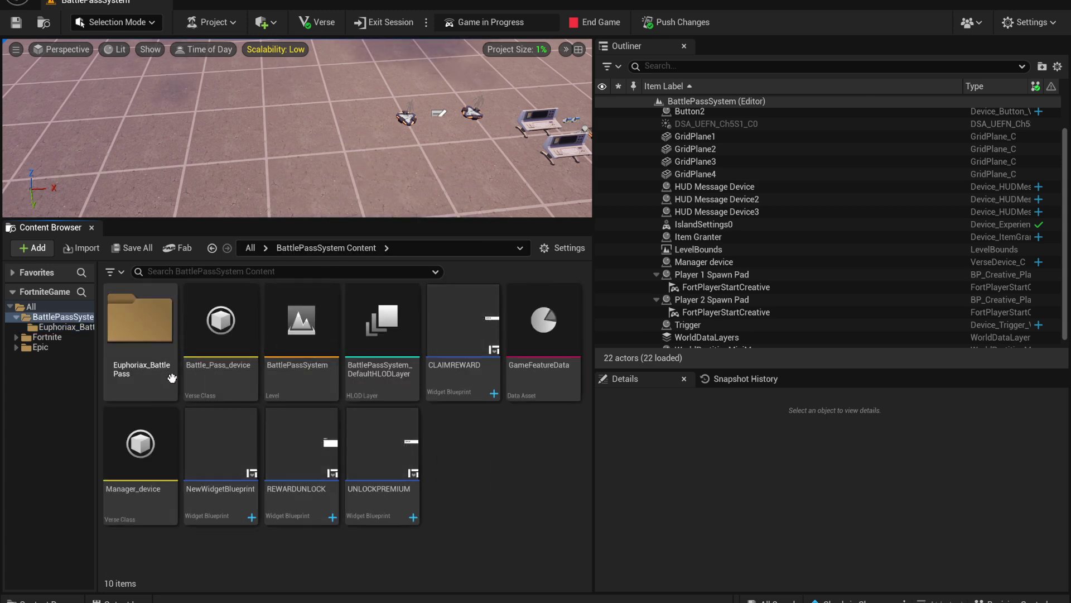
pyautogui.hotkey('alt', 'Tab')
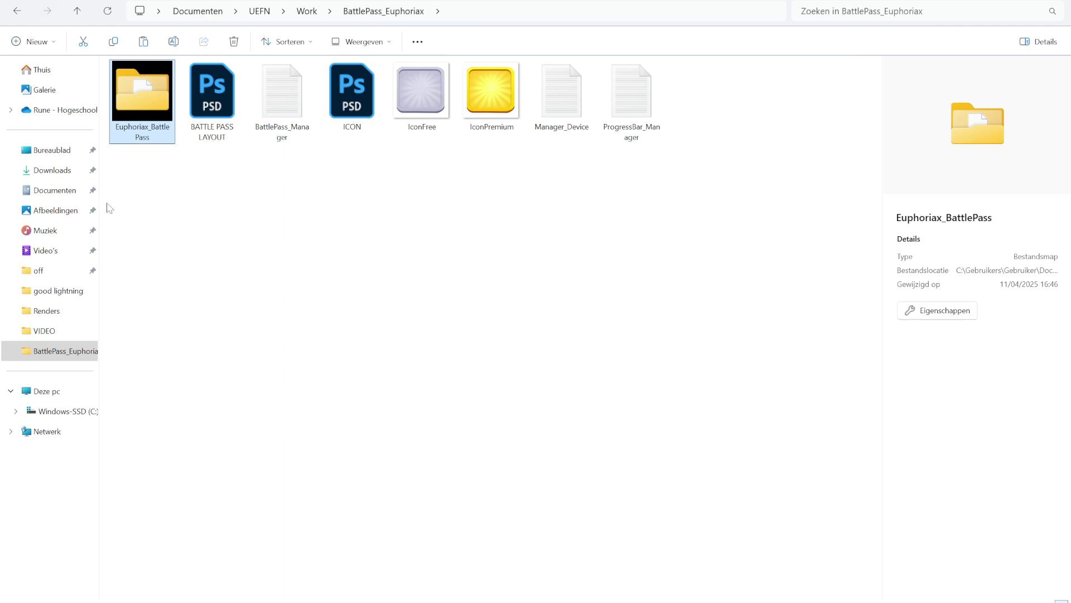
# Navigate Documents to BattlePassSystem > Plugins > BattlePassSystem > Content on disk, then return to UEFN
pyautogui.click(39, 190)
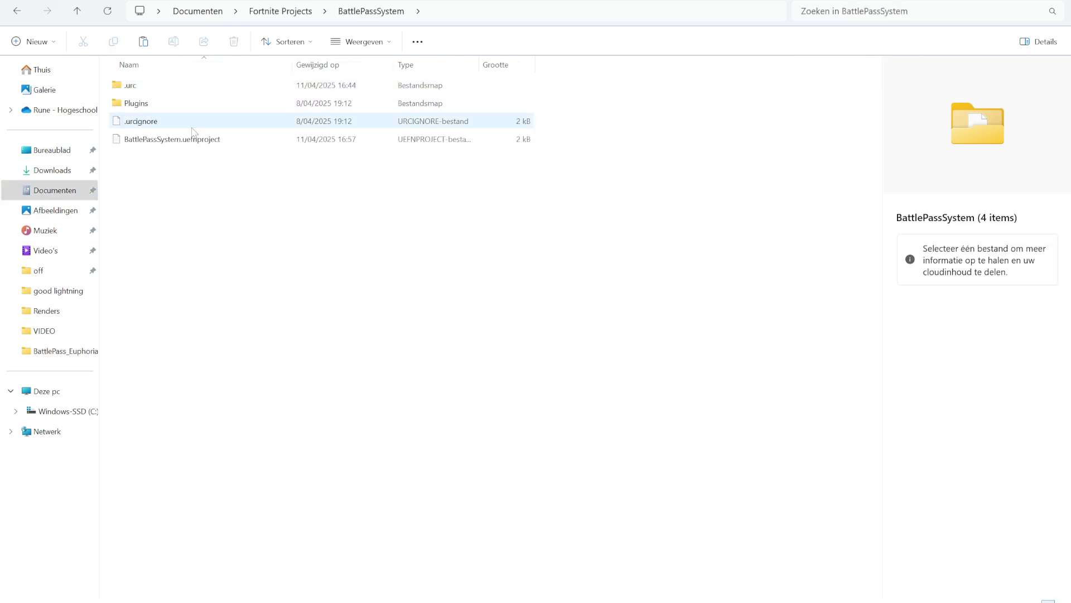
pyautogui.doubleClick(150, 102)
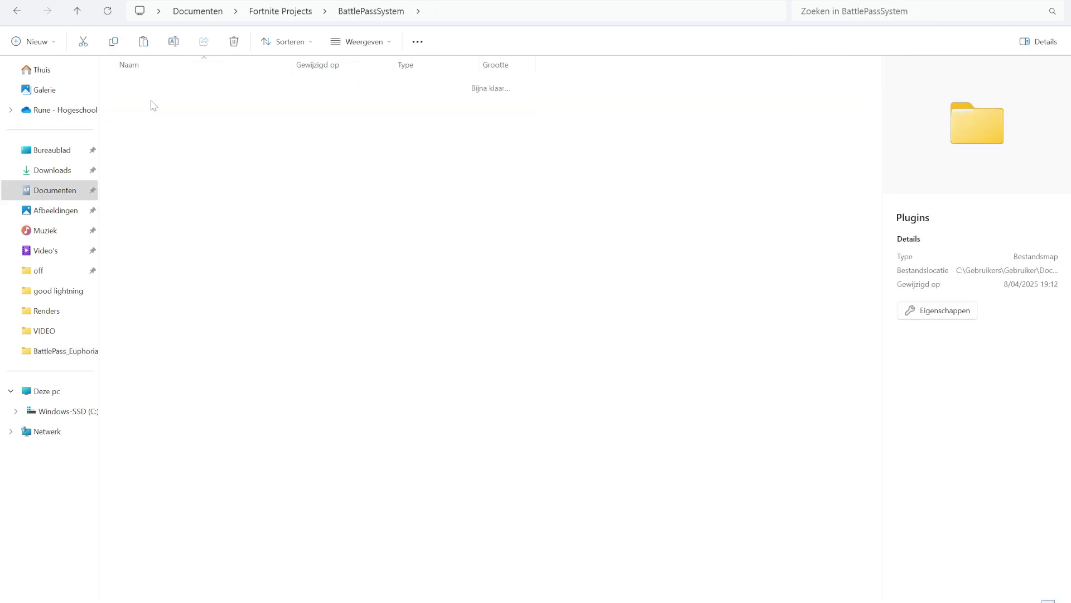
pyautogui.doubleClick(165, 92)
pyautogui.doubleClick(159, 89)
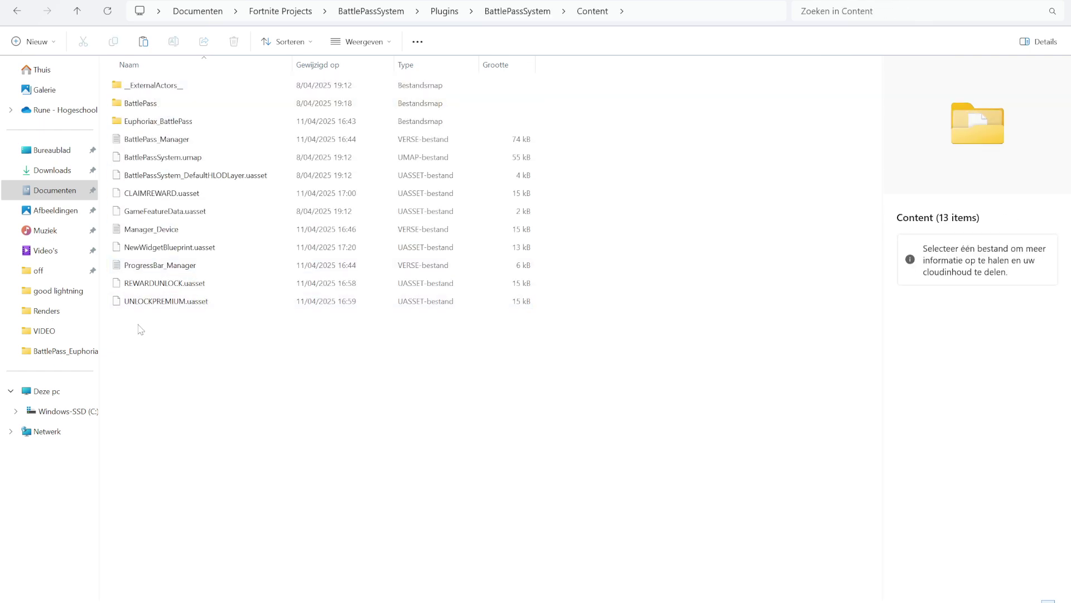
pyautogui.hotkey('alt', 'Tab')
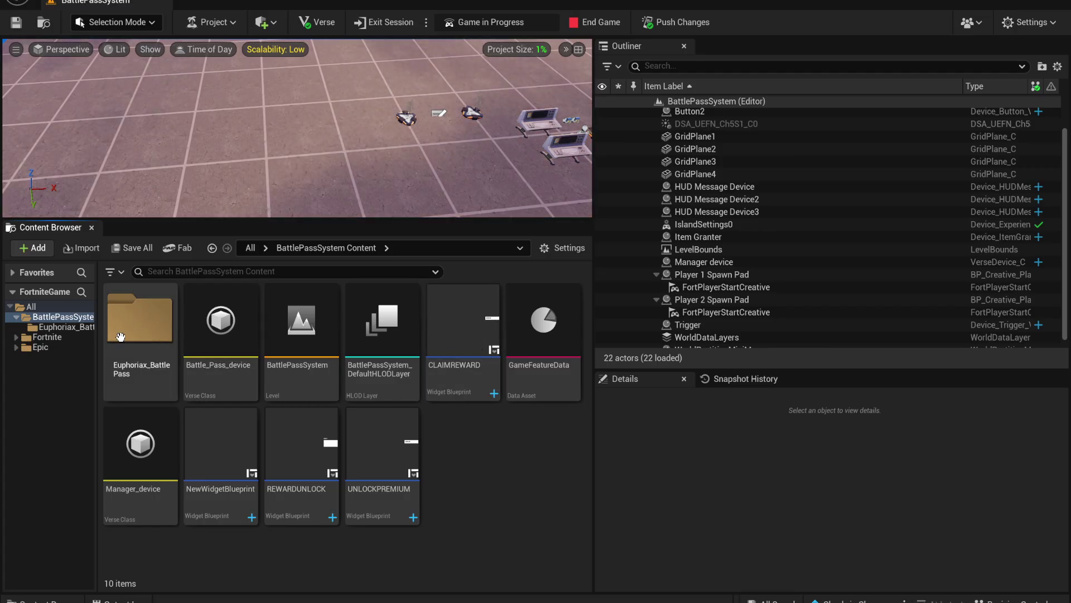
# Open Euphoriax_BattlePass, select all 13 textures to inspect their actions, then deselect and nudge the camera
pyautogui.doubleClick(150, 328)
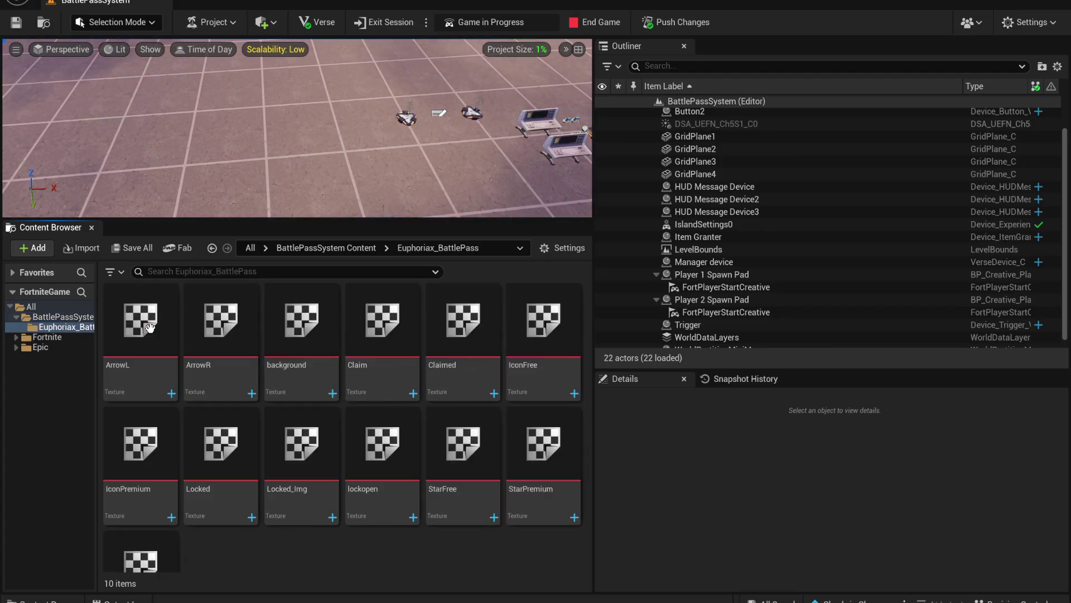
pyautogui.scroll(-2, 493, 527)
pyautogui.scroll(1, 383, 381)
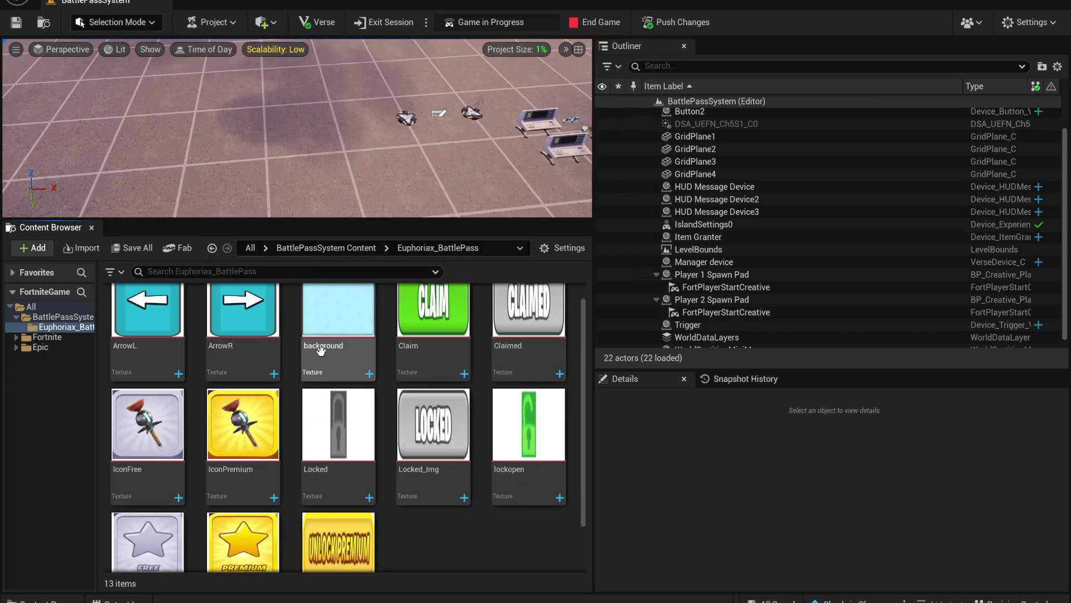
pyautogui.scroll(-1, 535, 390)
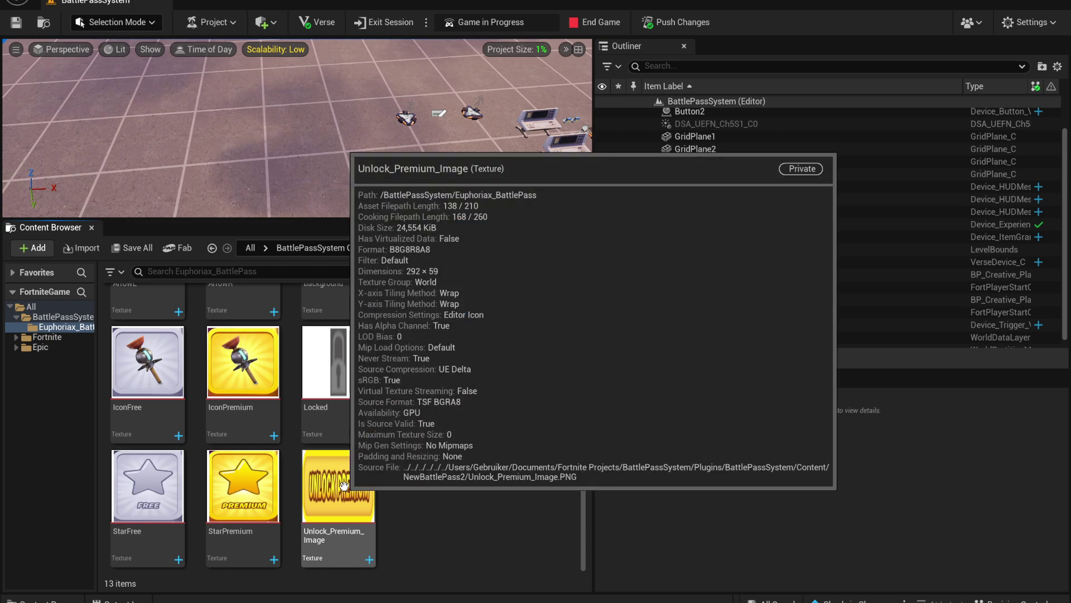
pyautogui.click(342, 466)
pyautogui.scroll(2, 351, 478)
pyautogui.keyDown('shift'); pyautogui.click(152, 332); pyautogui.keyUp('shift')
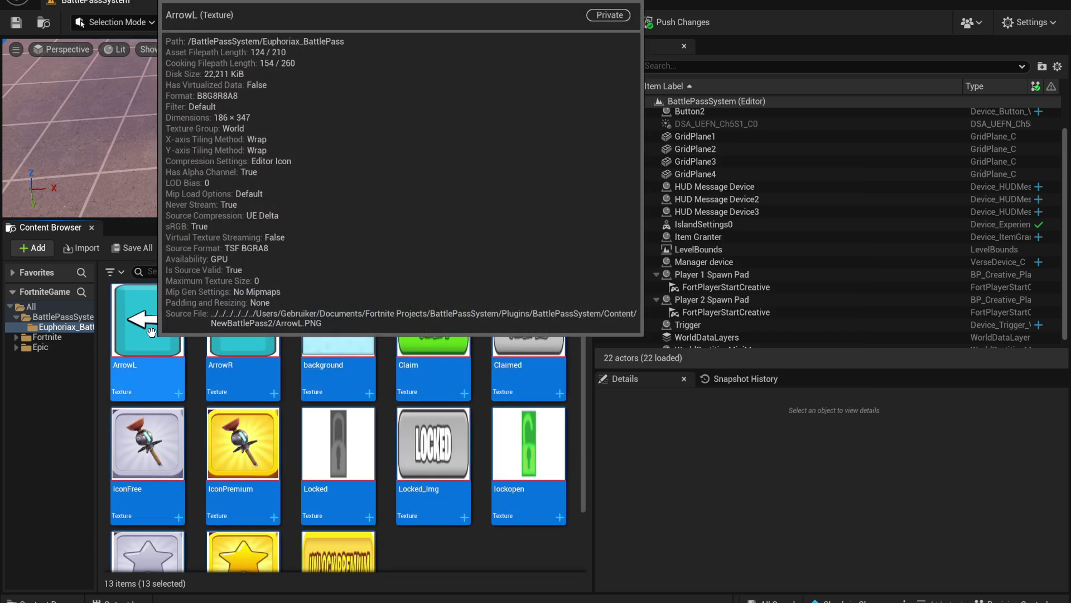
pyautogui.rightClick(152, 332)
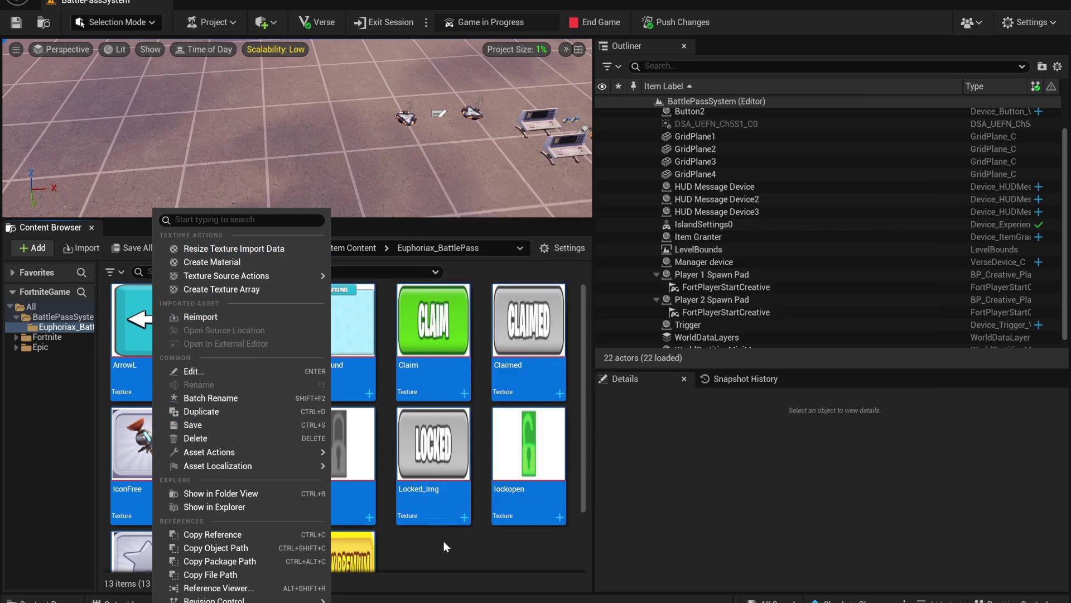
pyautogui.click(445, 542)
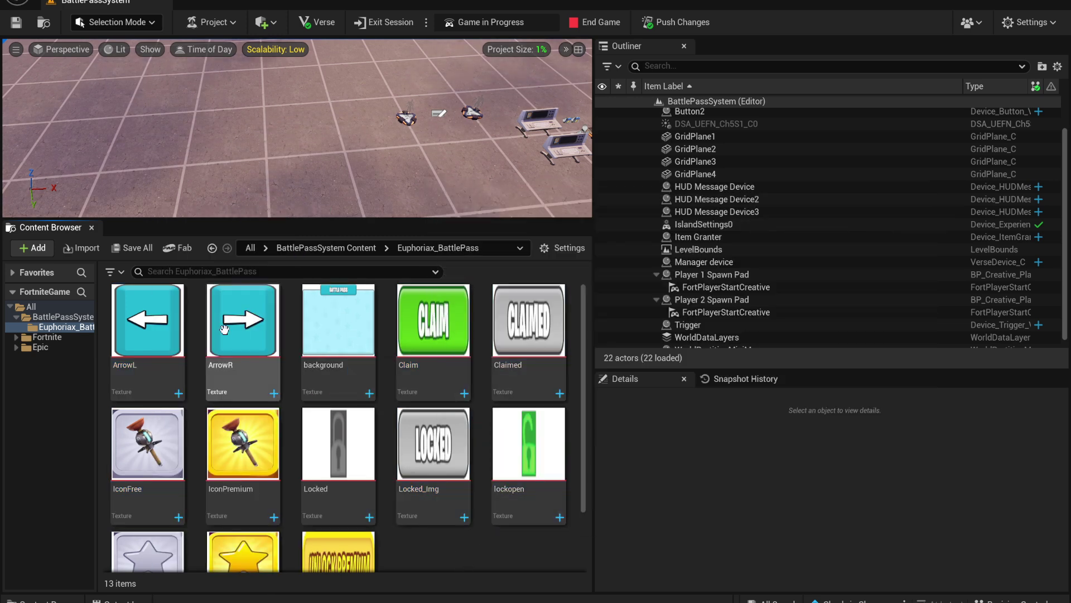
pyautogui.moveTo(447, 121); pyautogui.dragTo(486, 90)
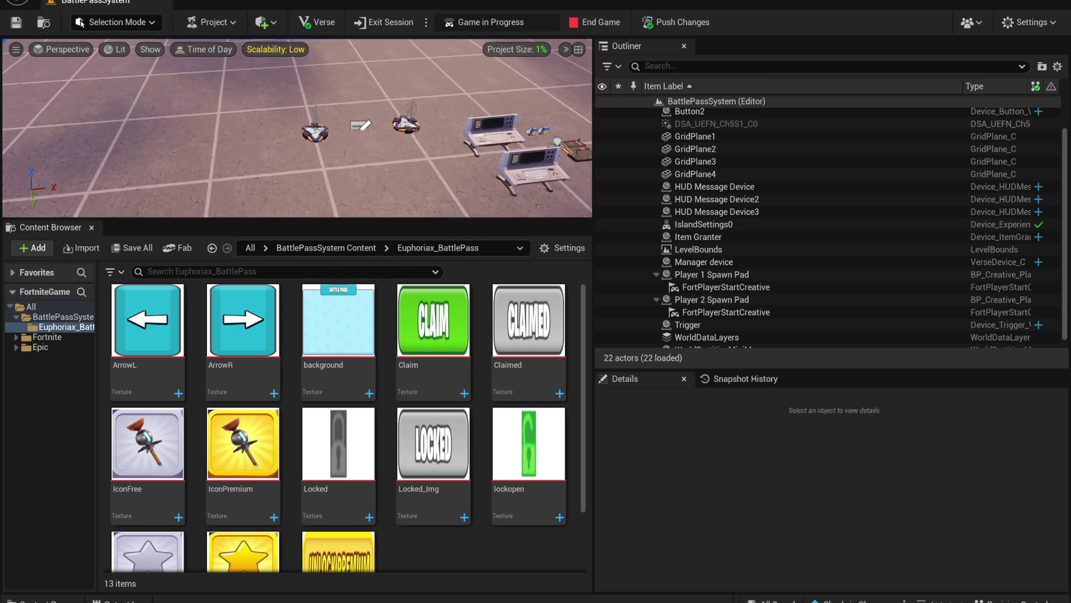
pyautogui.click(316, 21)
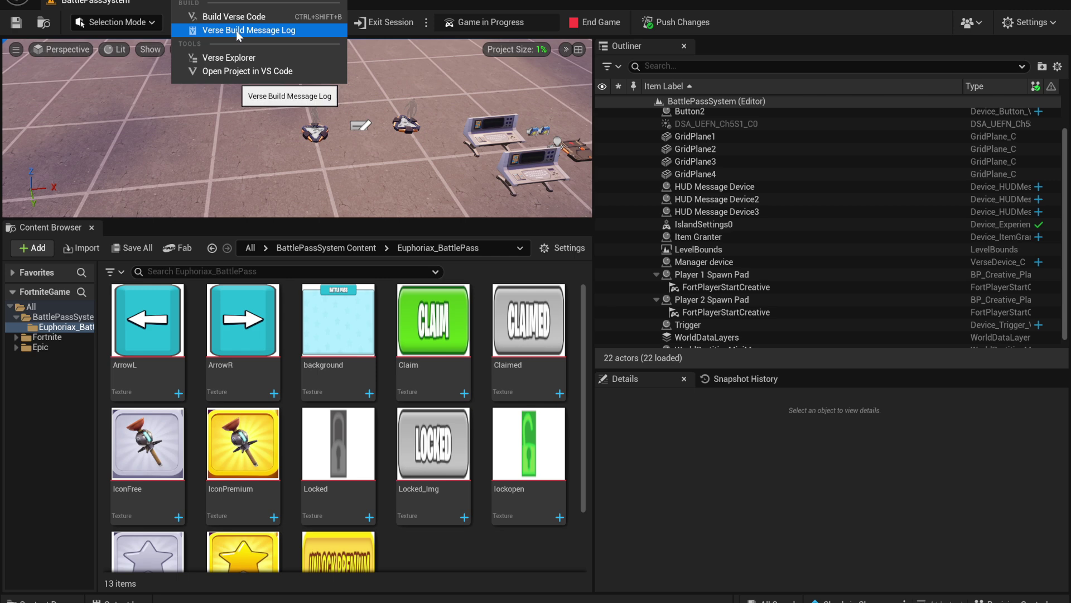
# From Verse Explorer, add a new Verse device file to the BattlePassSystem project root
pyautogui.click(236, 58)
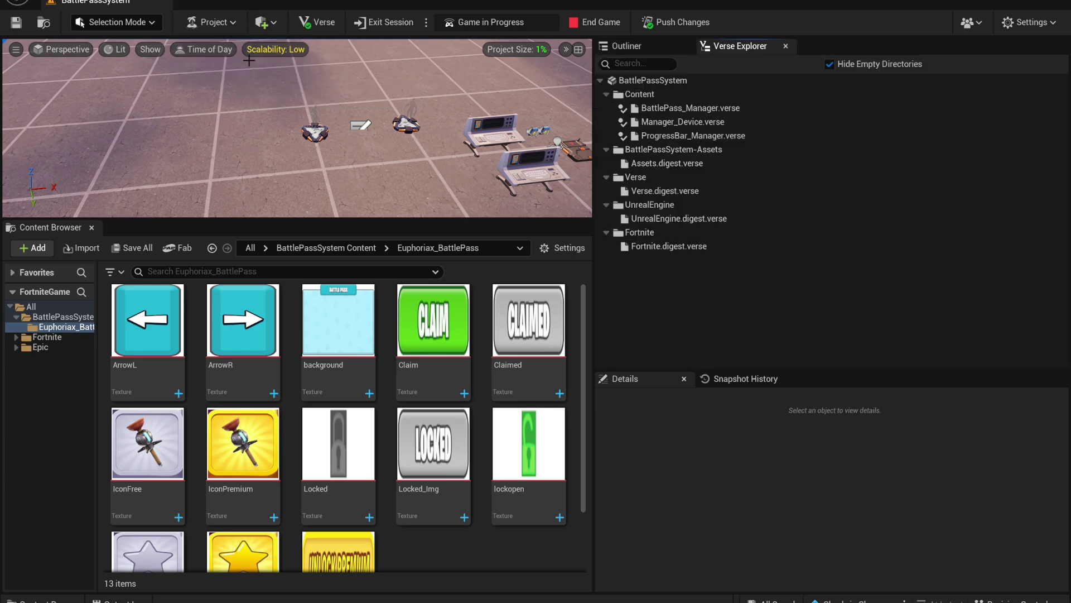
pyautogui.click(661, 81)
pyautogui.rightClick(661, 80)
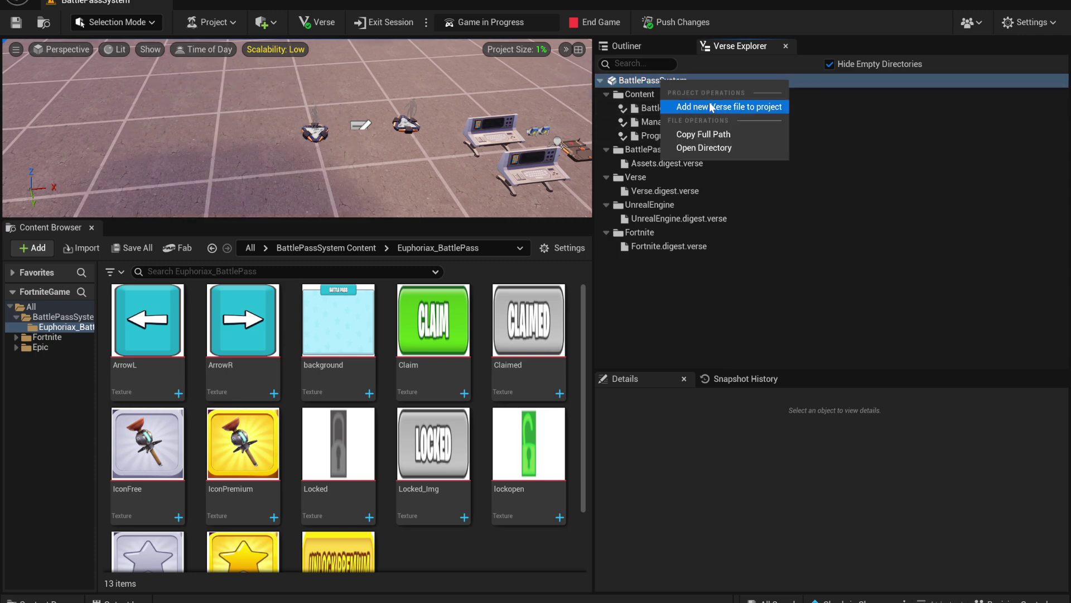
pyautogui.click(724, 110)
pyautogui.press('Tab')
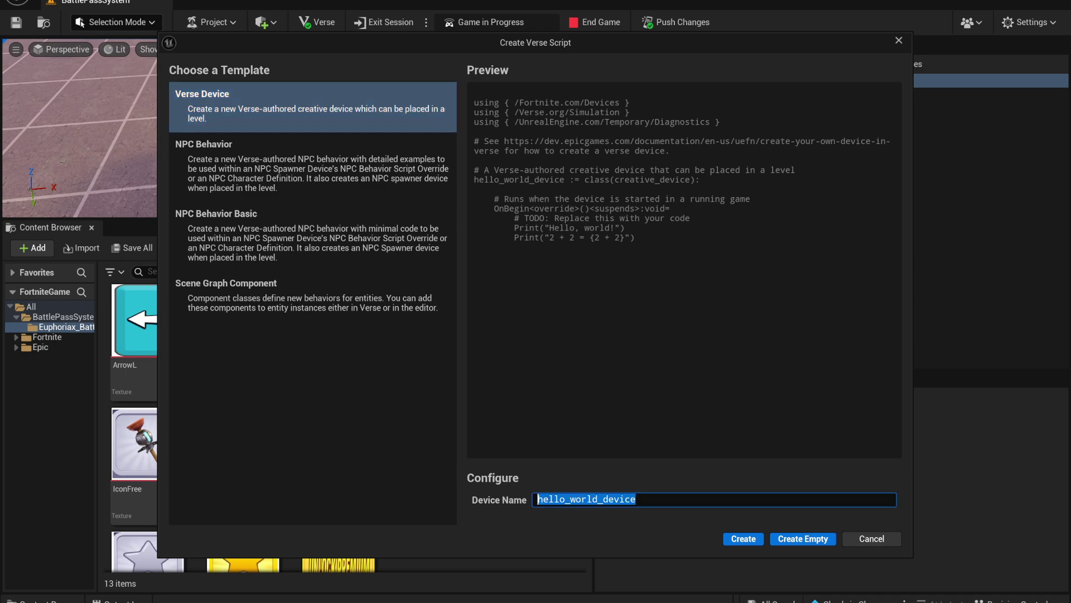
pyautogui.write('Test_Bat')
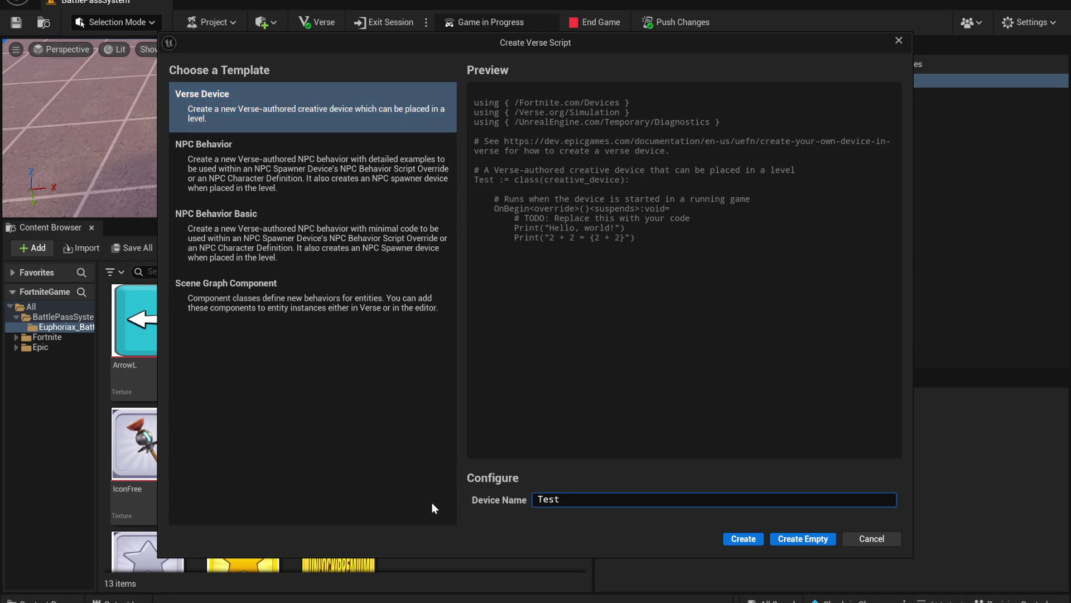
pyautogui.press('Return')
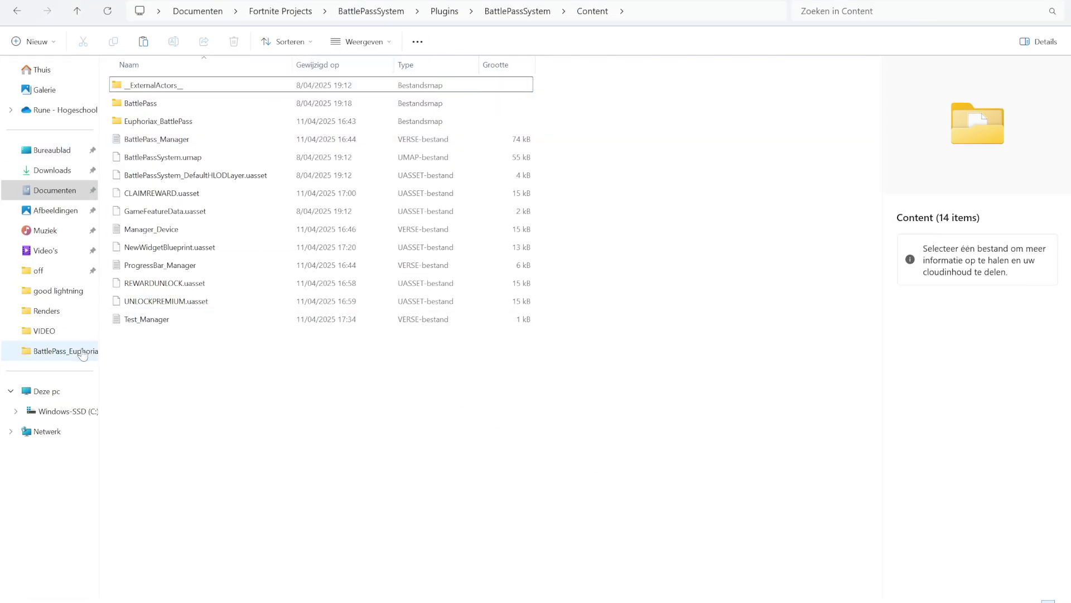
# Open Manager_Device from the BattlePass_Euphoriax folder in Notepad, read through its code, then close it
pyautogui.click(74, 356)
pyautogui.click(282, 95)
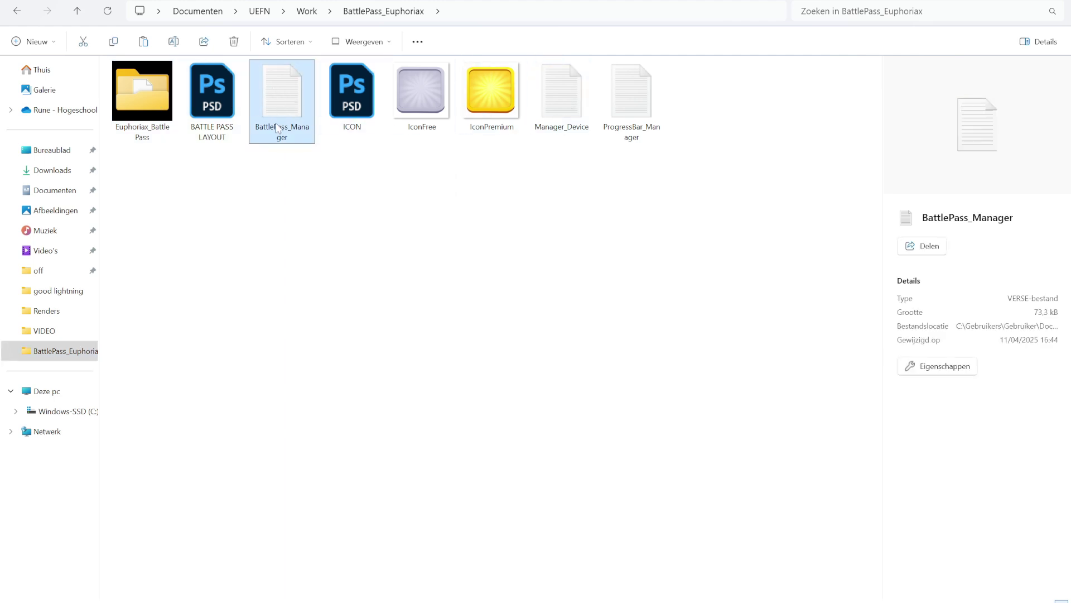
pyautogui.click(562, 101)
pyautogui.click(631, 98)
pyautogui.click(582, 125)
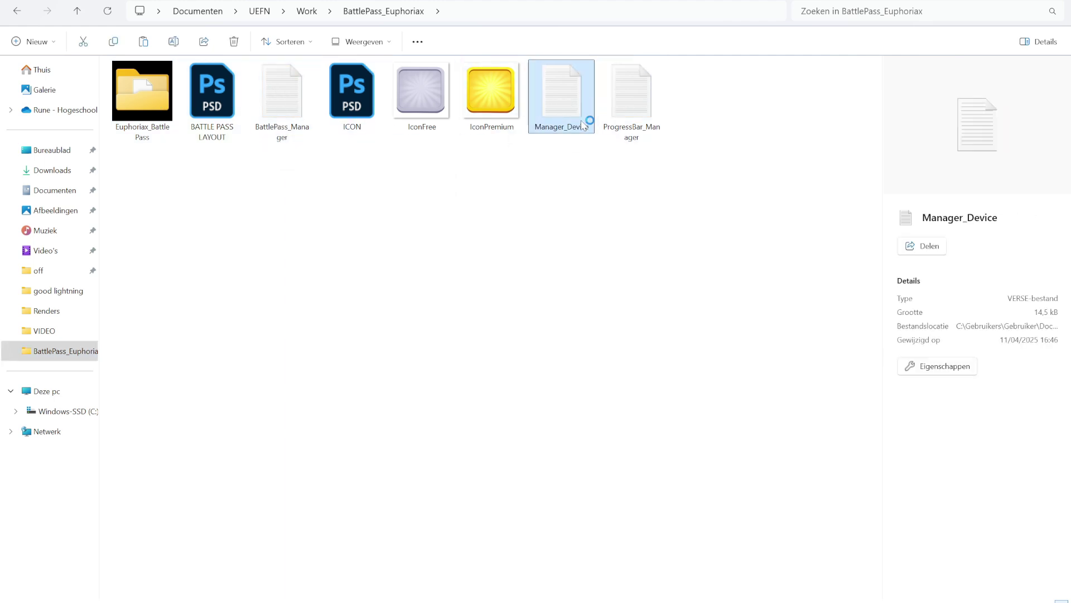
pyautogui.press('Return')
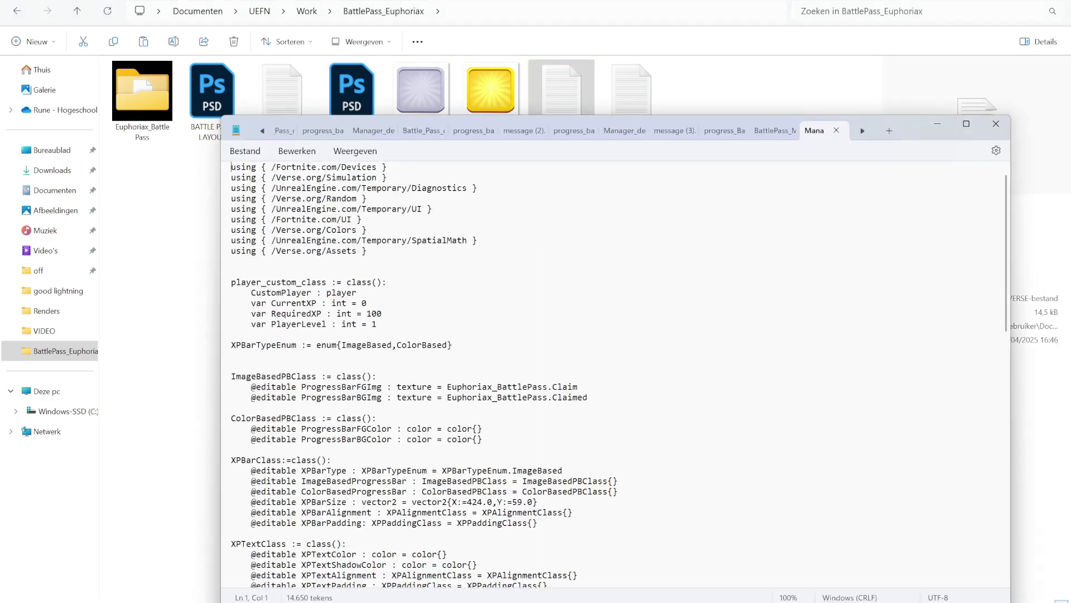
pyautogui.scroll(-10, 574, 304)
pyautogui.scroll(-10, 614, 374)
pyautogui.click(836, 130)
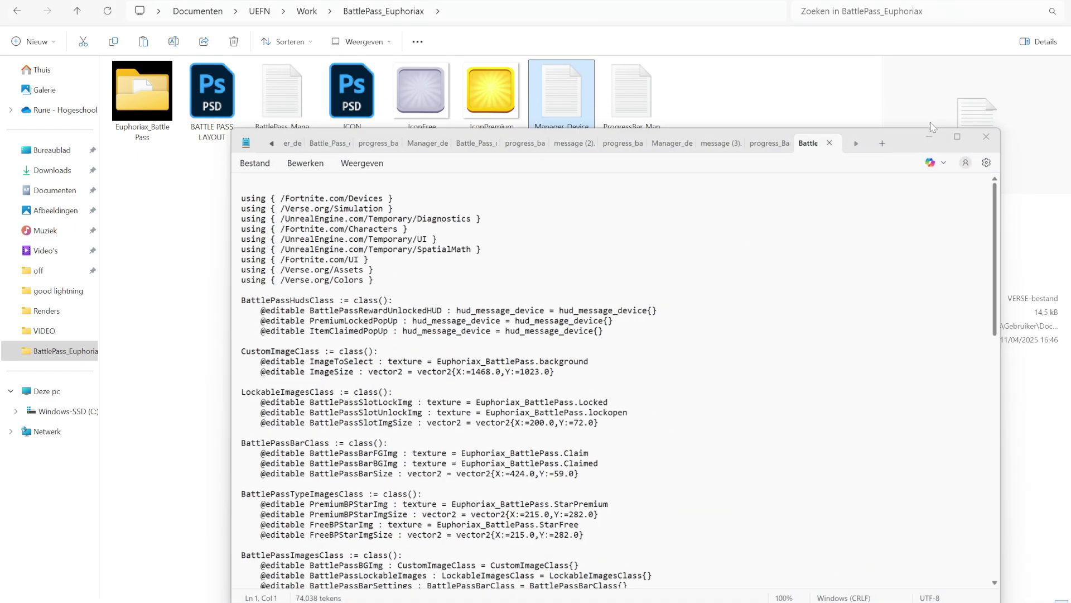
pyautogui.click(996, 124)
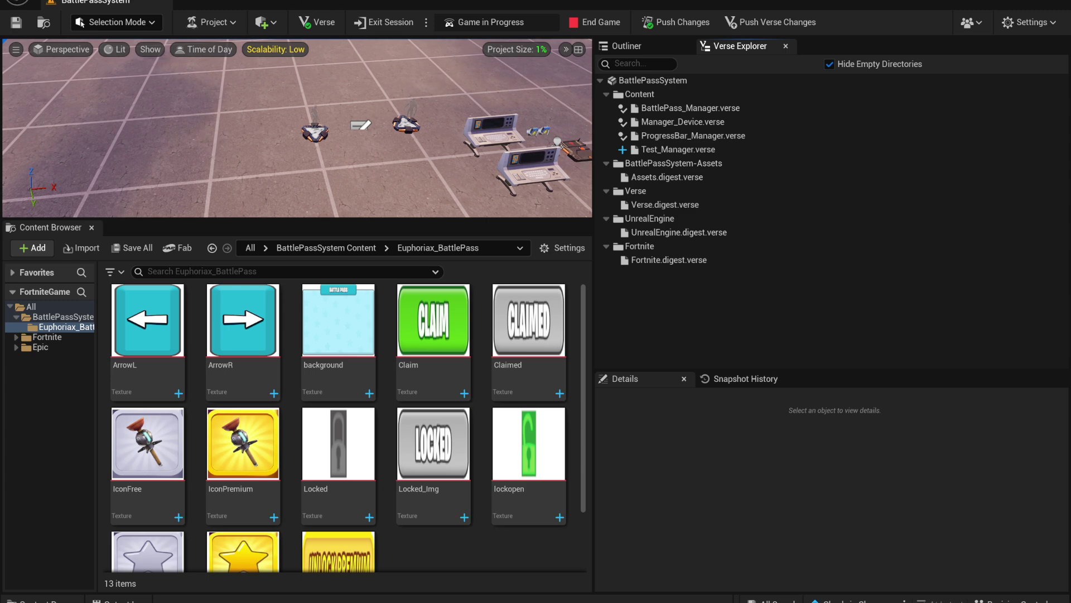
# Build the Verse code, then select Manager_device in the BattlePassSystem folder to show its properties
pyautogui.click(316, 22)
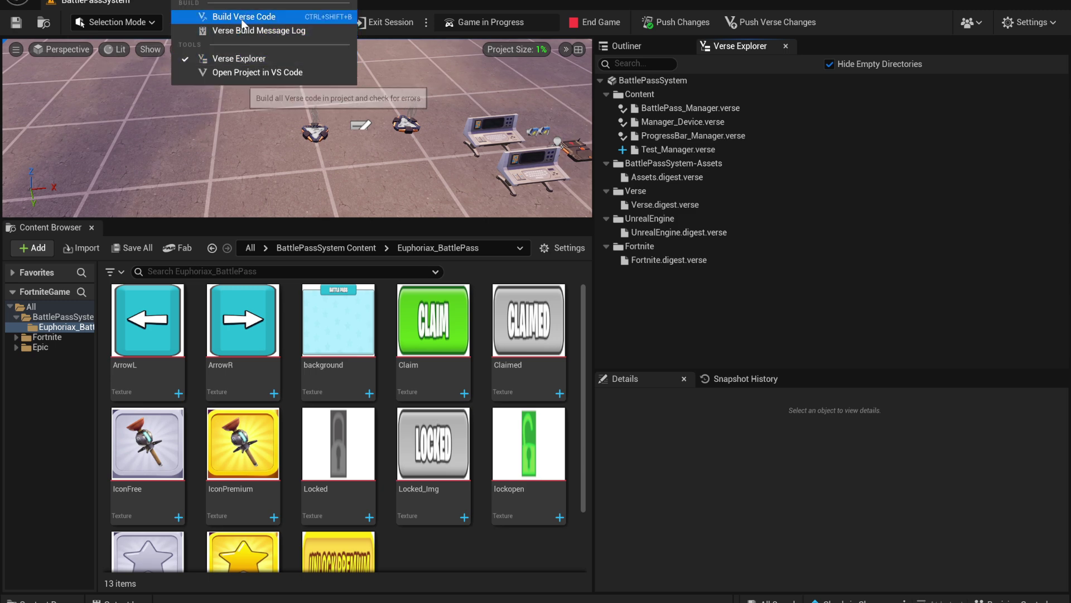
pyautogui.click(244, 17)
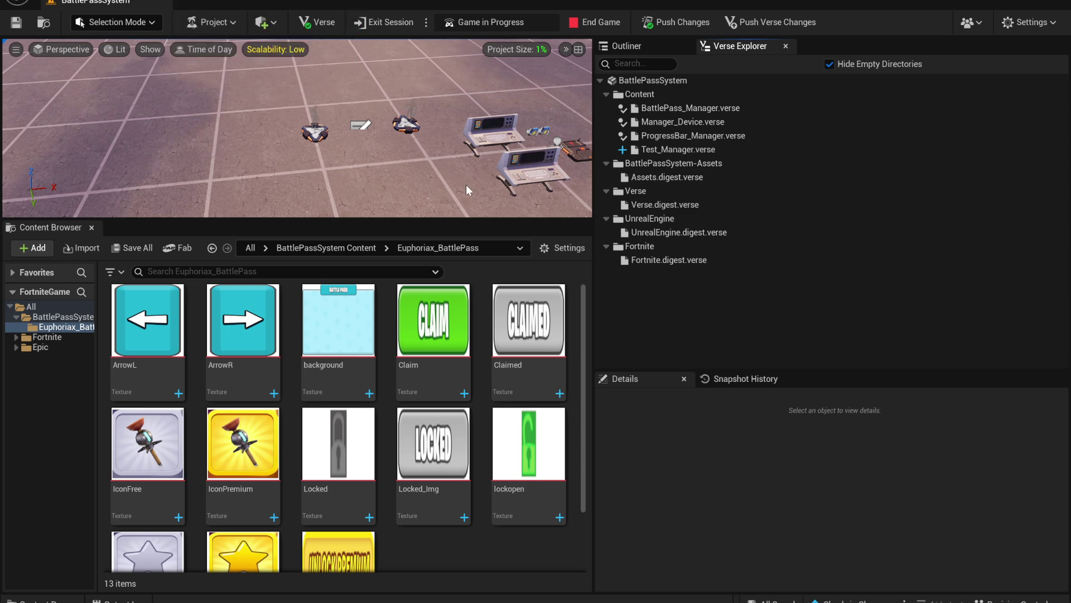
pyautogui.click(31, 306)
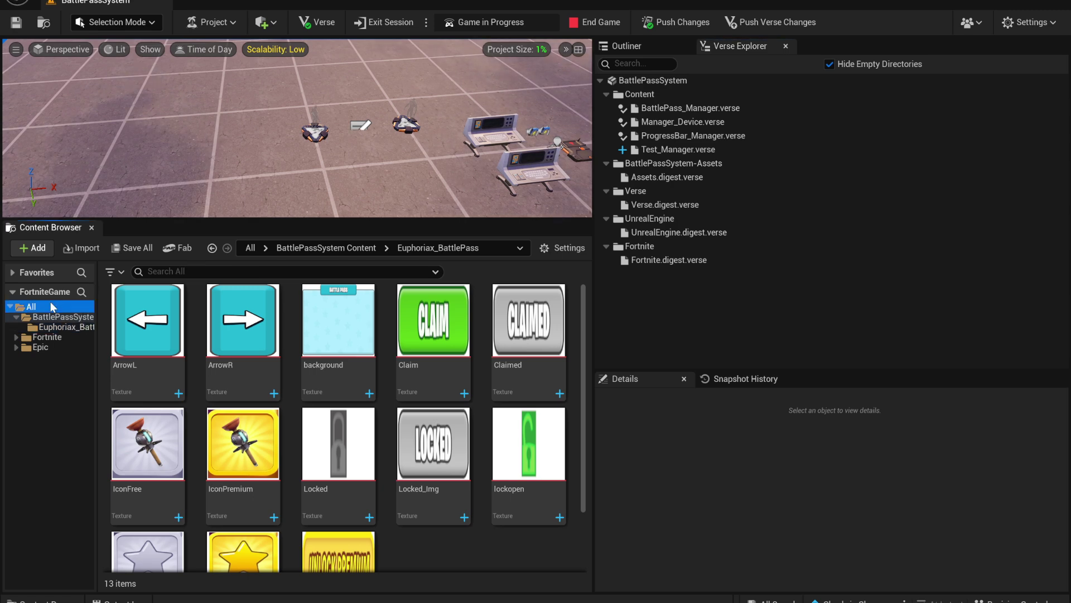
pyautogui.click(59, 316)
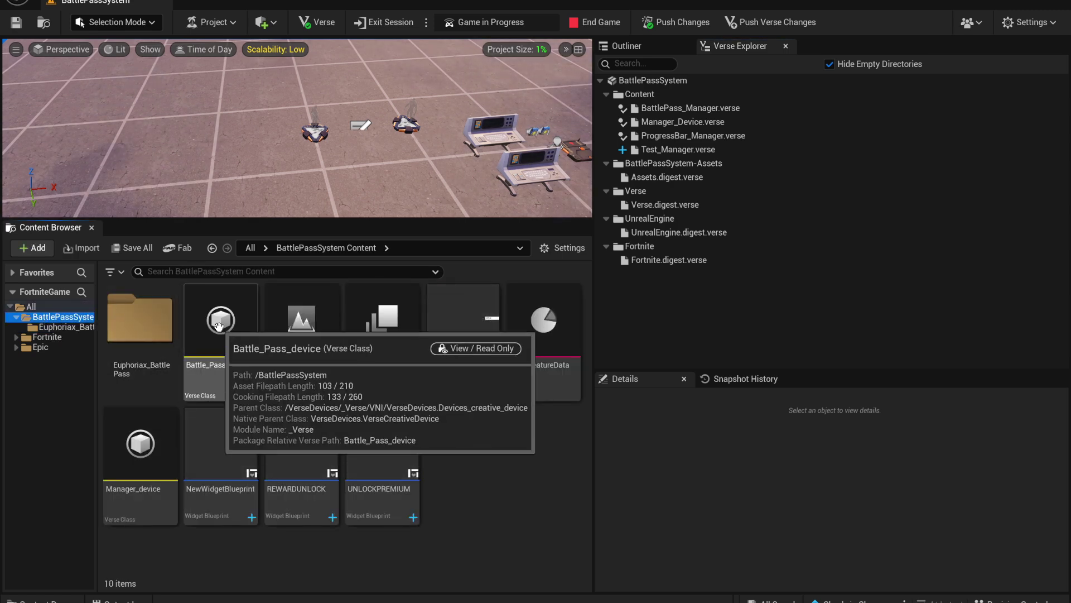
pyautogui.click(140, 446)
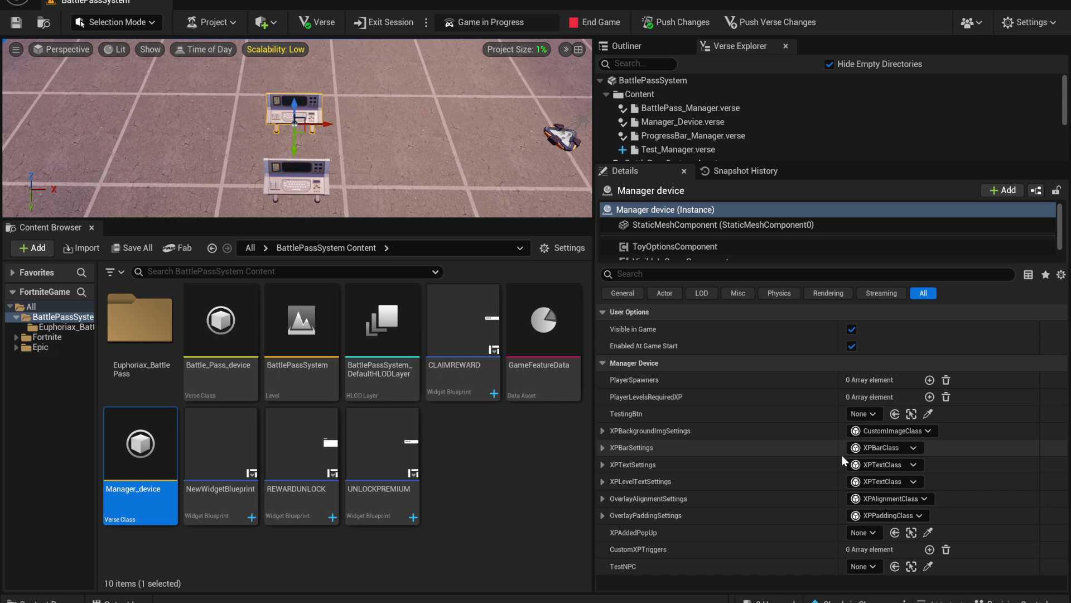
# Move the Manager device beside the Battle Pass console and select the Battle Pass device to view its settings
pyautogui.click(601, 449)
pyautogui.click(605, 448)
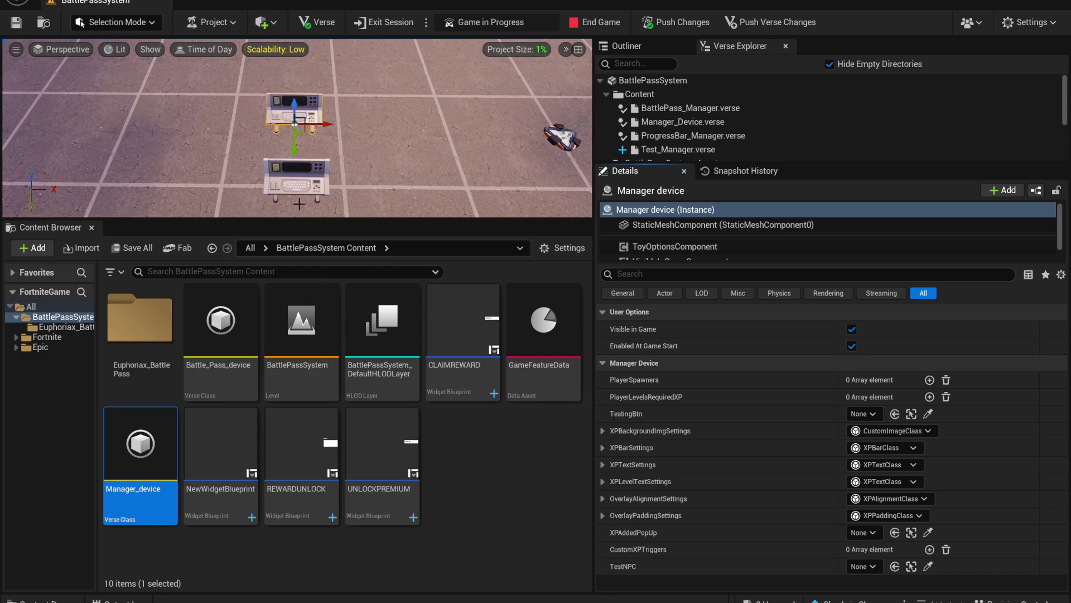
pyautogui.moveTo(318, 125); pyautogui.dragTo(318, 150)
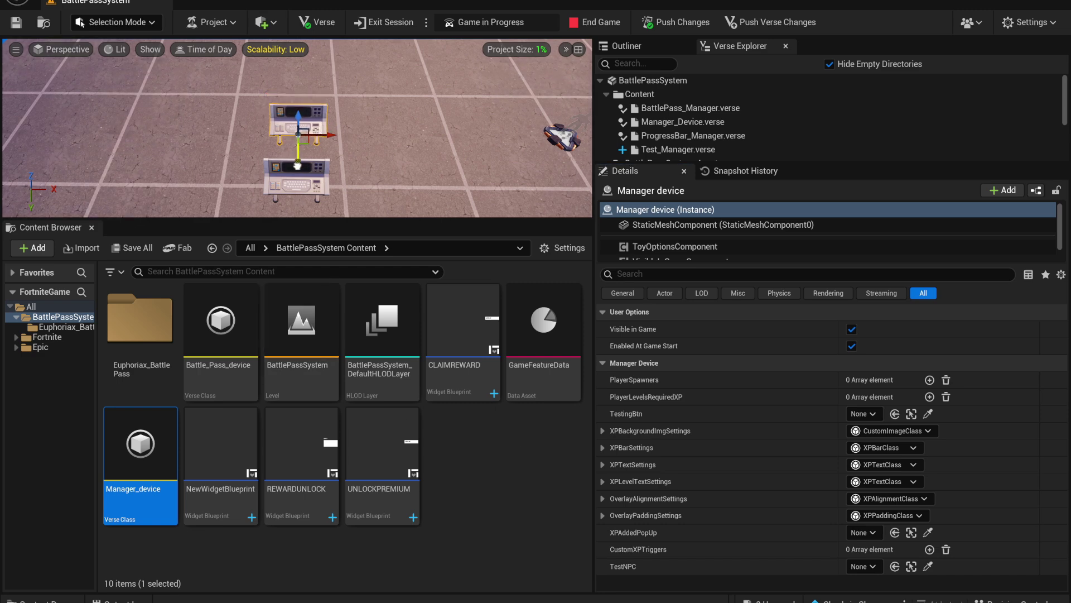
pyautogui.moveTo(318, 149); pyautogui.dragTo(461, 118, button='right')
pyautogui.click(475, 115)
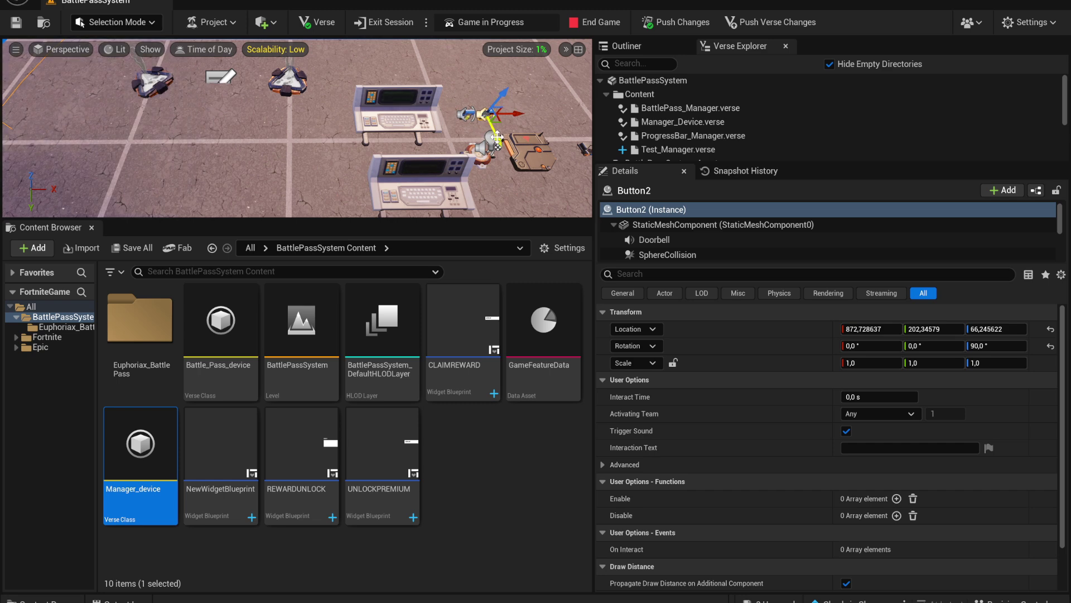
pyautogui.moveTo(465, 159); pyautogui.dragTo(438, 92, button='right')
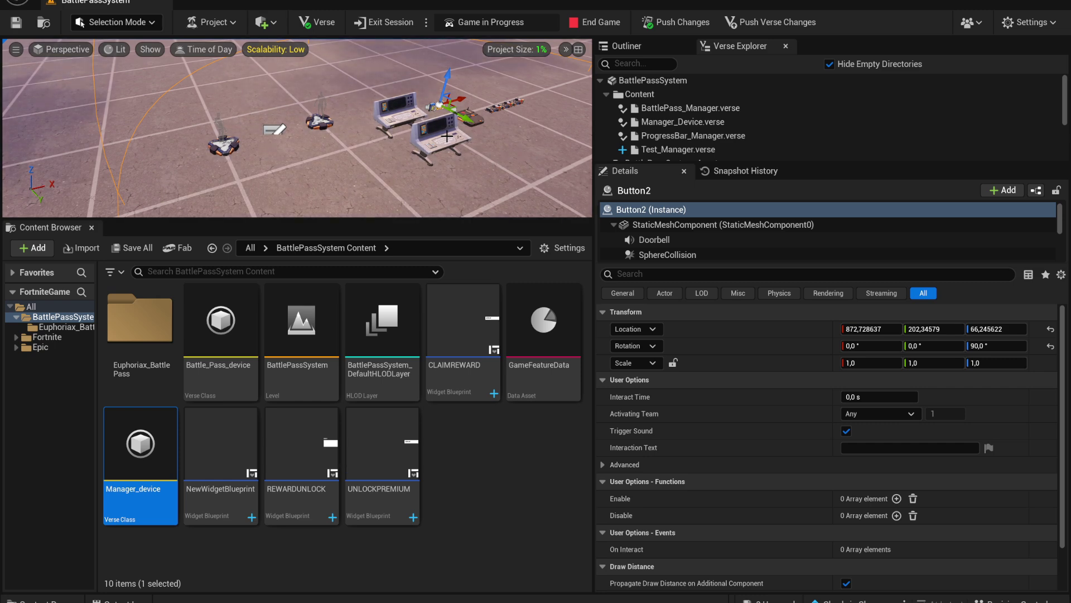
pyautogui.moveTo(447, 135); pyautogui.dragTo(384, 166, button='right')
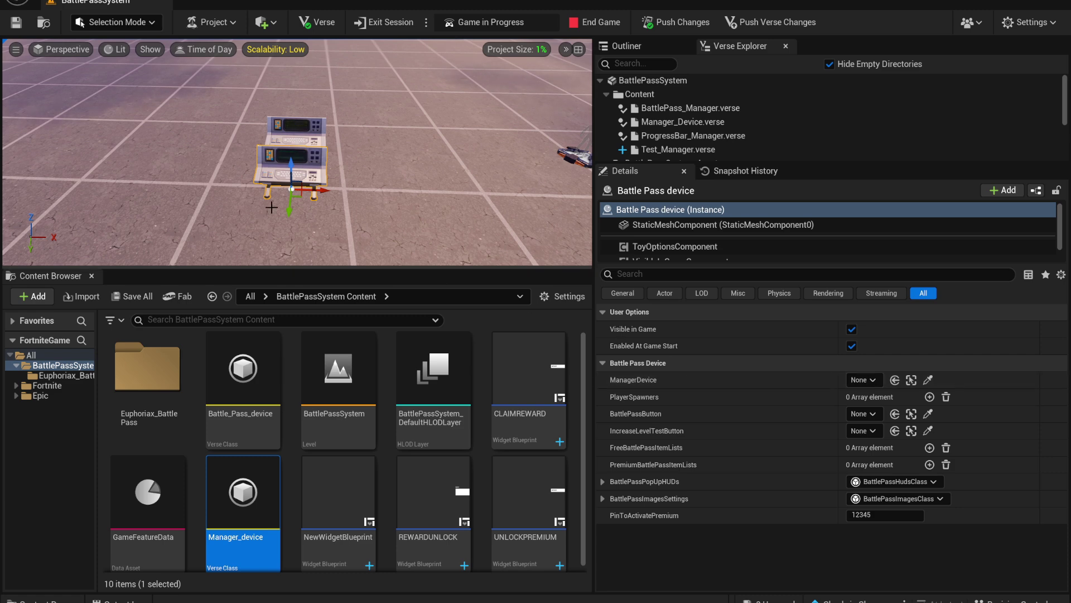
# Link the Manager device and assign Player 1 and Player 2 Spawn Pads as the two PlayerSpawners
pyautogui.click(869, 380)
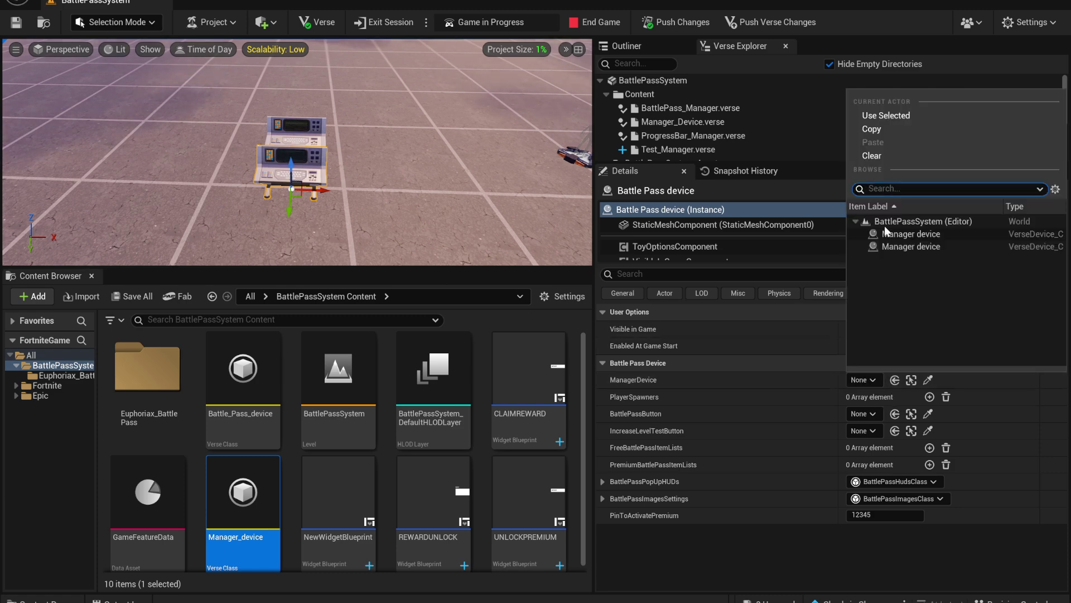
pyautogui.click(914, 239)
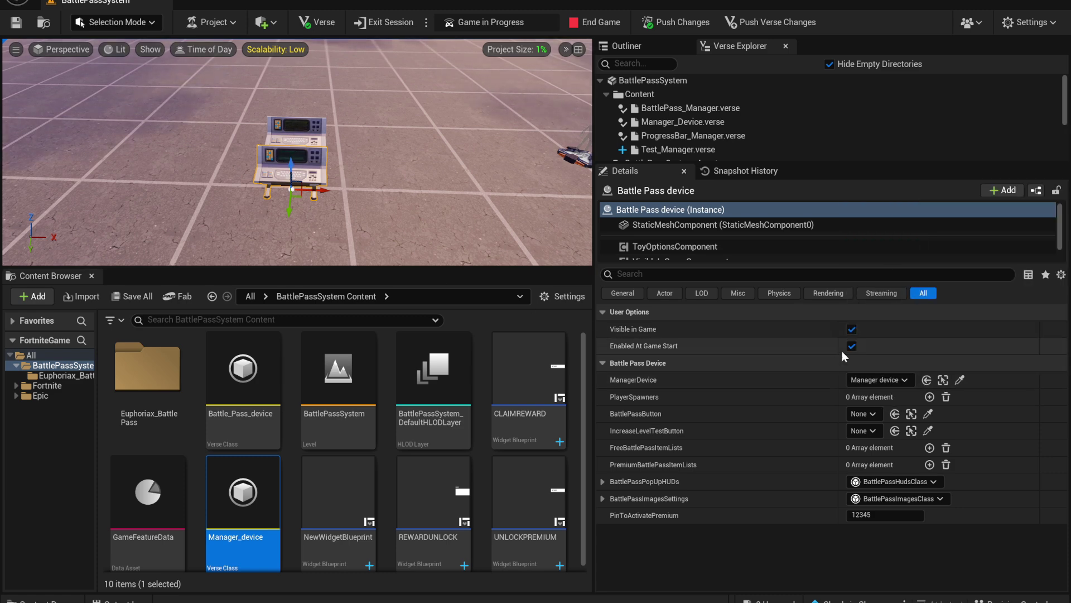
pyautogui.click(930, 397)
pyautogui.click(929, 397)
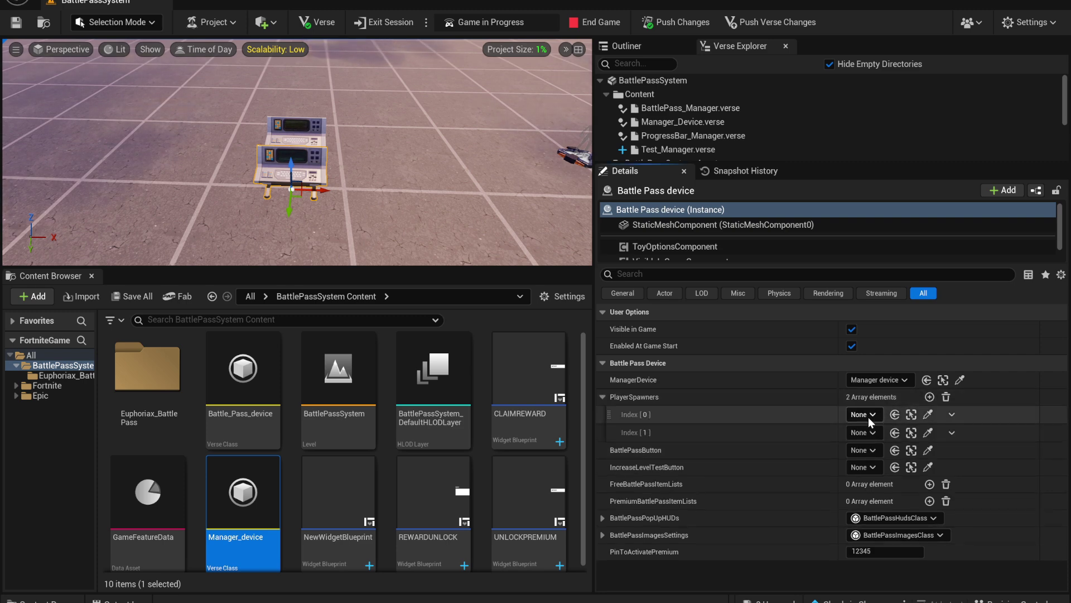
pyautogui.click(865, 415)
pyautogui.click(893, 286)
pyautogui.click(868, 427)
pyautogui.click(918, 299)
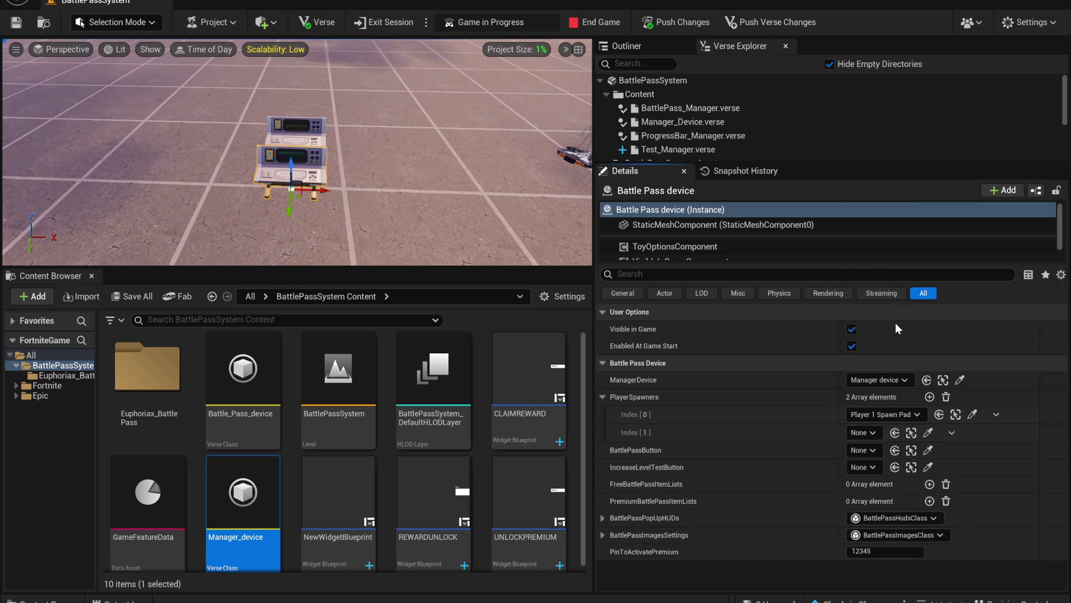
pyautogui.click(602, 397)
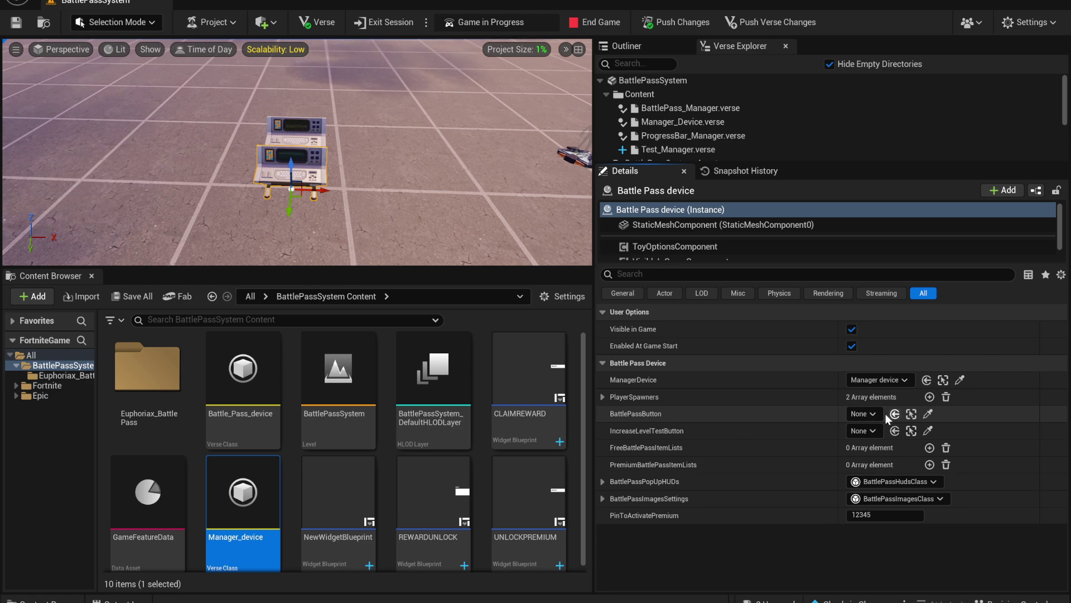
# Set Button as BattlePassButton and Button2 as IncreaseLevelTestButton, and add one free reward entry
pyautogui.click(864, 414)
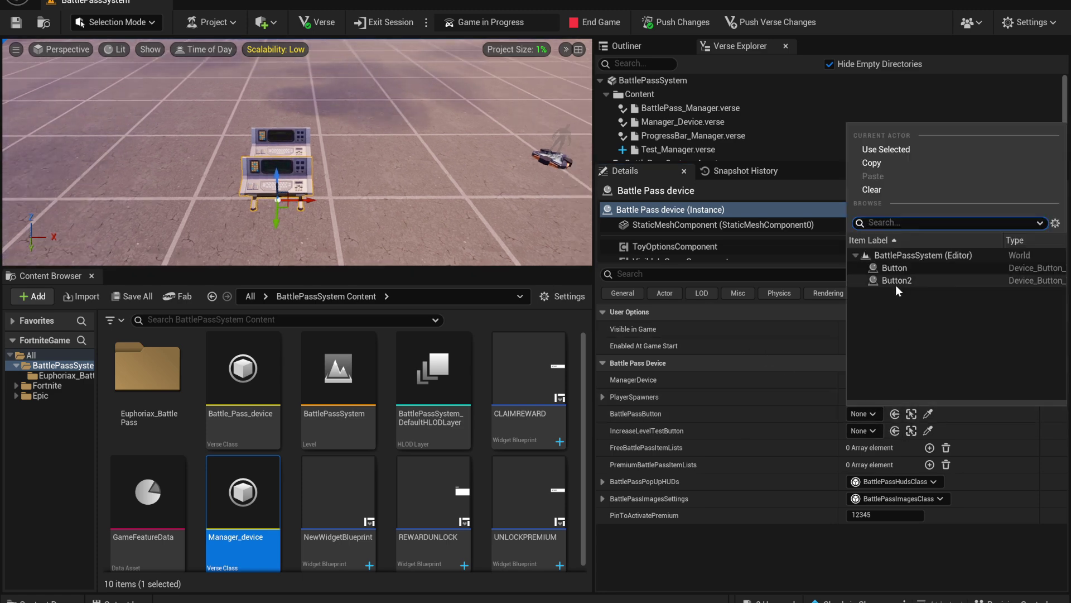
pyautogui.click(895, 286)
pyautogui.click(860, 431)
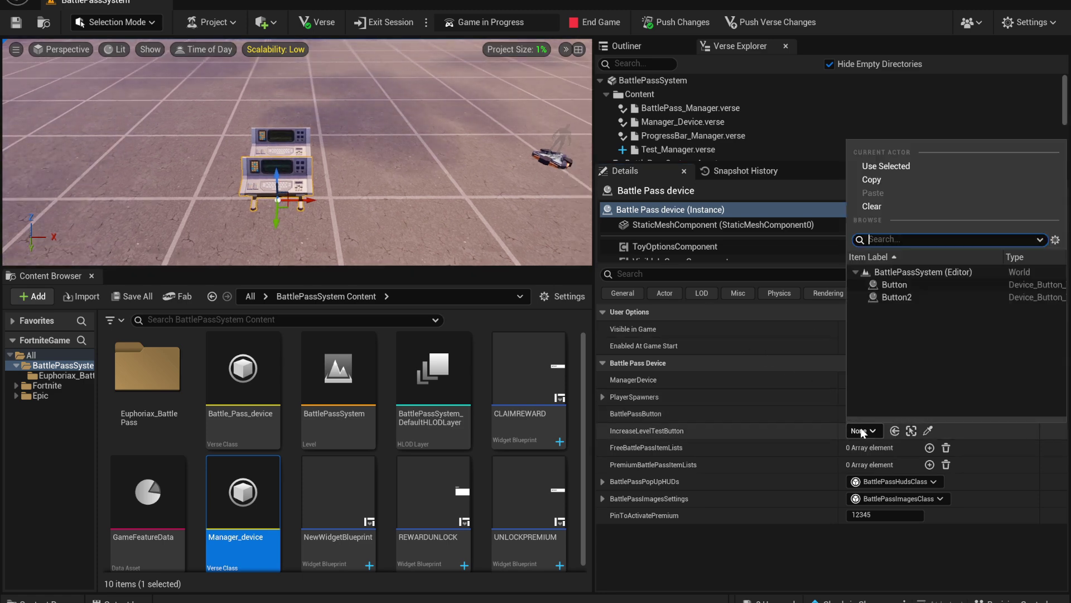
pyautogui.click(904, 302)
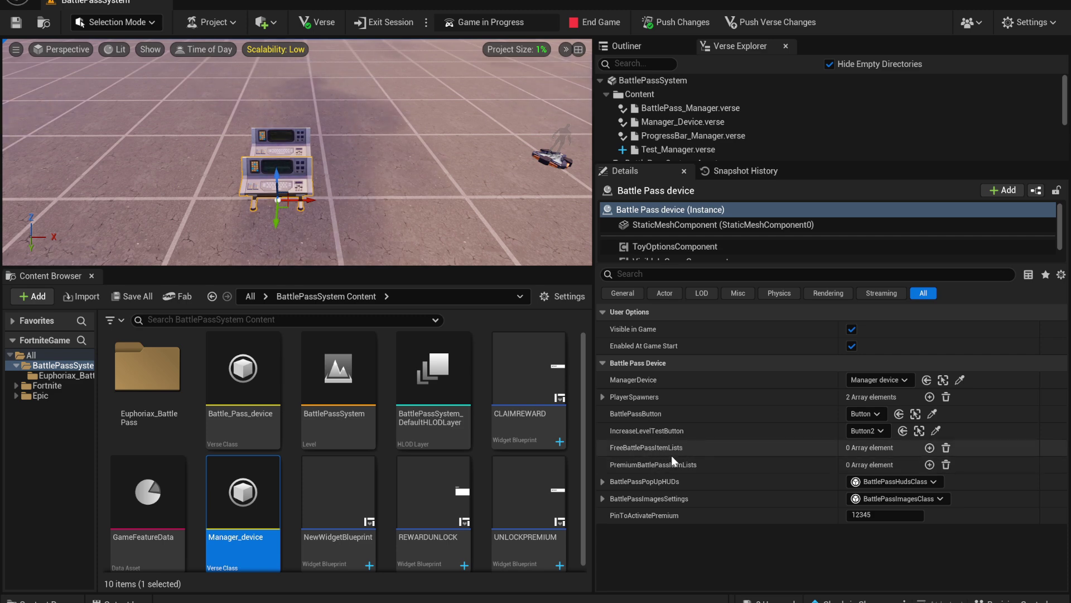
pyautogui.click(929, 448)
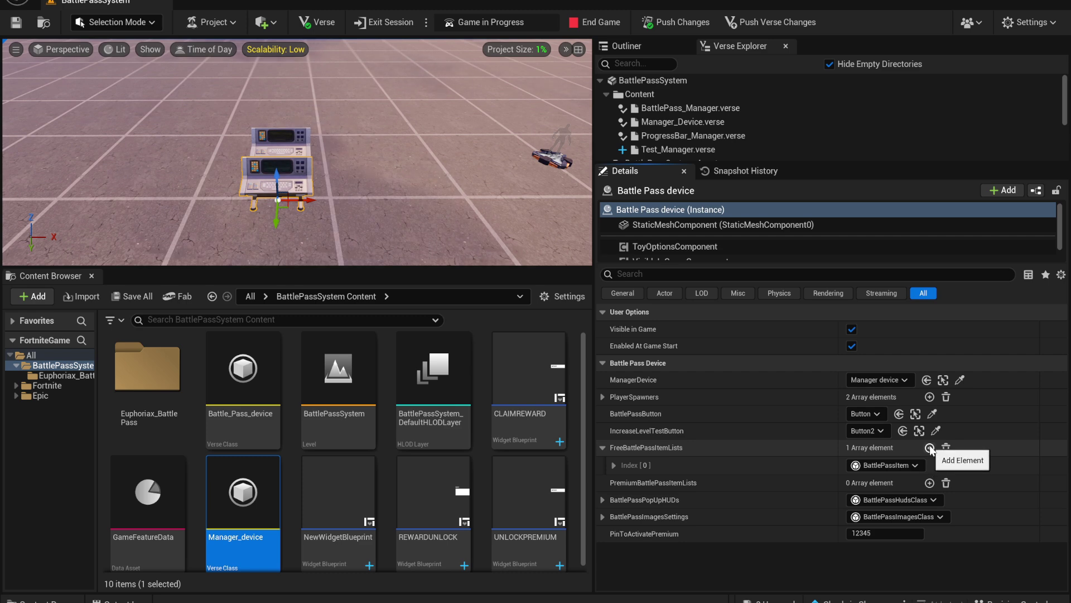
# Expand free reward Index [0], set its BPItemType to Item, and browse to the Fortnite content folder
pyautogui.click(632, 463)
pyautogui.scroll(-2, 669, 468)
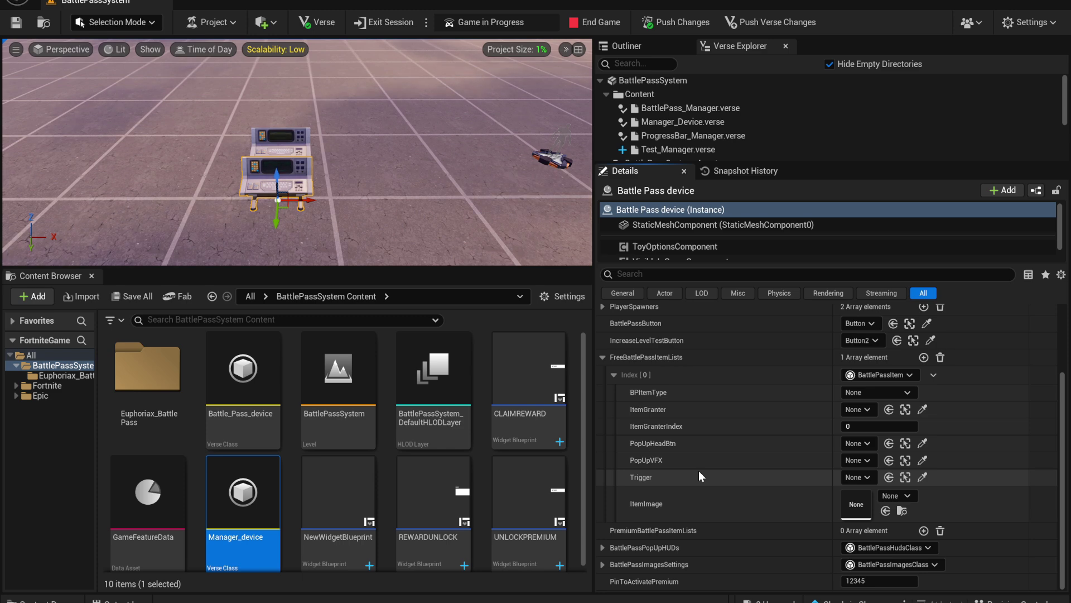
pyautogui.click(844, 393)
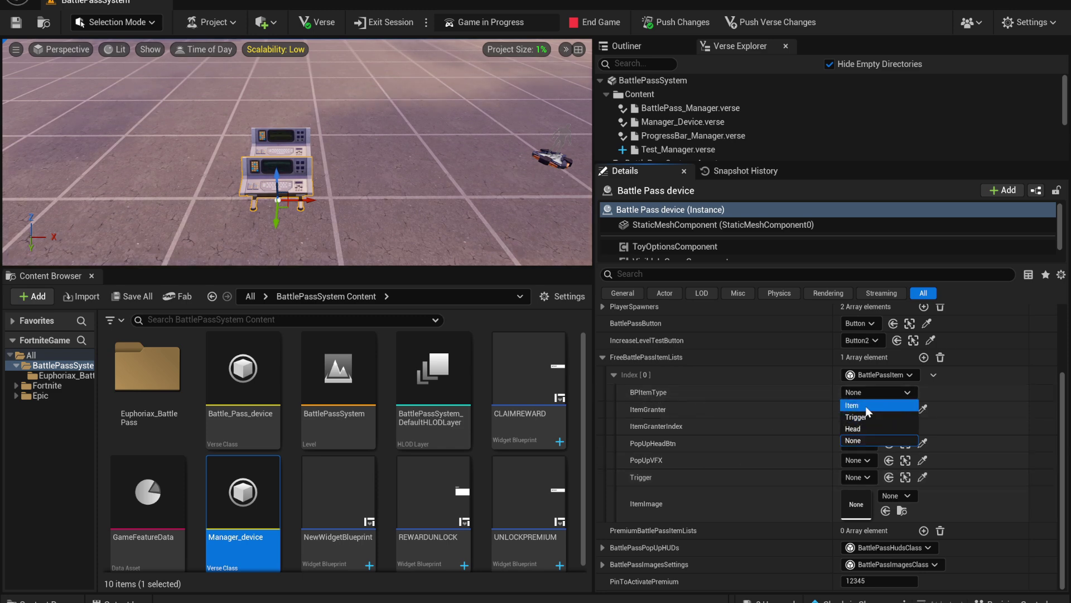
pyautogui.click(865, 406)
pyautogui.click(864, 396)
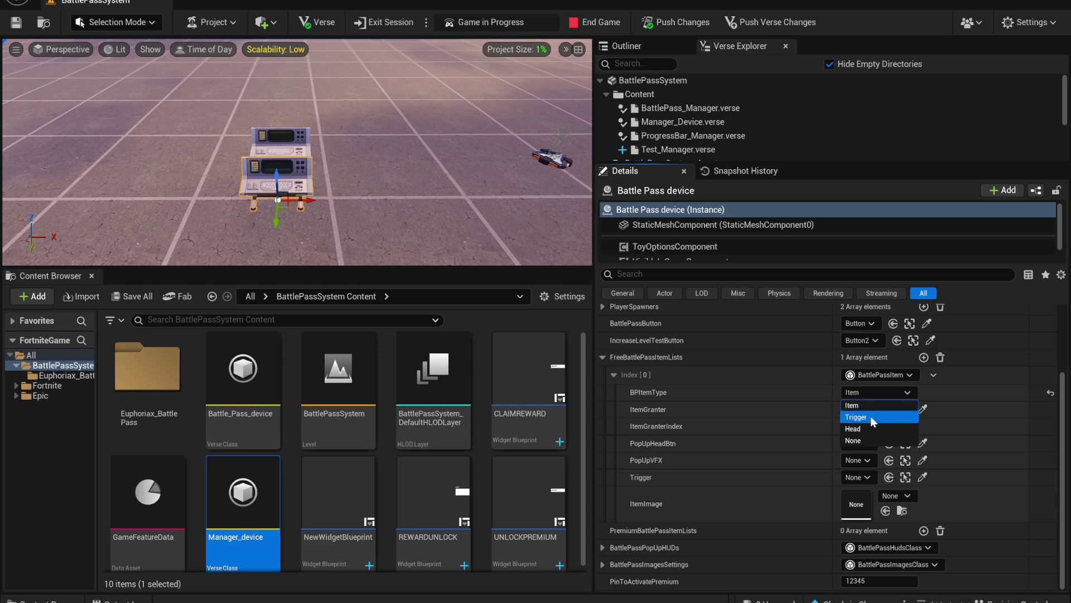
pyautogui.click(871, 416)
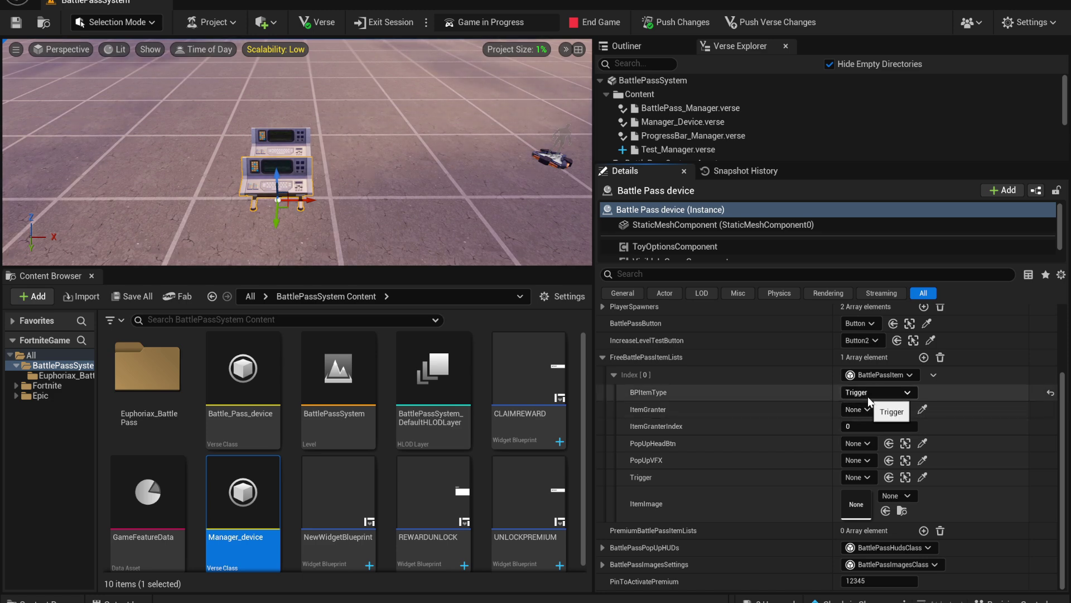
pyautogui.click(872, 392)
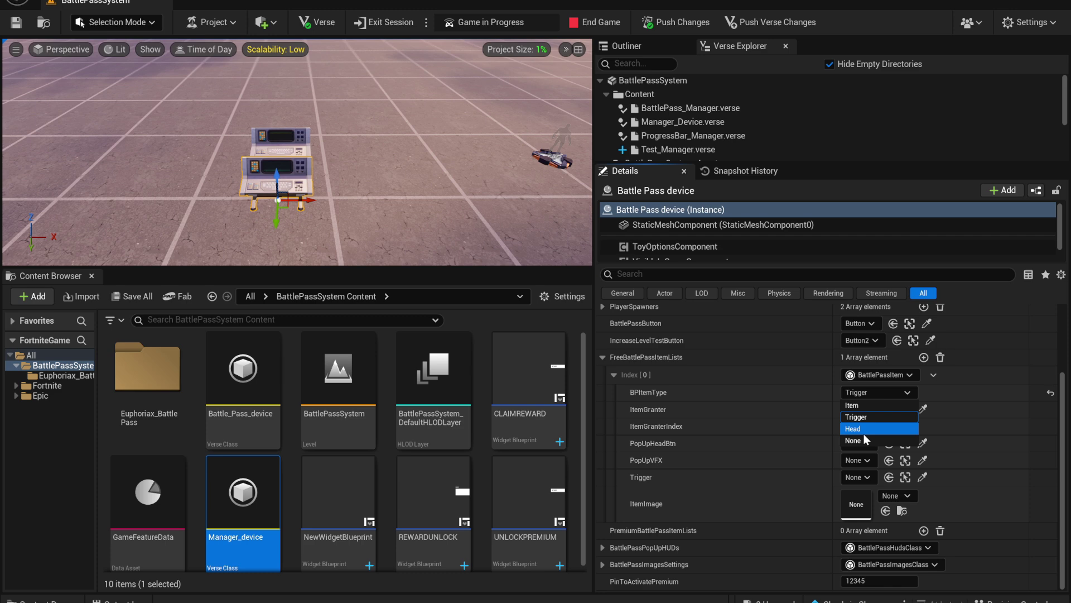
pyautogui.click(863, 433)
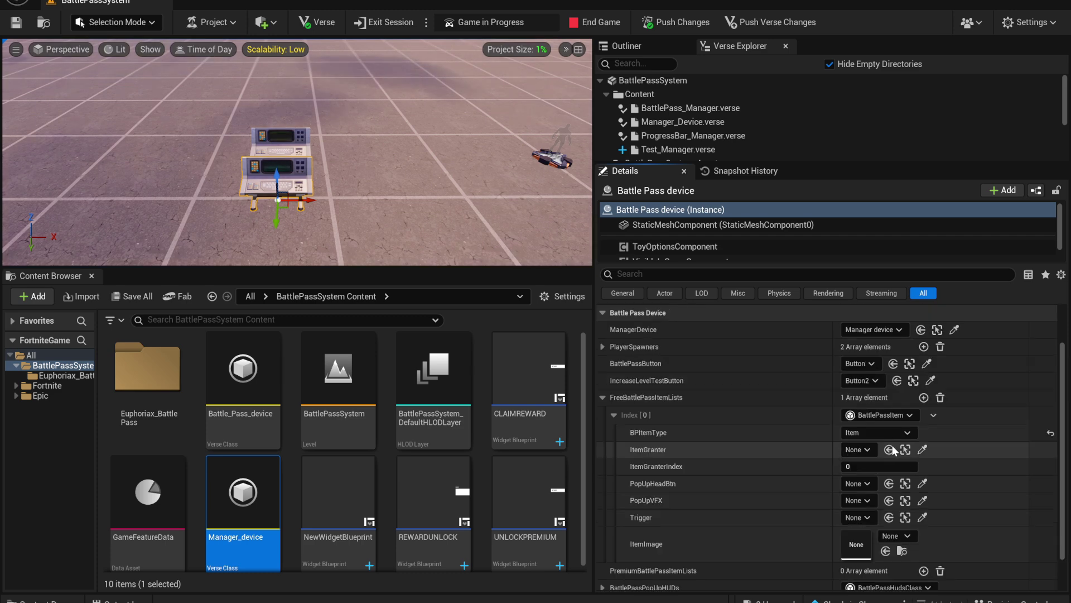
pyautogui.click(67, 375)
# Place an Item Granter found by searching 'item gran' and set On Grant Action to Keep All
pyautogui.click(55, 385)
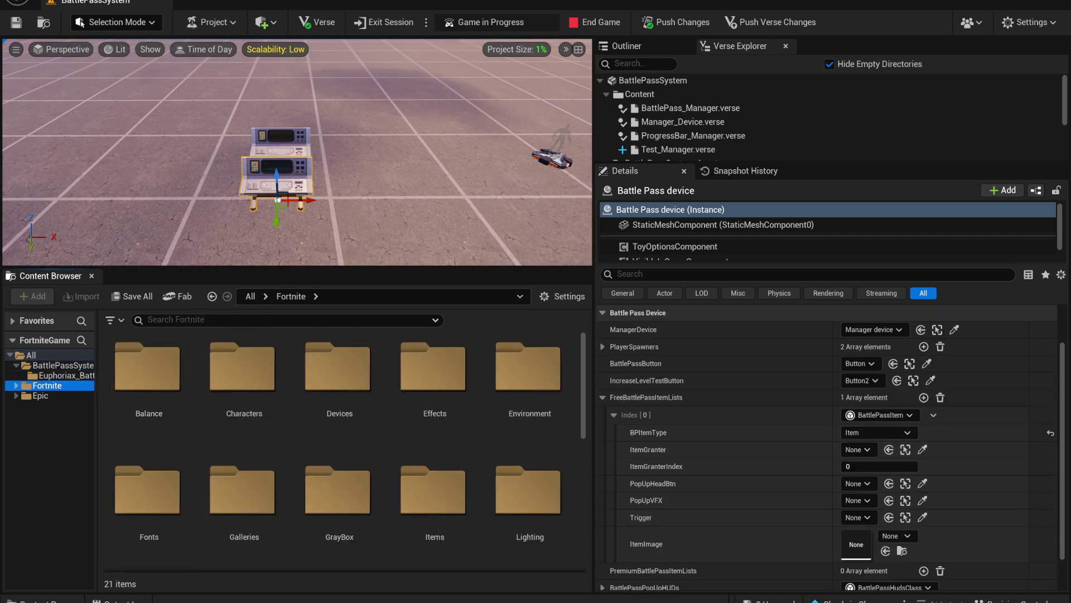
pyautogui.write('item')
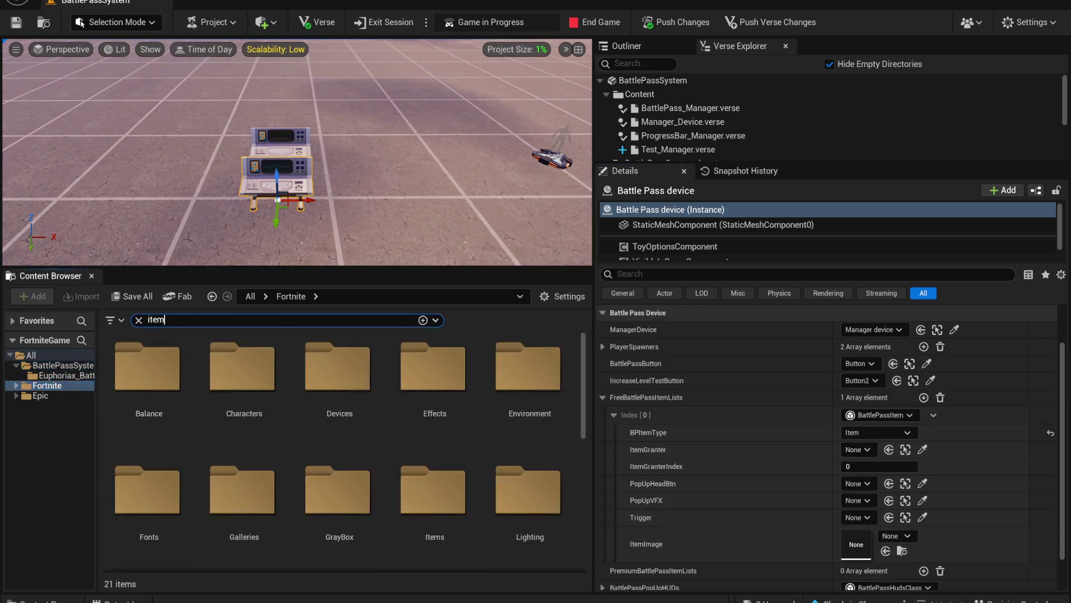
pyautogui.write(' gran')
pyautogui.press('Down')
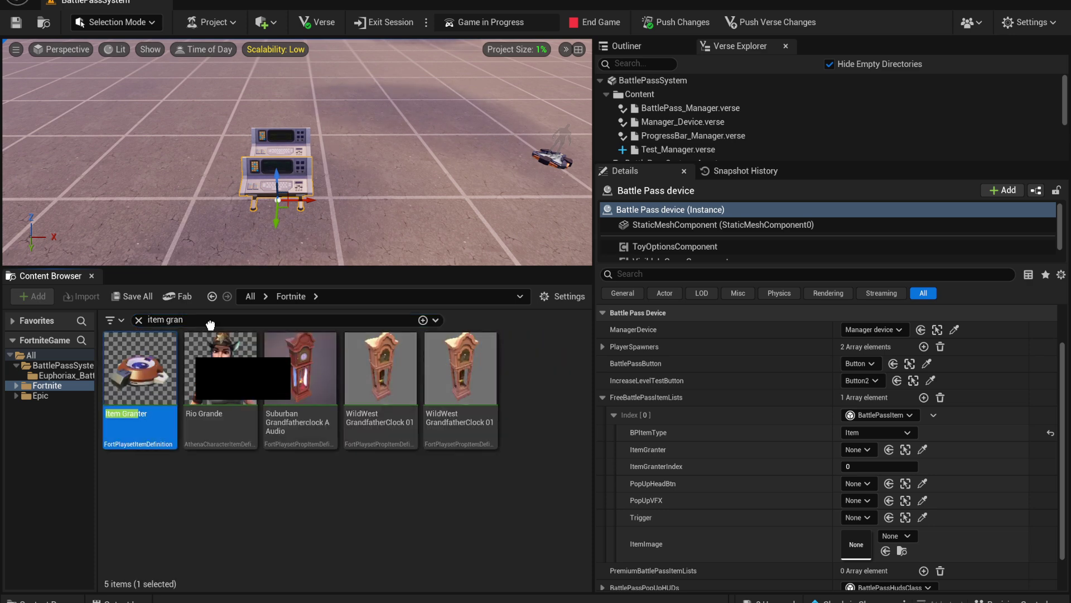
pyautogui.moveTo(210, 325); pyautogui.dragTo(355, 196)
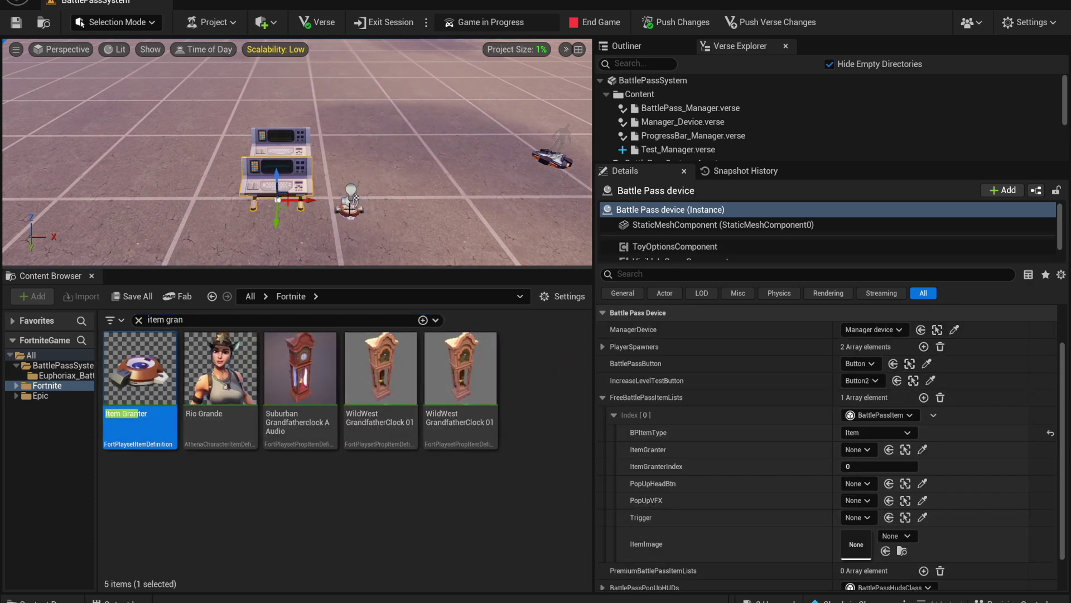
pyautogui.click(887, 396)
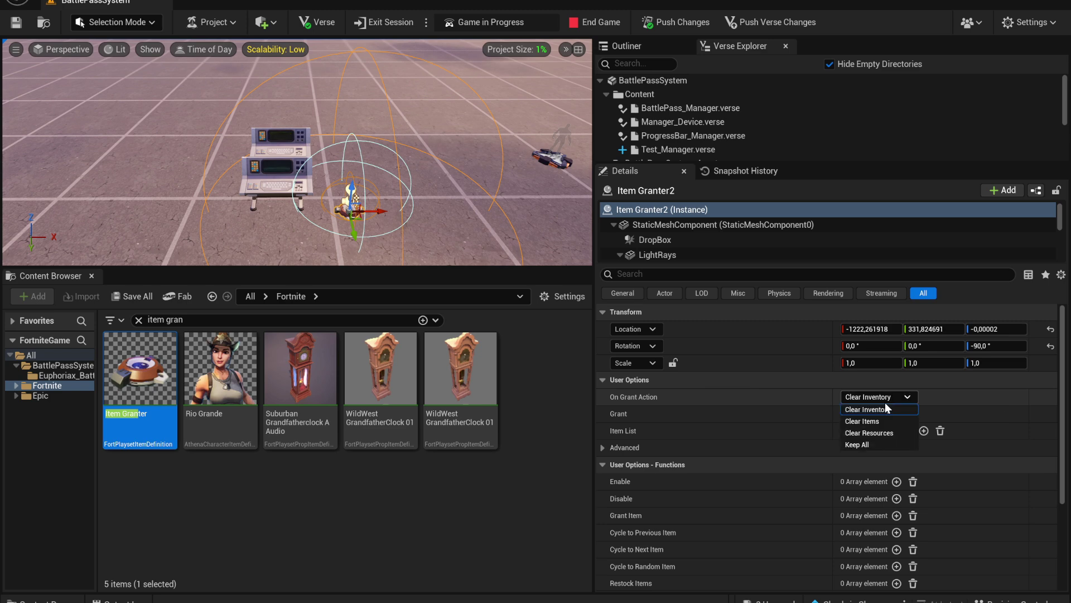
pyautogui.click(867, 445)
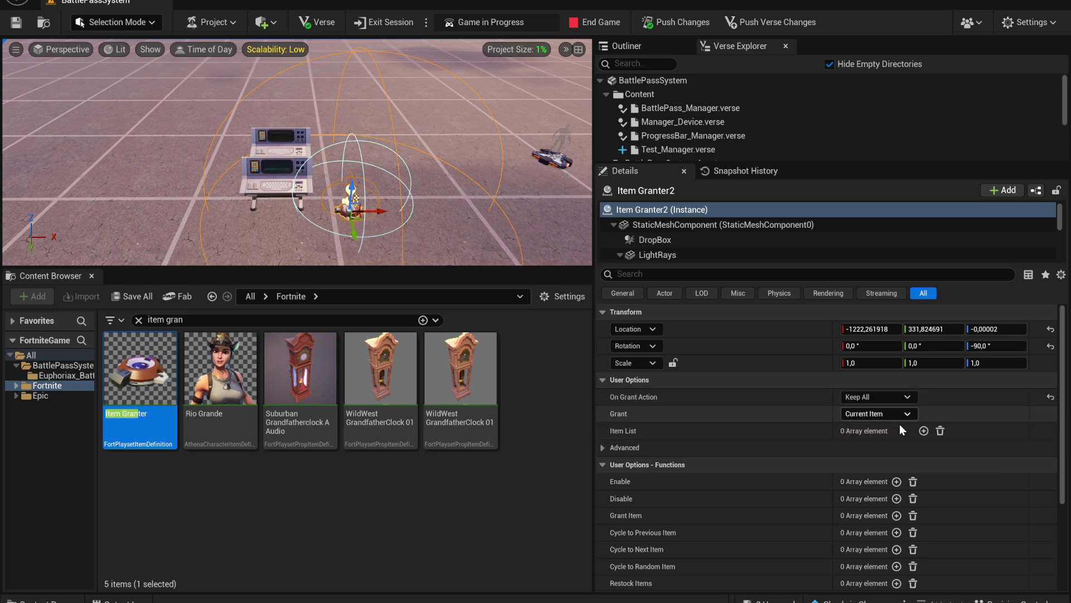
# Add two Item List entries, choose Baron's Double Down Pistol first, and search 'rif' for the second
pyautogui.click(923, 430)
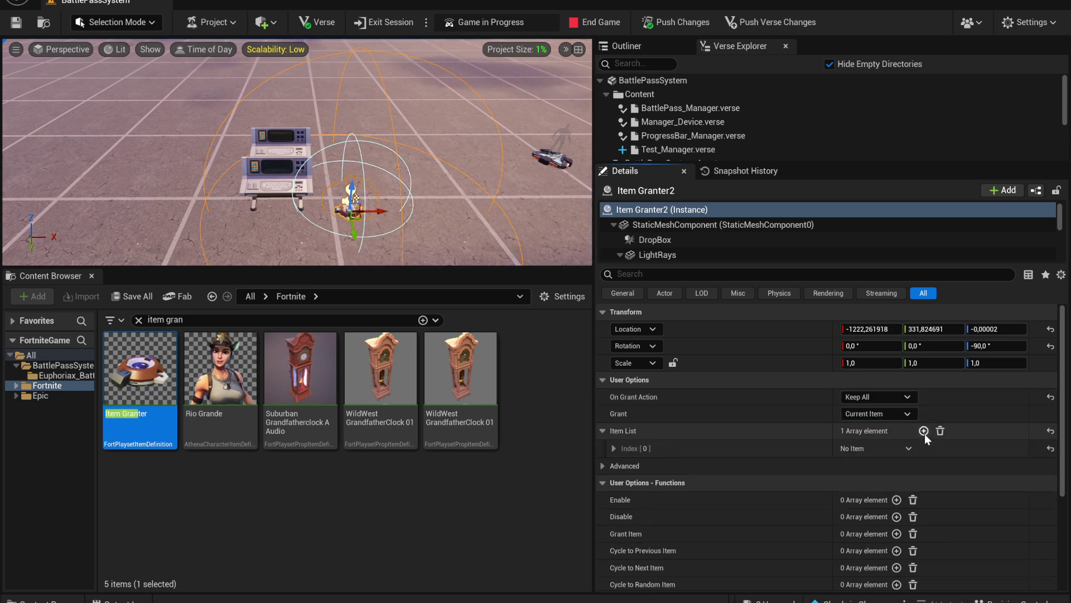
pyautogui.click(924, 431)
pyautogui.click(781, 449)
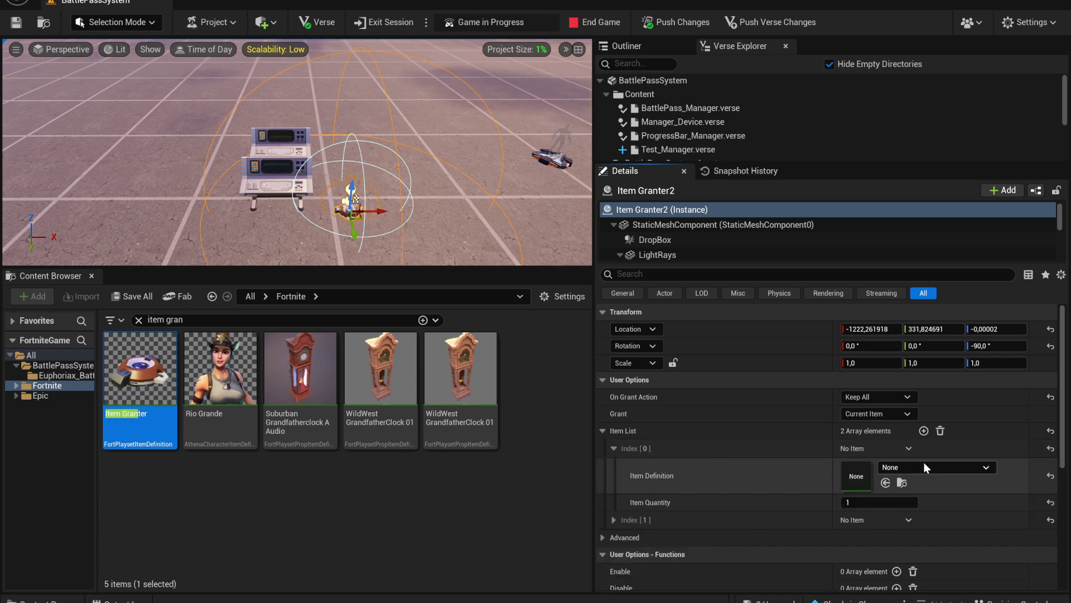
pyautogui.click(924, 467)
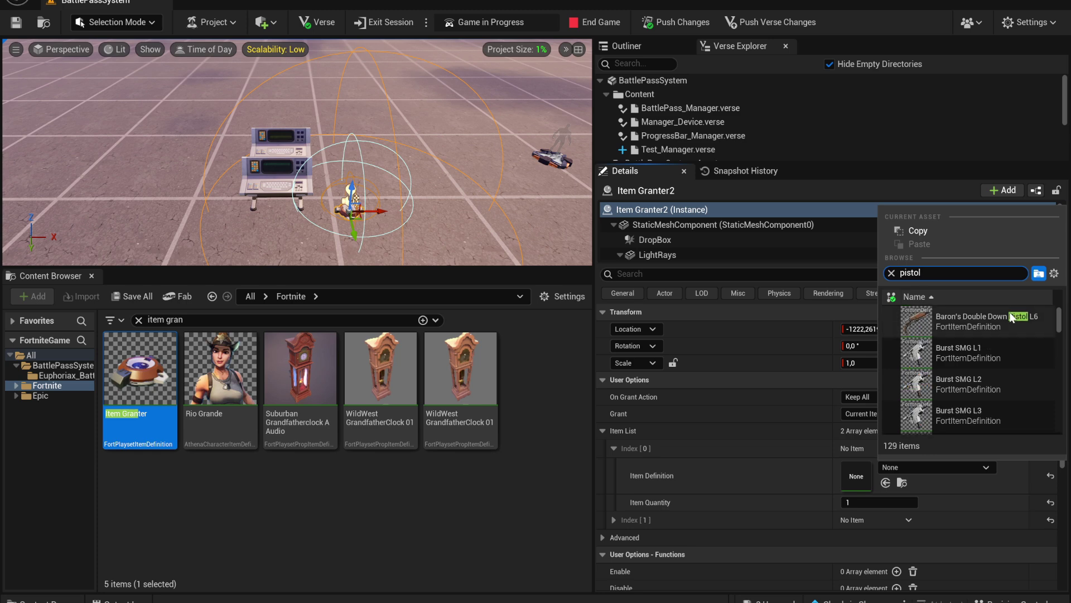
pyautogui.click(949, 321)
pyautogui.click(614, 449)
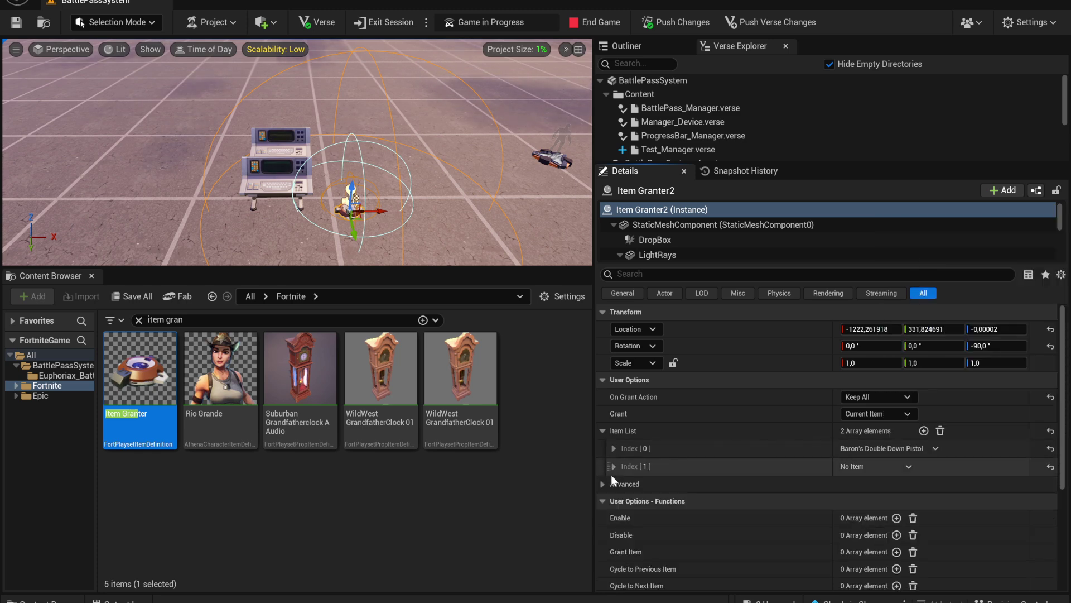
pyautogui.click(613, 466)
pyautogui.click(937, 485)
pyautogui.write('rif')
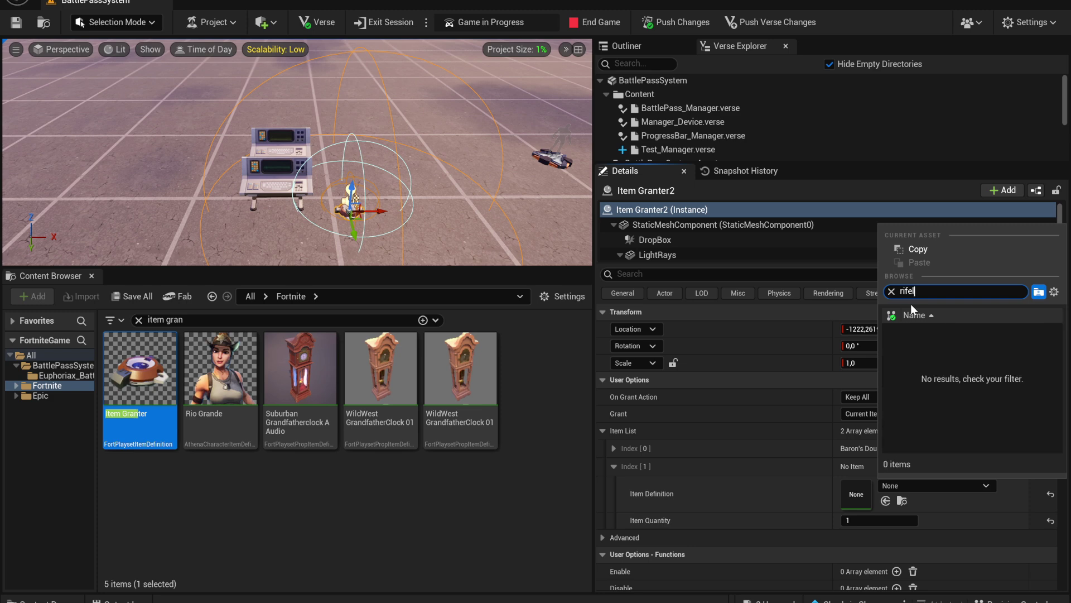
# Pick Ares' Modular Warforged Assault Rifle for slot two and link Item Granter2 to the first free reward
pyautogui.click(968, 339)
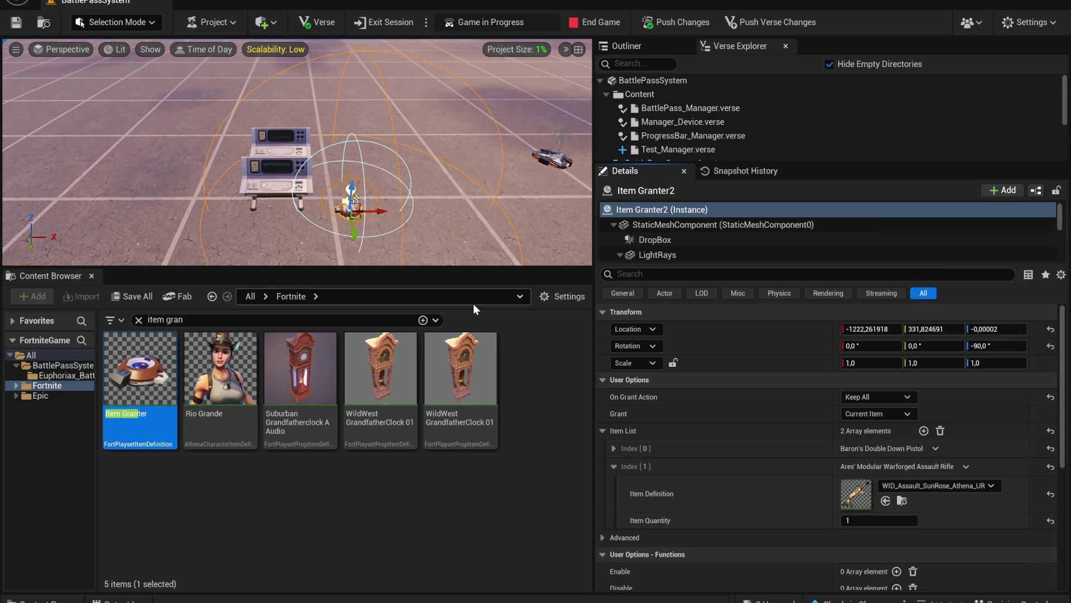
pyautogui.click(276, 179)
pyautogui.scroll(-3, 874, 435)
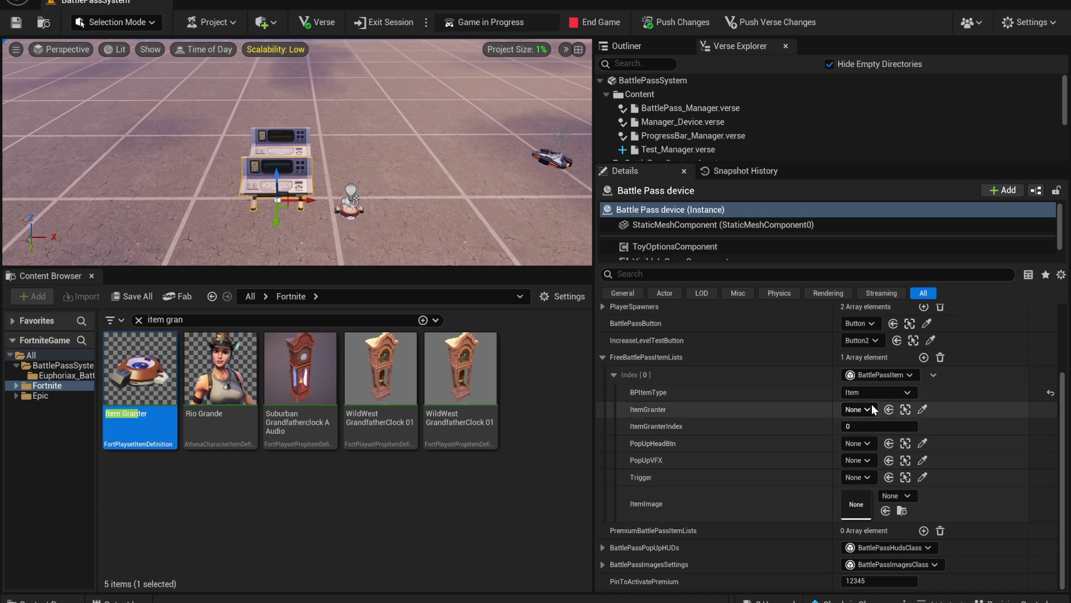
pyautogui.click(922, 410)
pyautogui.click(352, 201)
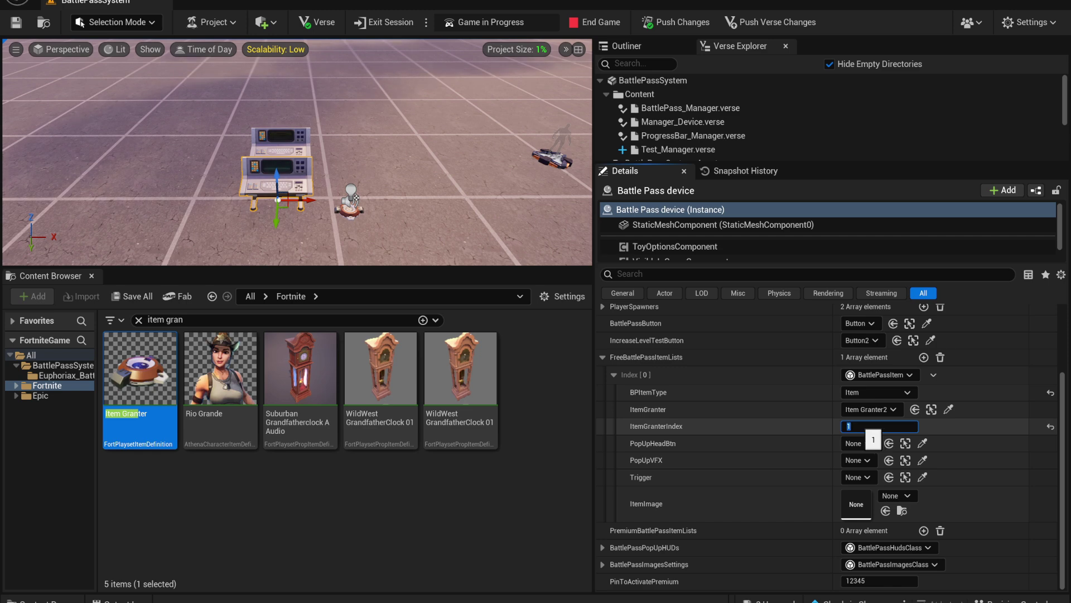
pyautogui.press('Return')
# Review Item Granter2's item list and set the first free reward's ItemGranterIndex to 0
pyautogui.click(352, 201)
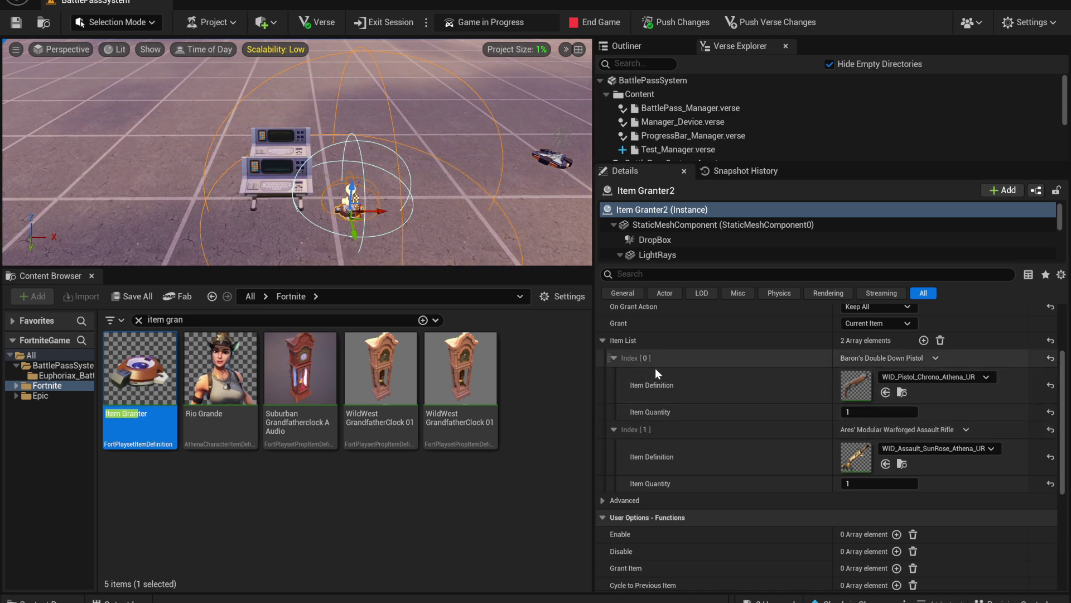
pyautogui.hotkey('ctrl', 'z')
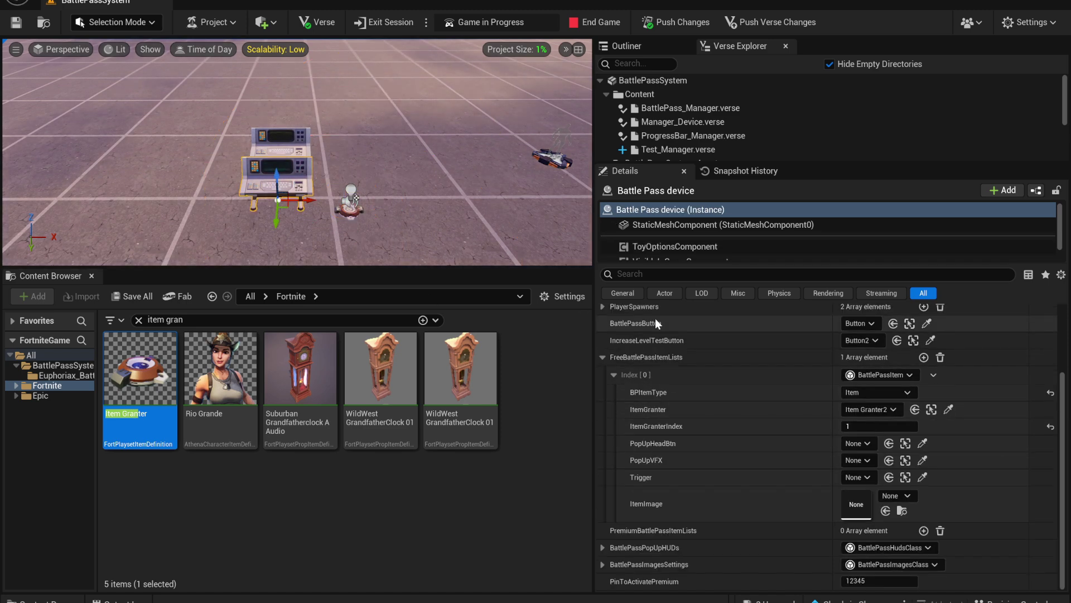
pyautogui.click(353, 208)
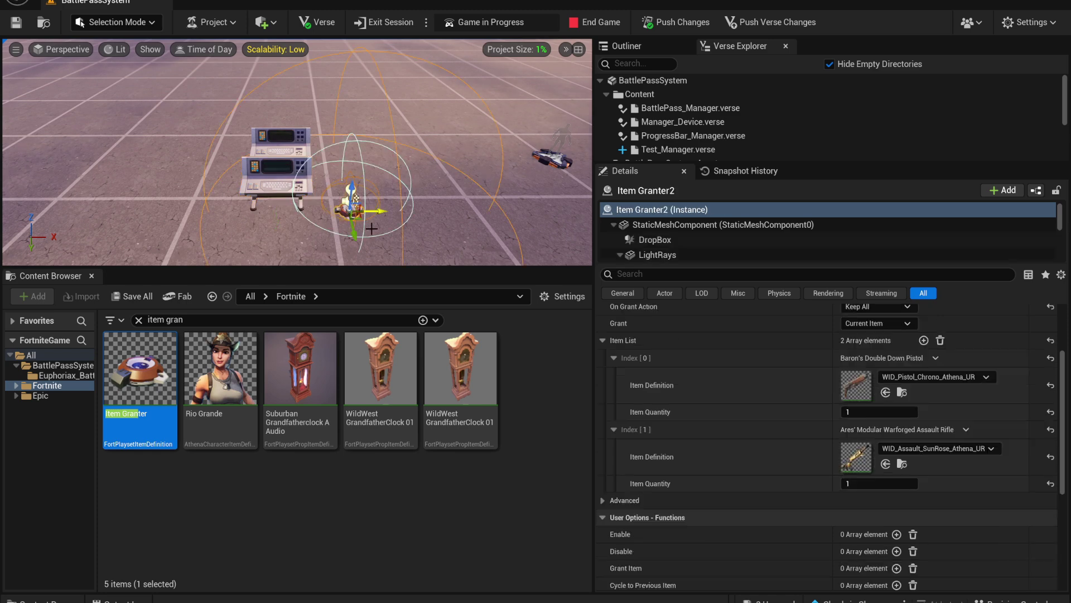
pyautogui.hotkey('ctrl', 'z')
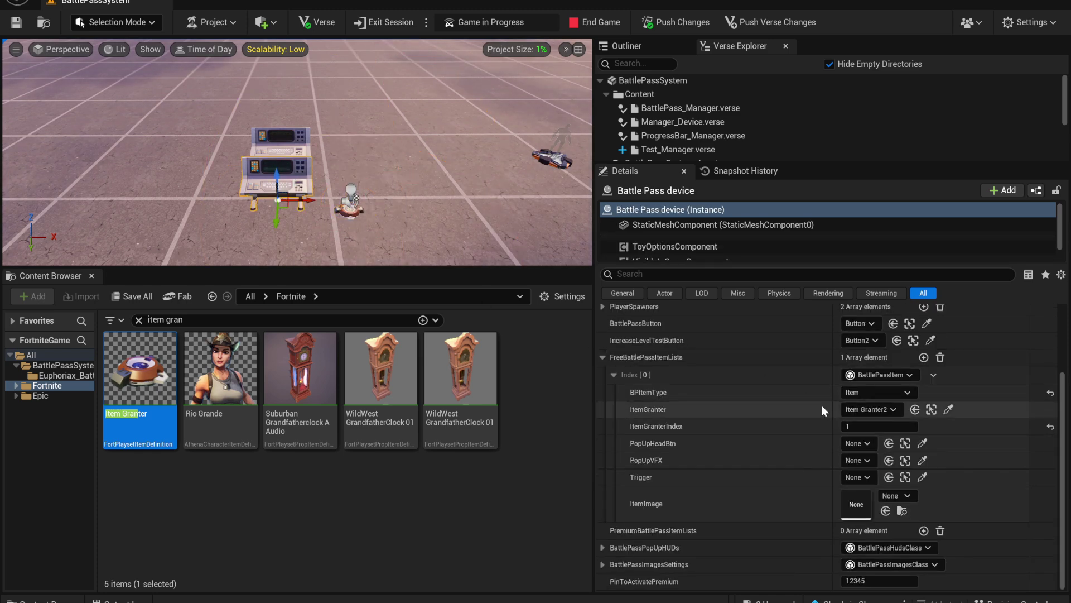
pyautogui.click(878, 426)
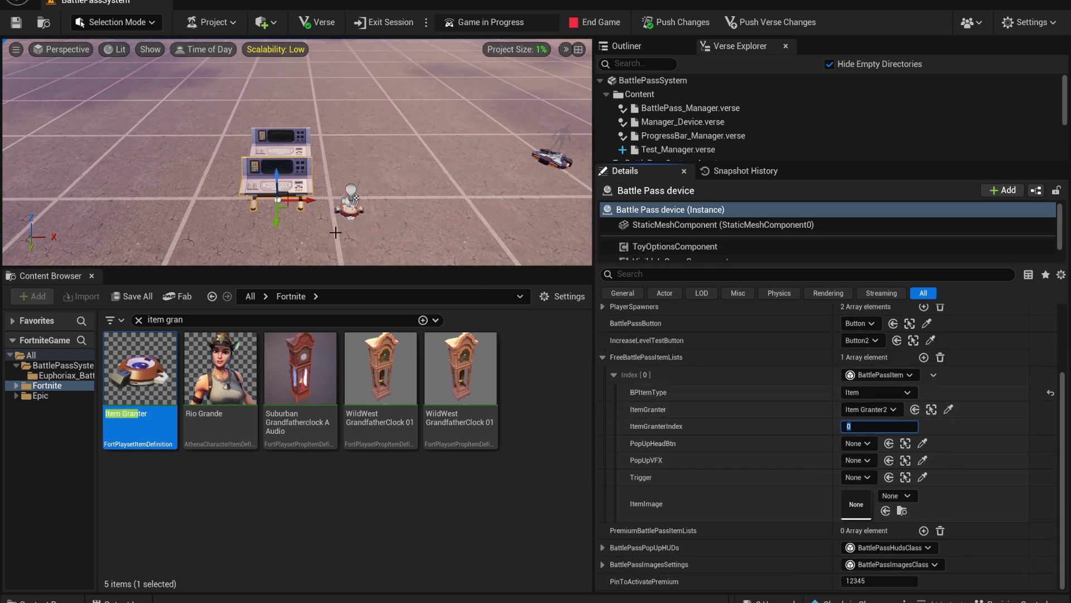
pyautogui.click(932, 409)
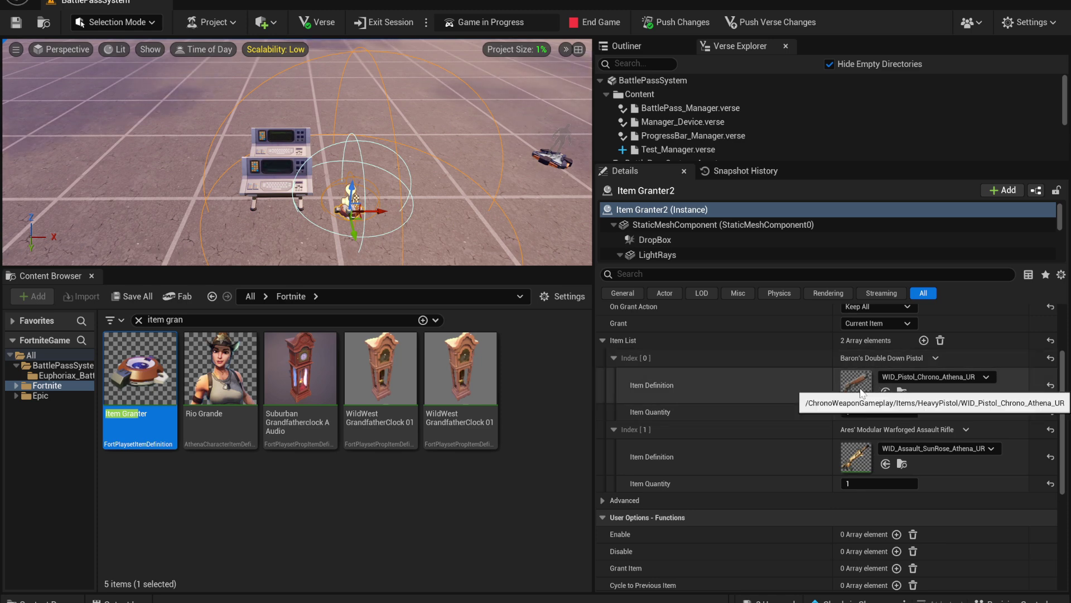
pyautogui.click(281, 181)
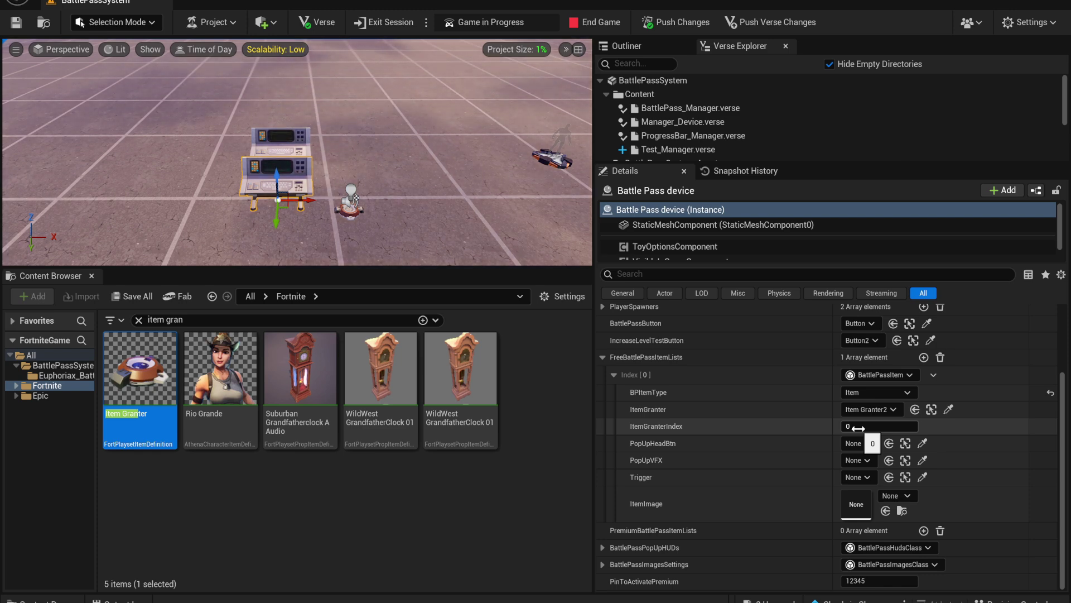
# Assign the IconFree texture to the first free reward's ItemImage
pyautogui.press('BackSpace')
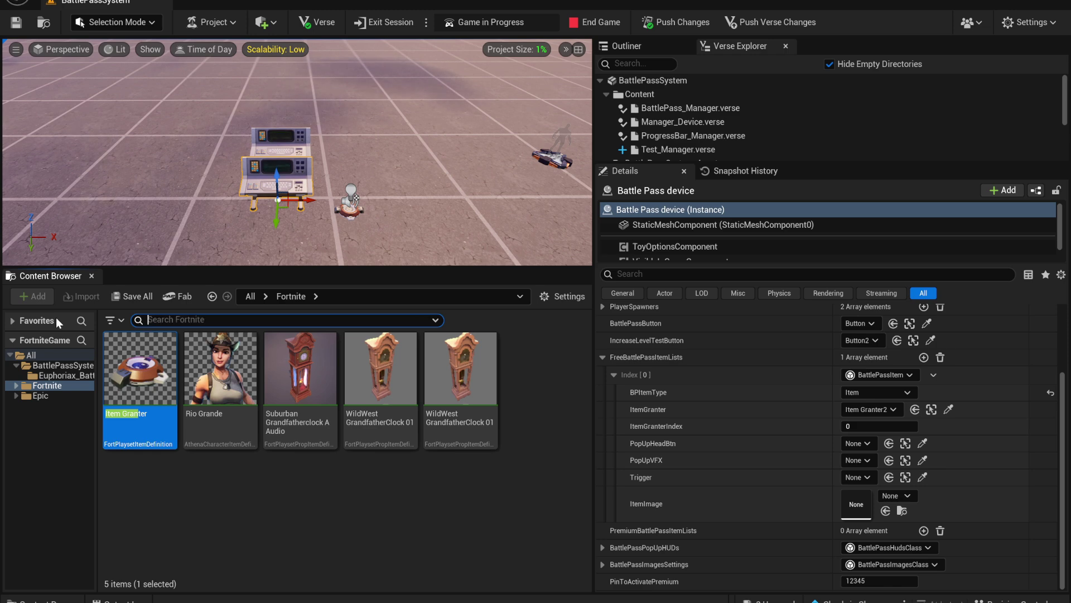
pyautogui.click(58, 374)
pyautogui.scroll(-2, 191, 385)
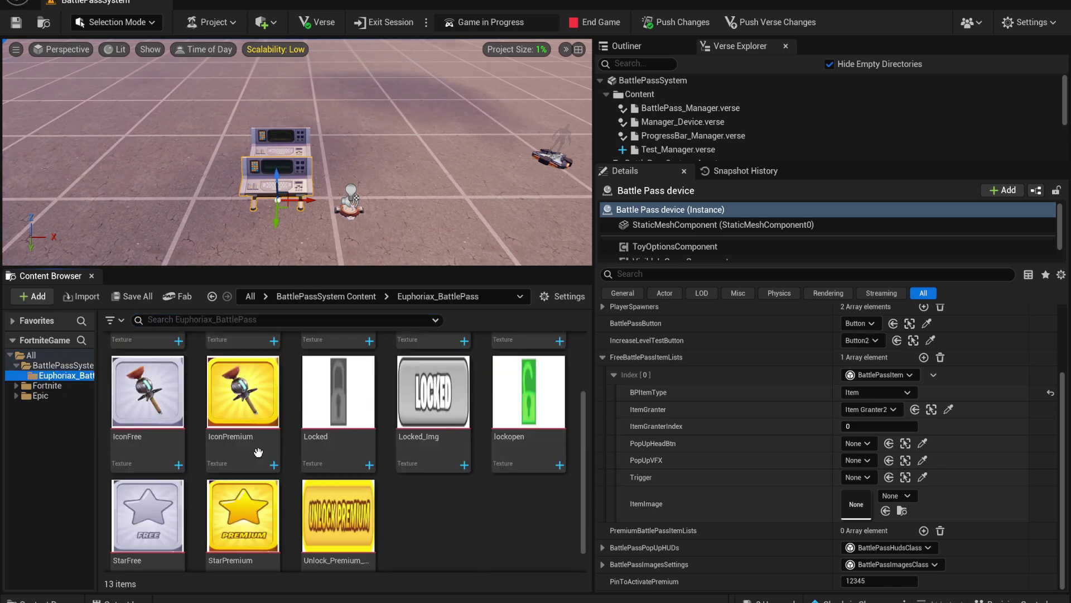
pyautogui.moveTo(151, 396); pyautogui.dragTo(863, 510)
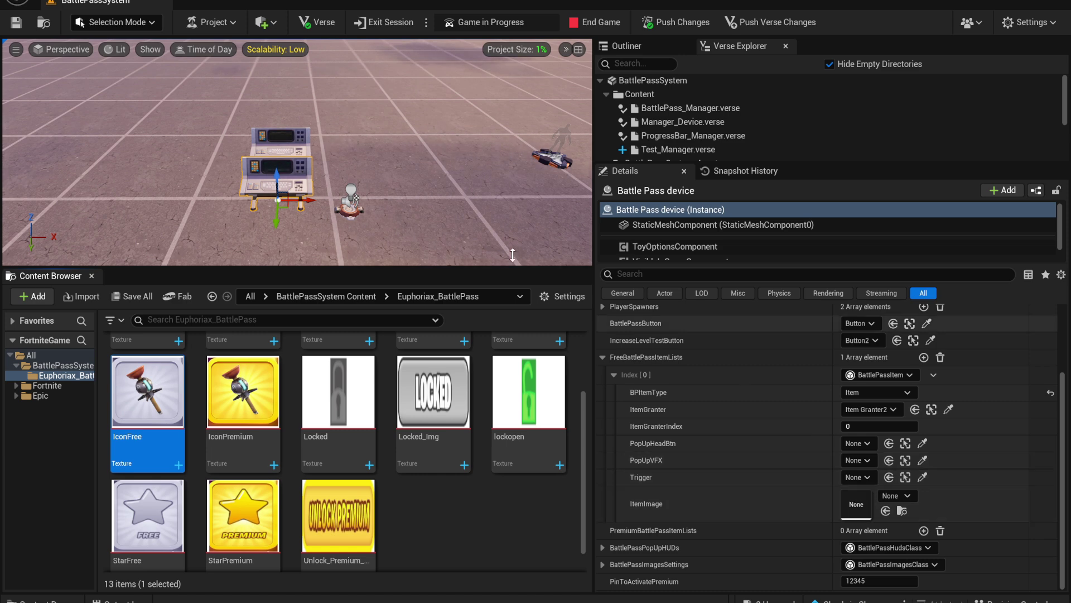
pyautogui.click(279, 169)
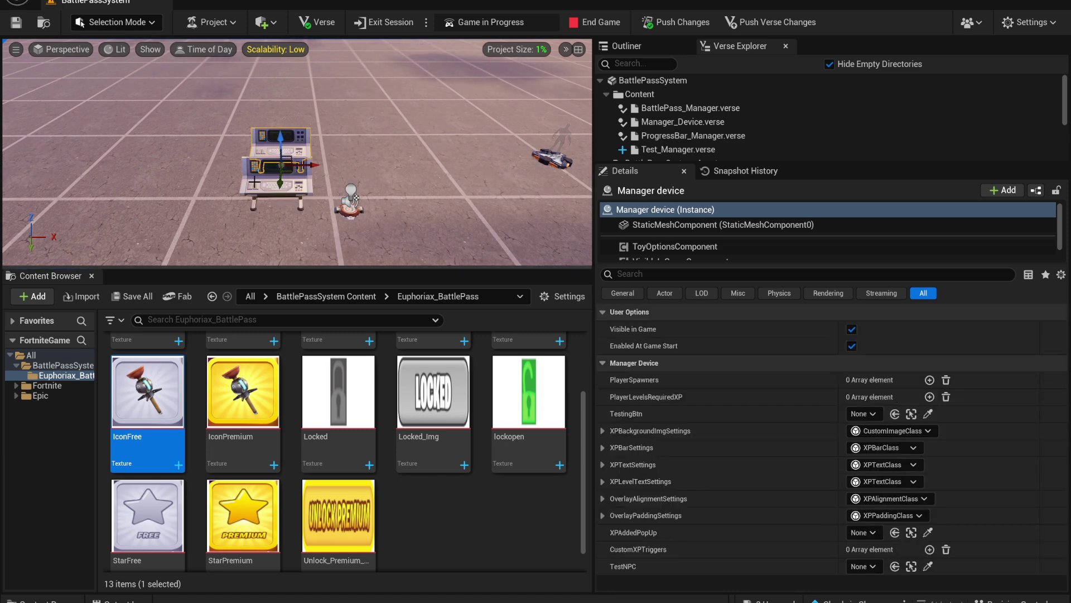
pyautogui.click(270, 183)
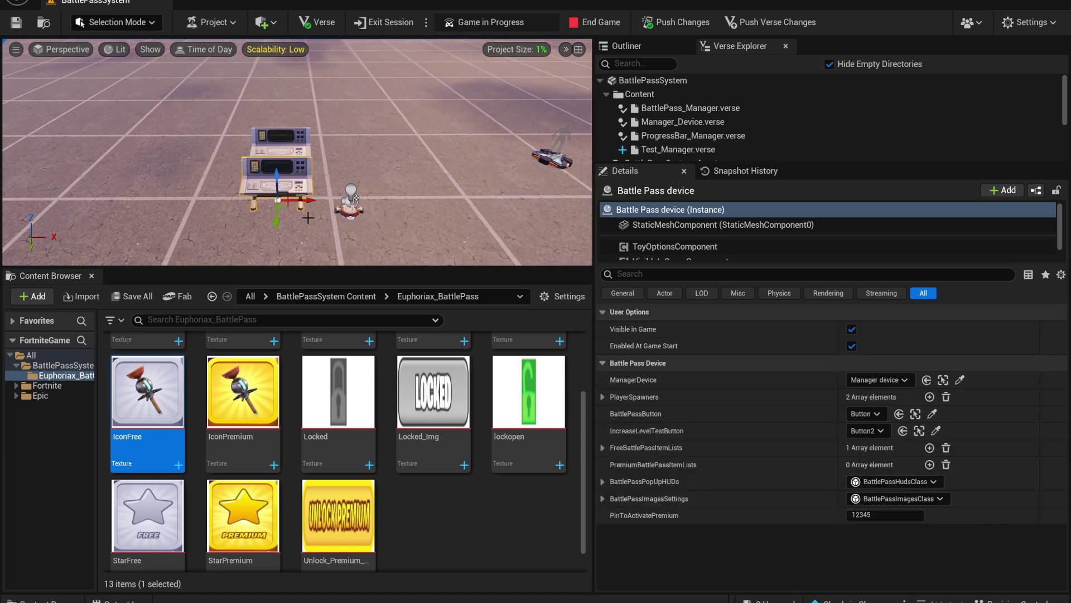
pyautogui.click(602, 447)
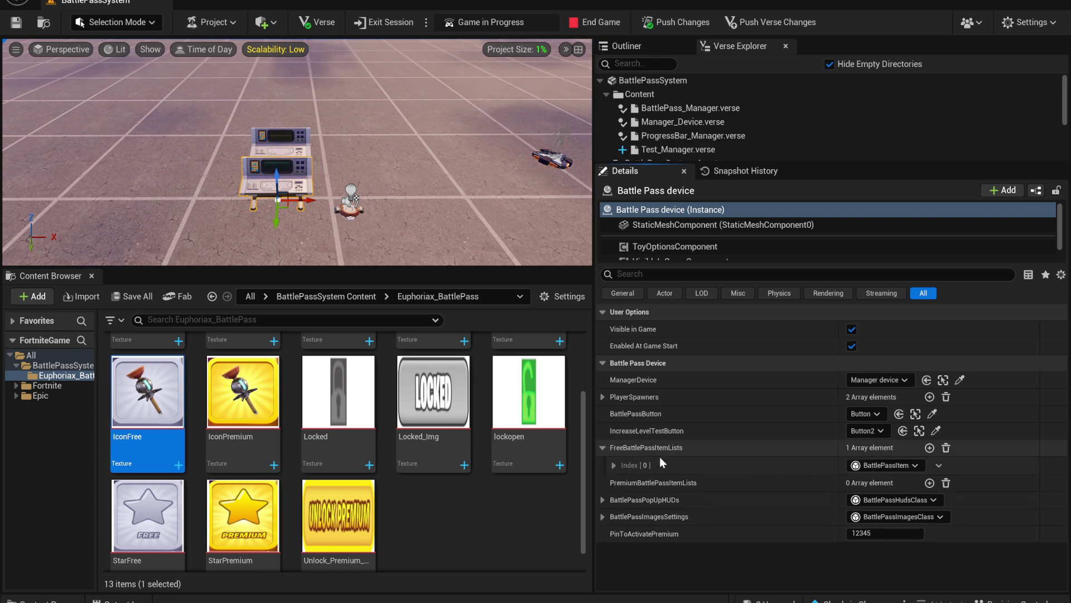
pyautogui.click(613, 464)
pyautogui.scroll(-1, 695, 489)
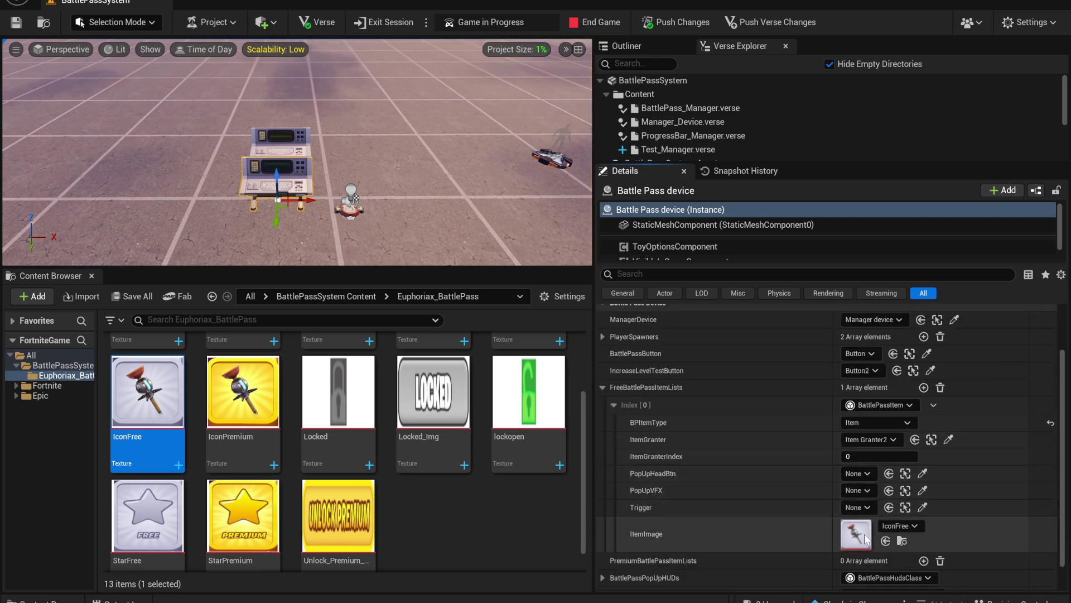
pyautogui.scroll(1, 781, 486)
pyautogui.click(747, 465)
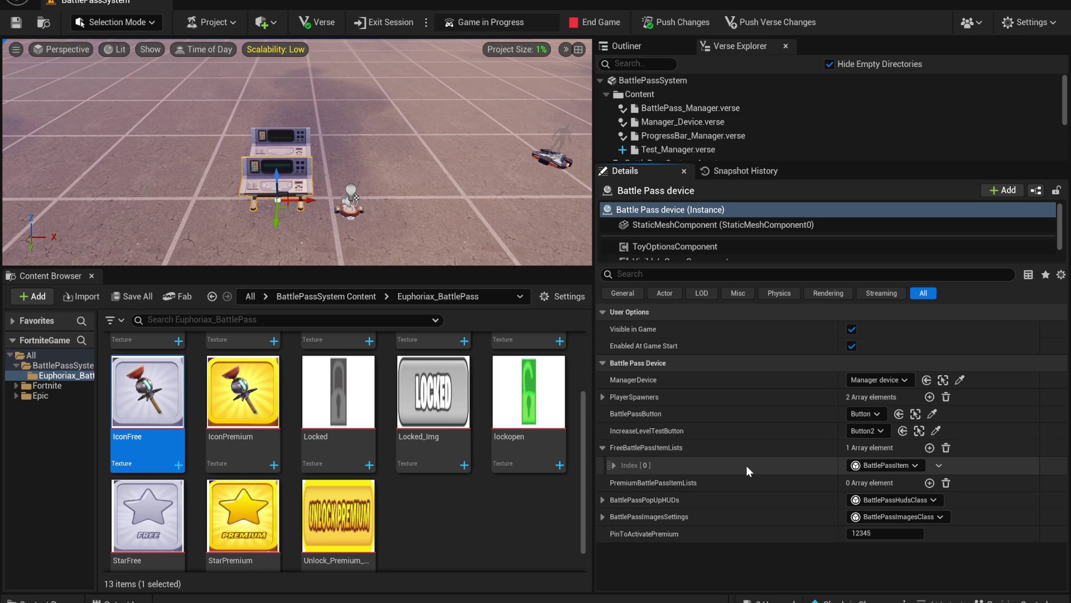
# Add a second free reward of type Trigger linked to the Trigger device, with IconPremium as its image
pyautogui.click(929, 448)
pyautogui.click(614, 484)
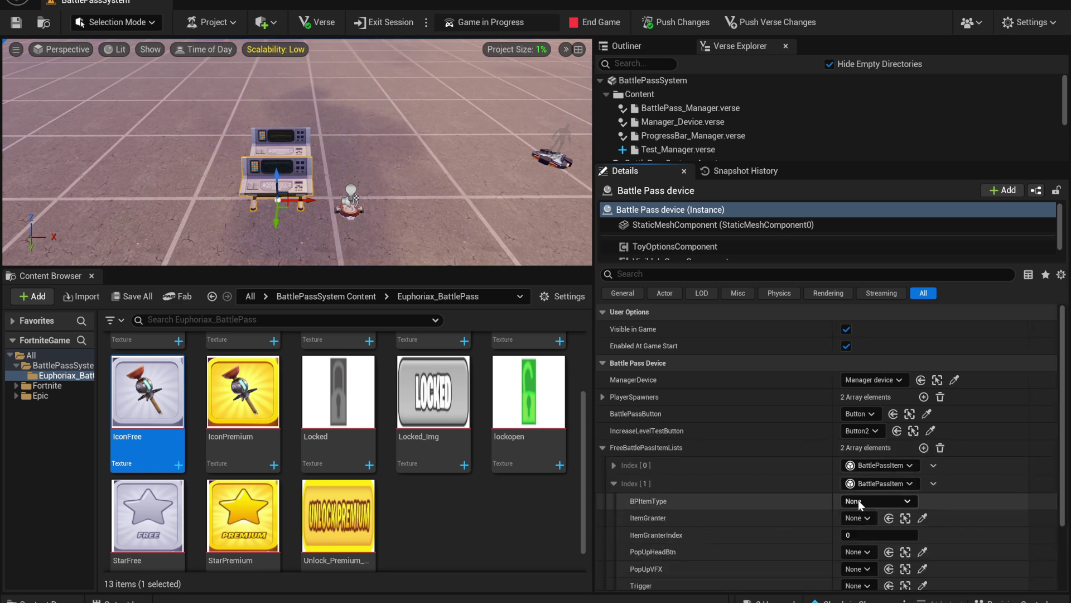
pyautogui.click(858, 500)
pyautogui.click(868, 526)
pyautogui.scroll(-1, 886, 448)
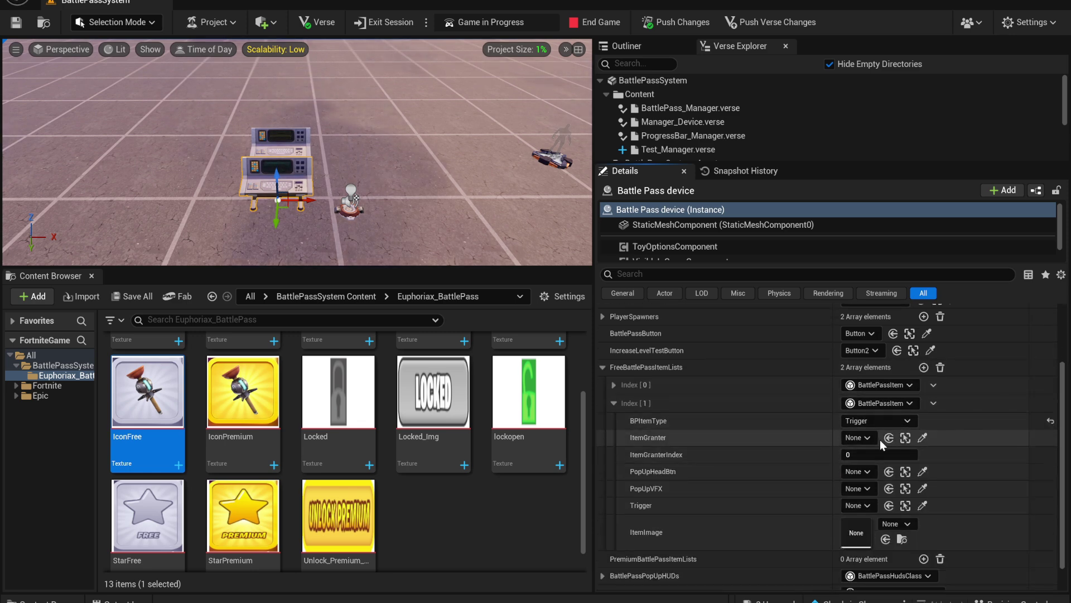
pyautogui.scroll(-1, 879, 439)
pyautogui.click(862, 477)
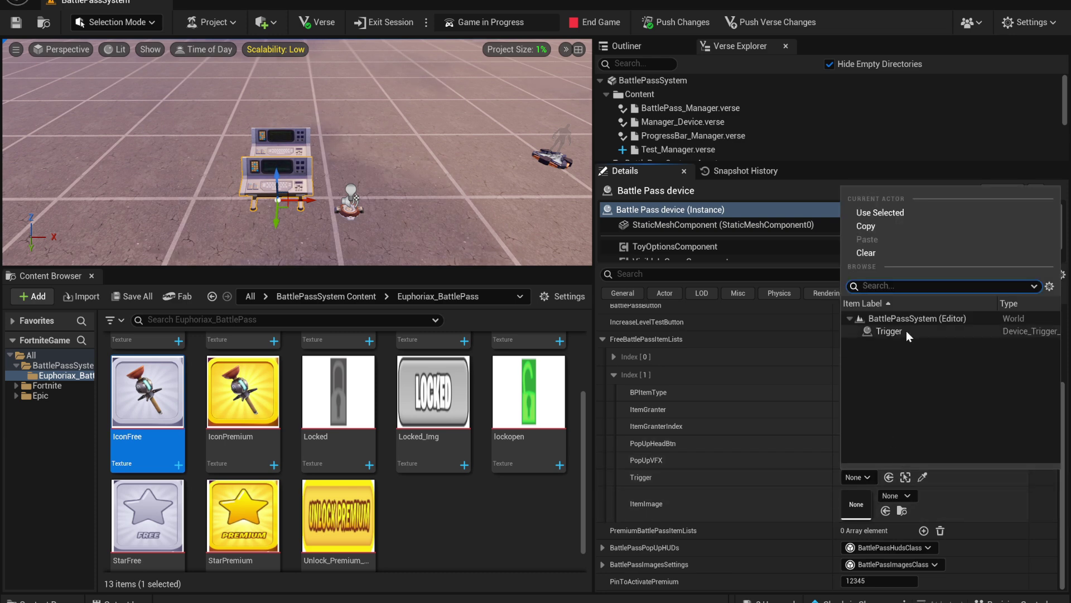
pyautogui.click(904, 331)
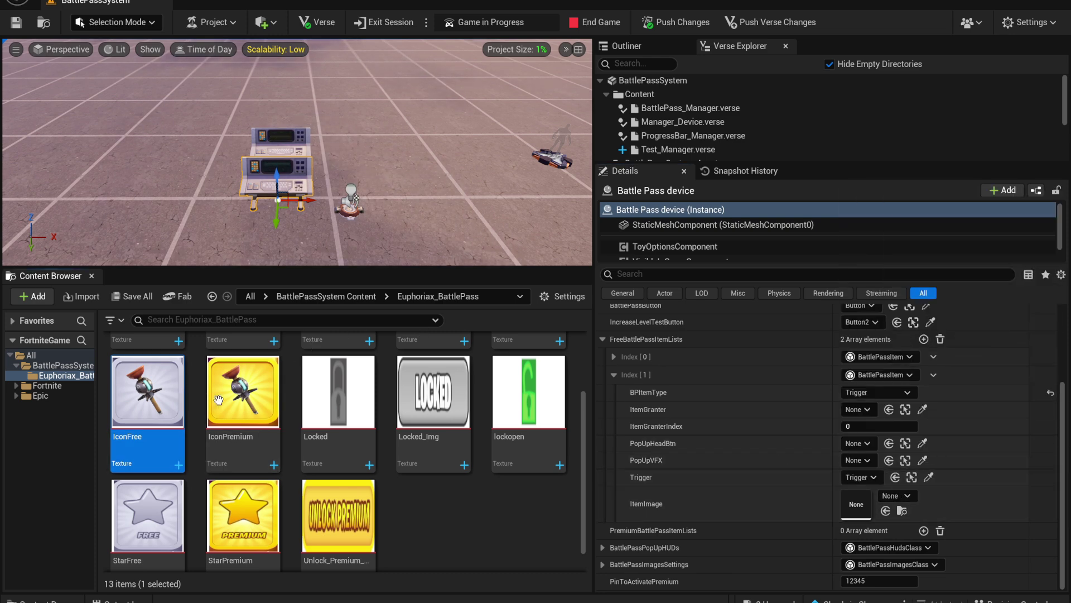
pyautogui.moveTo(218, 400); pyautogui.dragTo(856, 504)
# Add a third free reward entry and set its BPItemType to Head
pyautogui.click(613, 374)
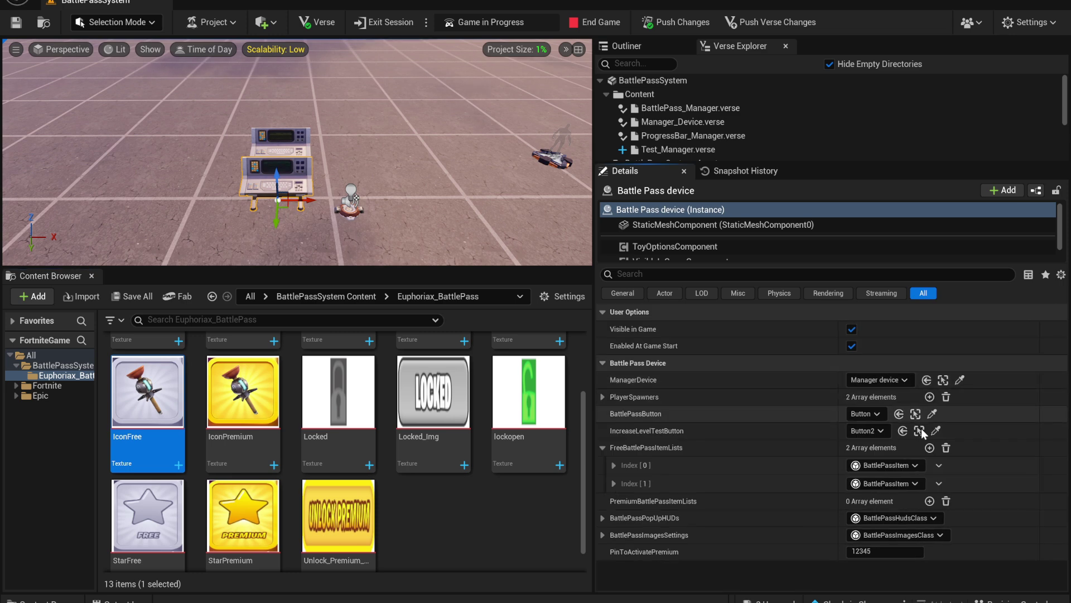
pyautogui.click(929, 448)
pyautogui.click(614, 501)
pyautogui.scroll(-3, 715, 469)
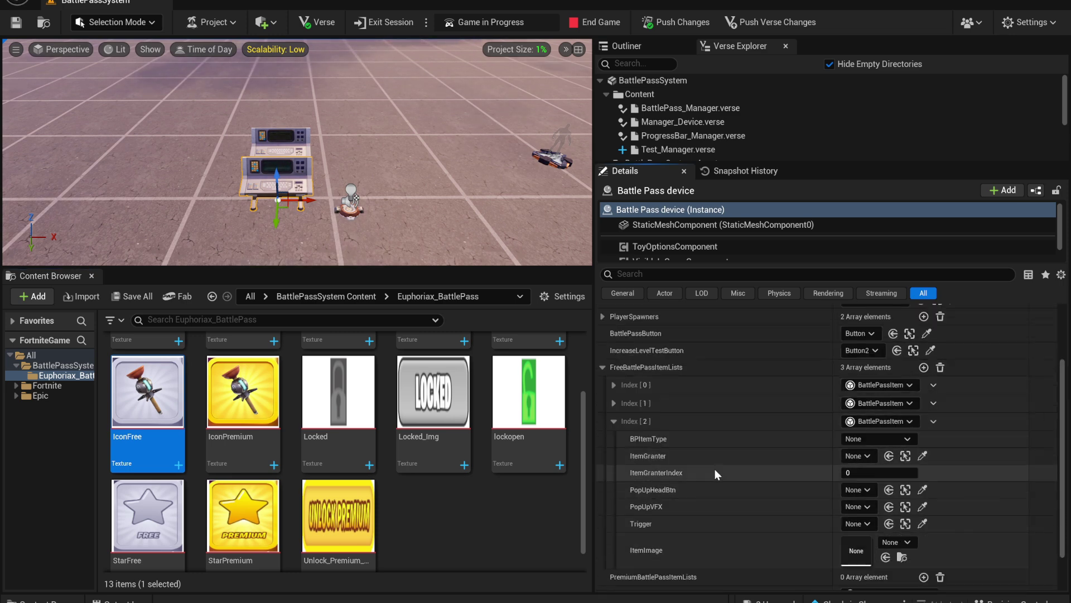
pyautogui.click(872, 442)
pyautogui.click(872, 472)
pyautogui.scroll(-2, 708, 462)
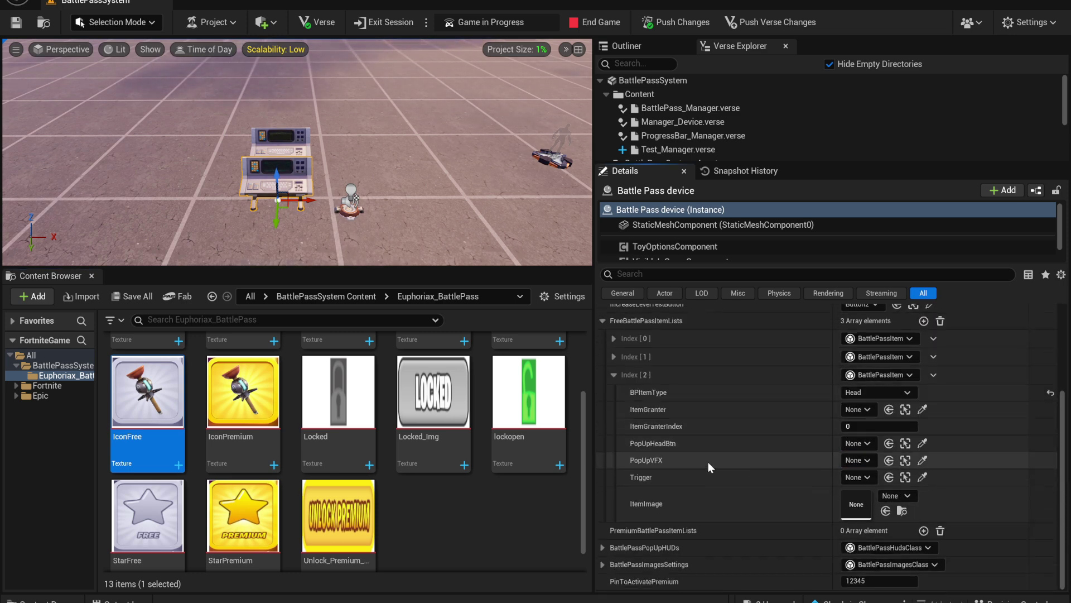
# Place a VFX Powerup and a Button, then set them as the reward's PopUpVFX and PopUpHeadBtn (Button3)
pyautogui.click(46, 385)
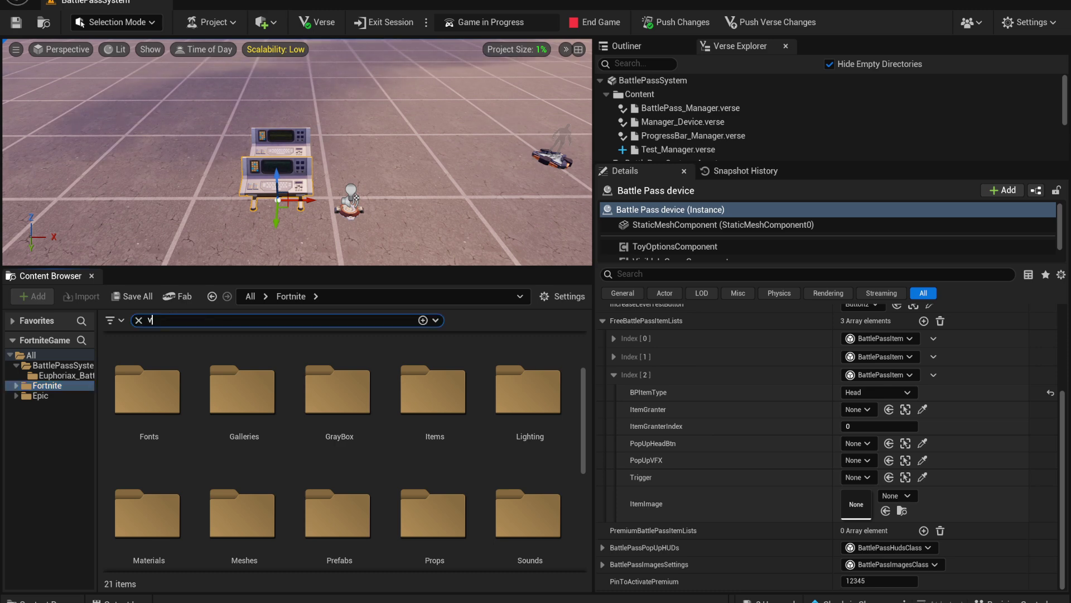
pyautogui.write('vfx pow')
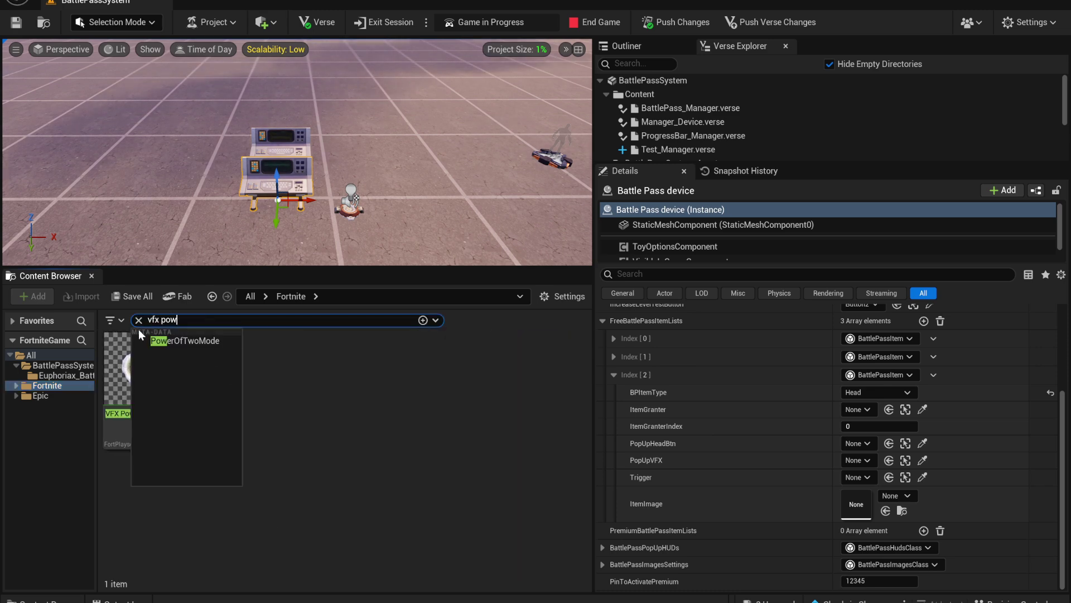
pyautogui.click(141, 363)
pyautogui.moveTo(400, 218); pyautogui.dragTo(402, 218)
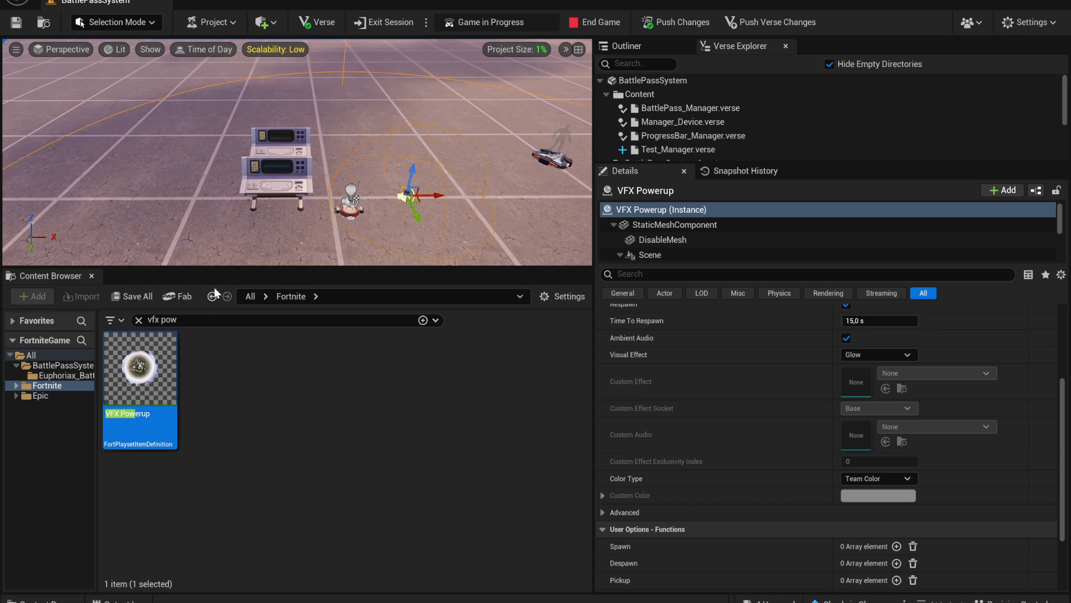
pyautogui.write('button')
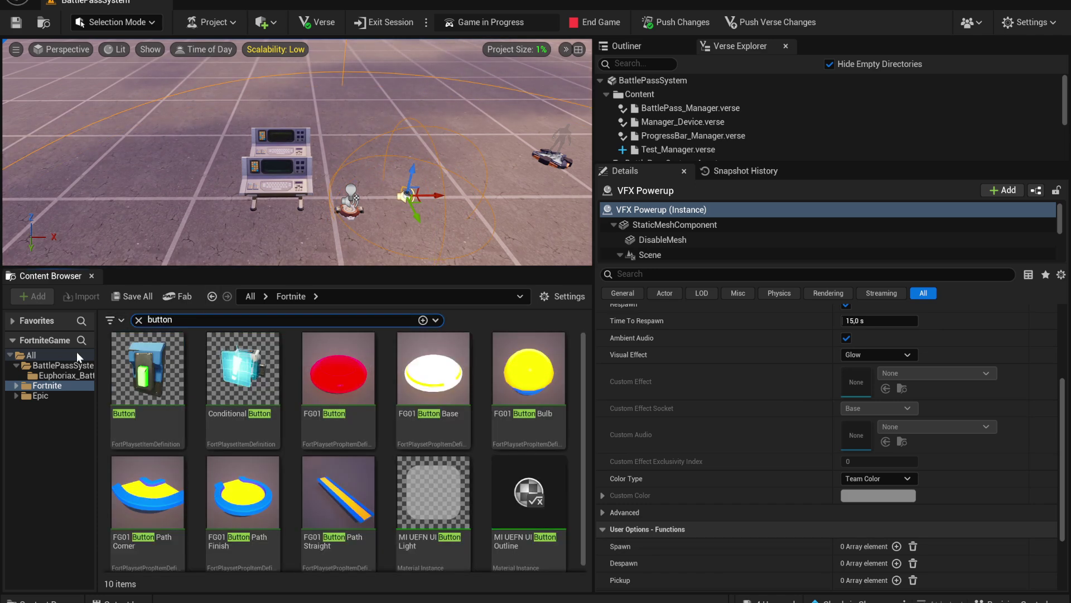
pyautogui.moveTo(148, 371); pyautogui.dragTo(415, 223)
pyautogui.click(276, 167)
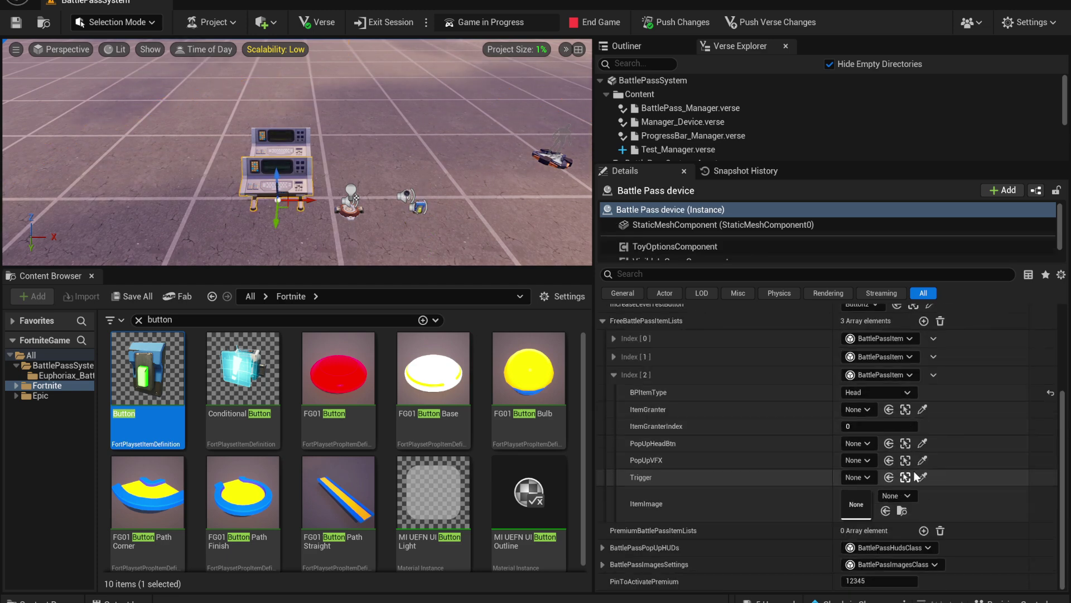
pyautogui.click(922, 443)
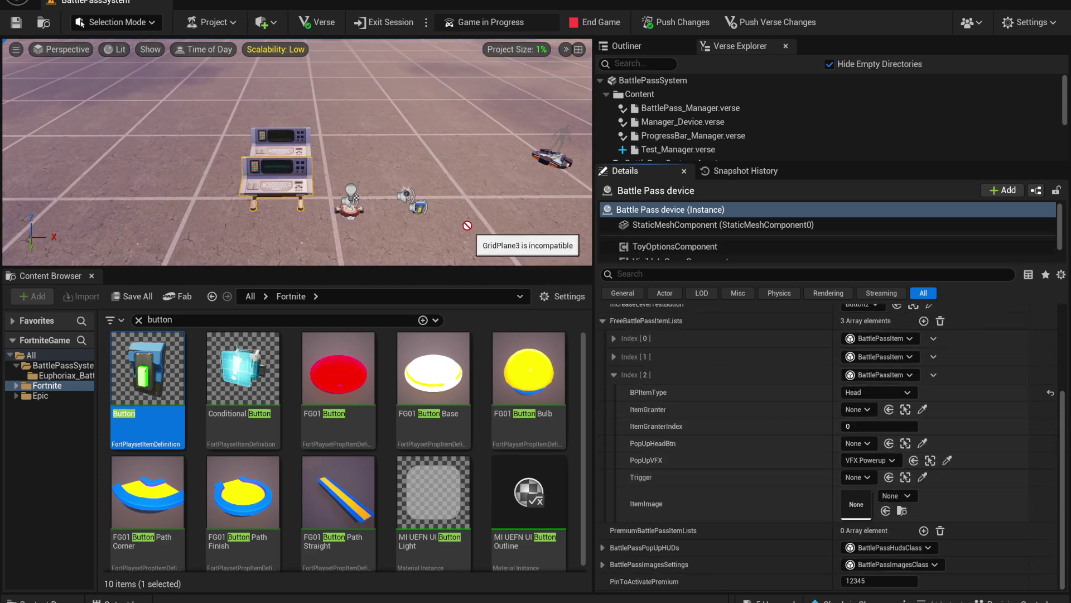
pyautogui.click(426, 200)
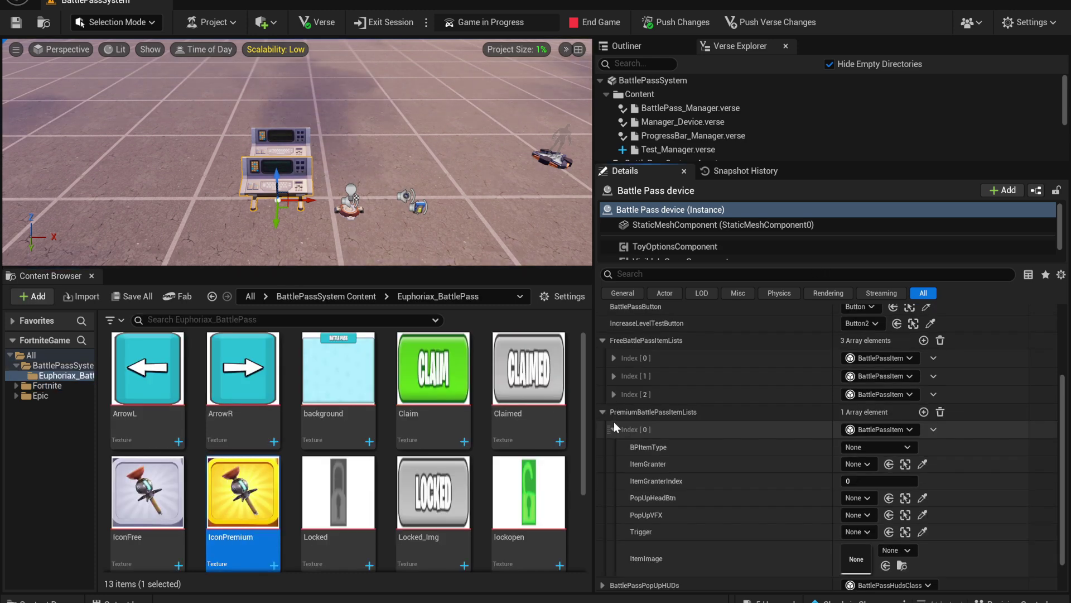
# Collapse the reward lists and drag a HUD Message Device into the level as HUD Message Device4
pyautogui.click(614, 421)
pyautogui.click(603, 512)
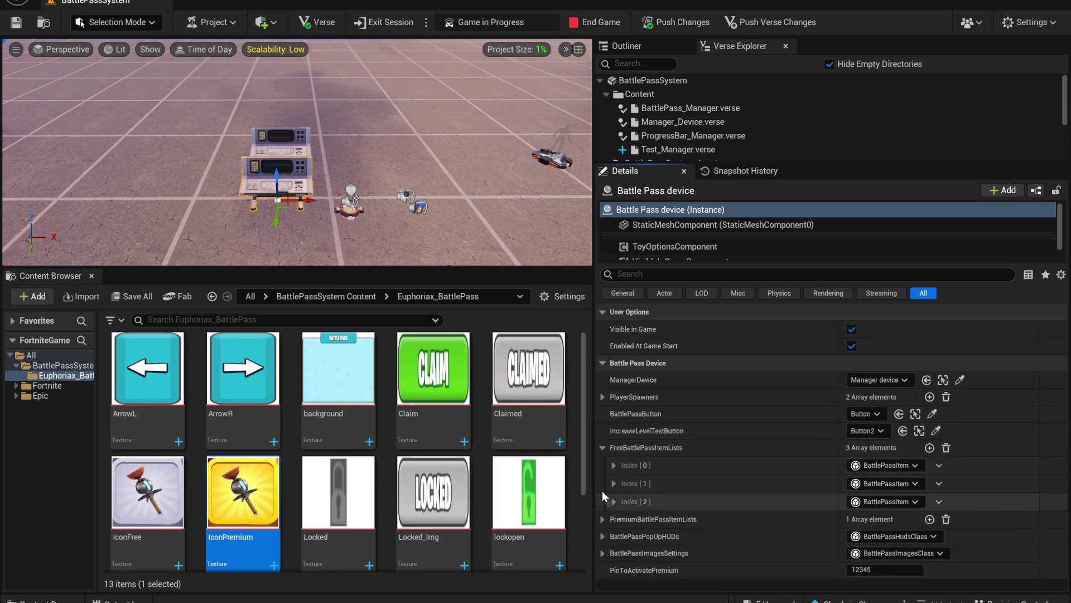
pyautogui.click(601, 442)
pyautogui.click(602, 479)
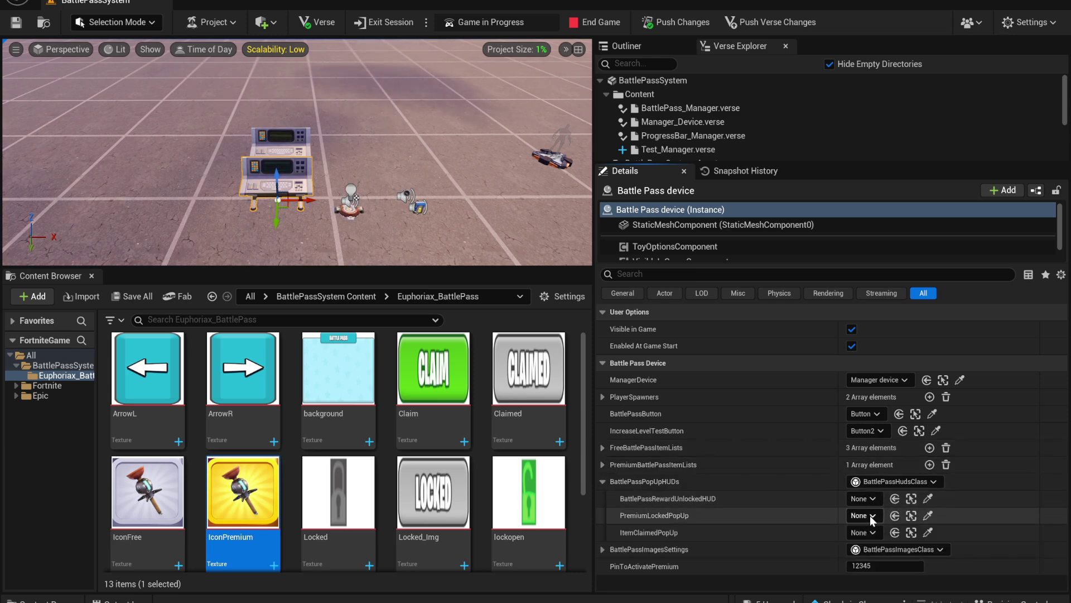
pyautogui.click(56, 365)
pyautogui.click(31, 354)
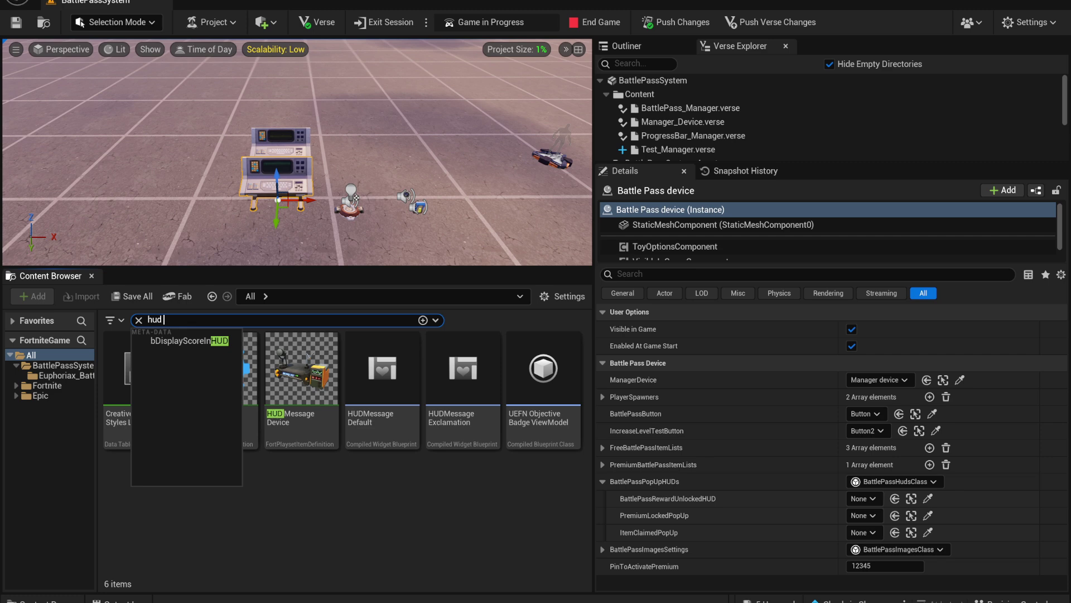
pyautogui.moveTo(210, 365); pyautogui.dragTo(325, 249)
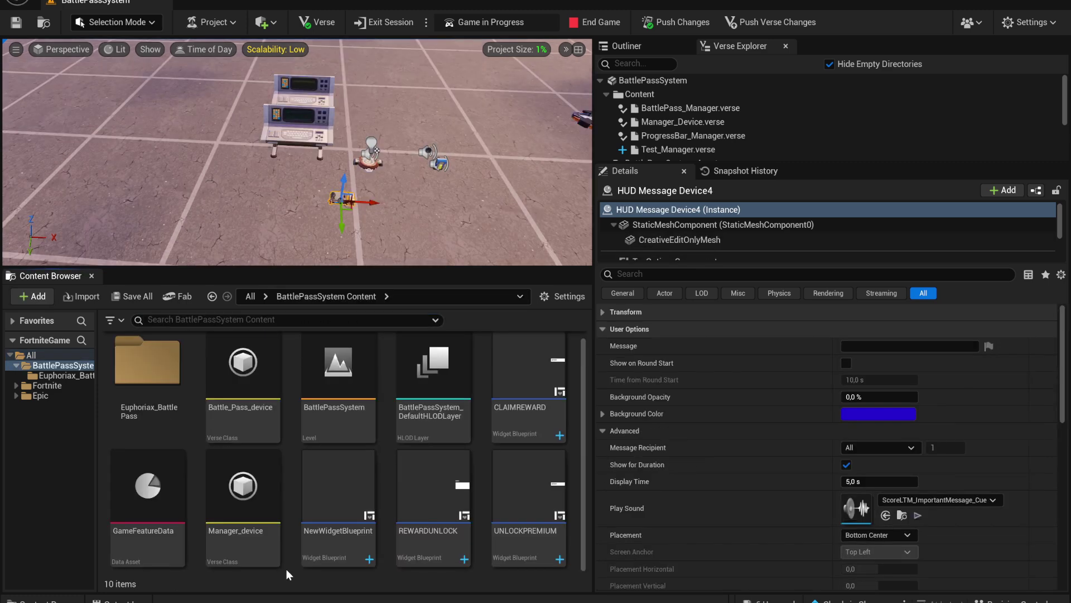
# Create a User Widget blueprint named Test and open it in the widget designer
pyautogui.rightClick(291, 573)
pyautogui.moveTo(356, 546)
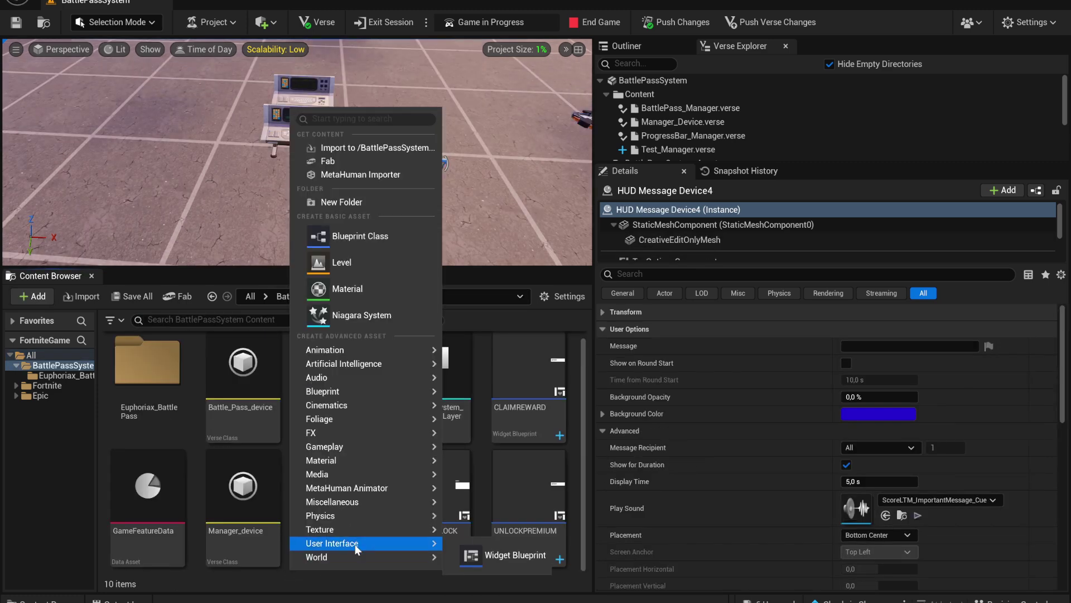
pyautogui.click(480, 551)
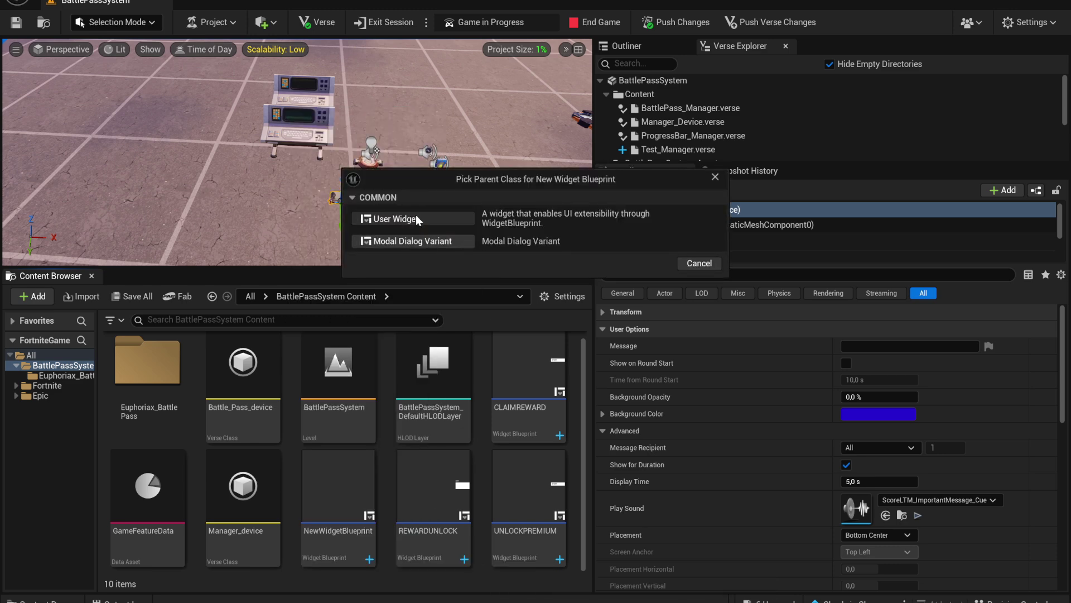
pyautogui.click(416, 218)
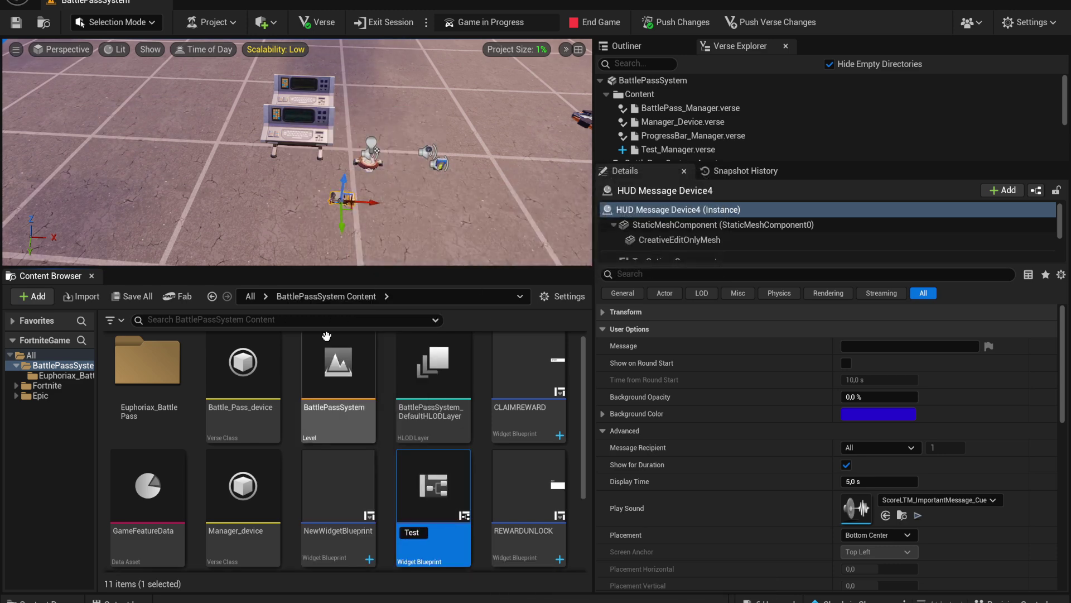
pyautogui.press('Return')
pyautogui.doubleClick(530, 382)
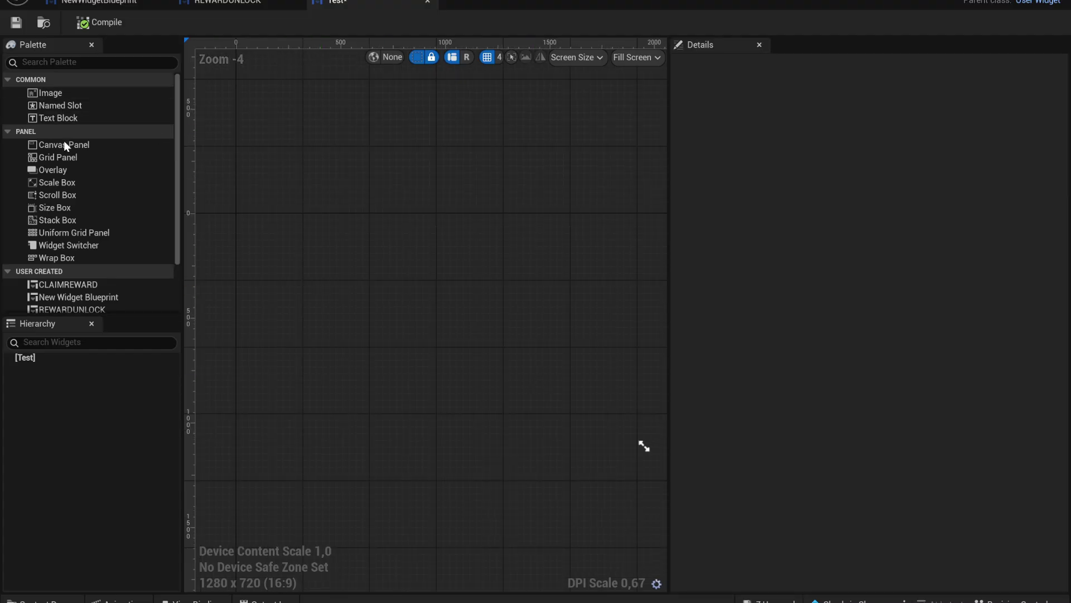
# Add a Canvas Panel, a white image box and a Text Block, then remove the extra image
pyautogui.moveTo(65, 145); pyautogui.dragTo(390, 310)
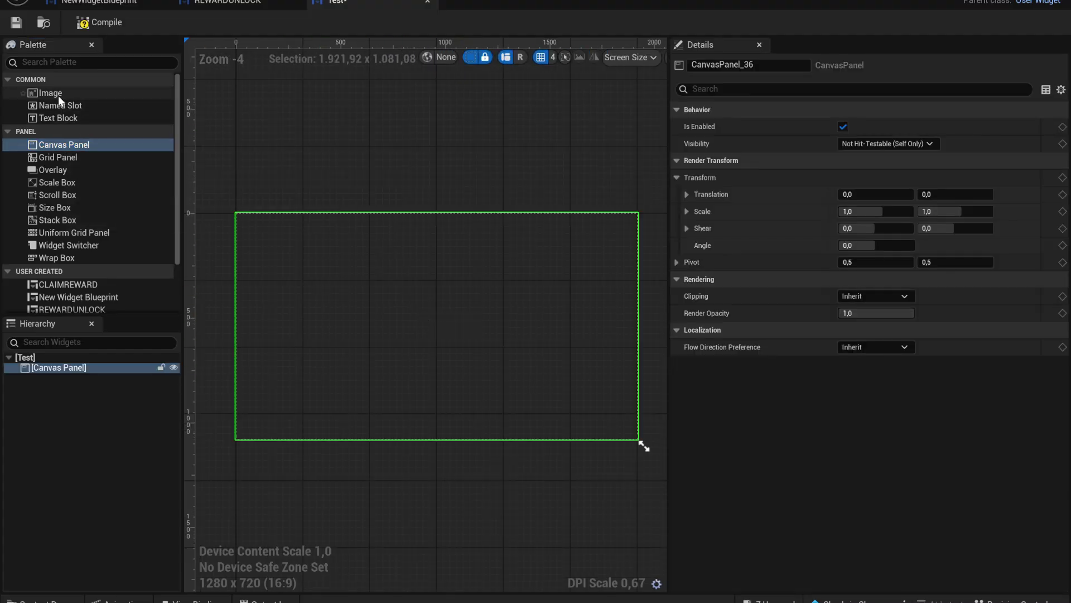
pyautogui.moveTo(50, 92); pyautogui.dragTo(333, 327)
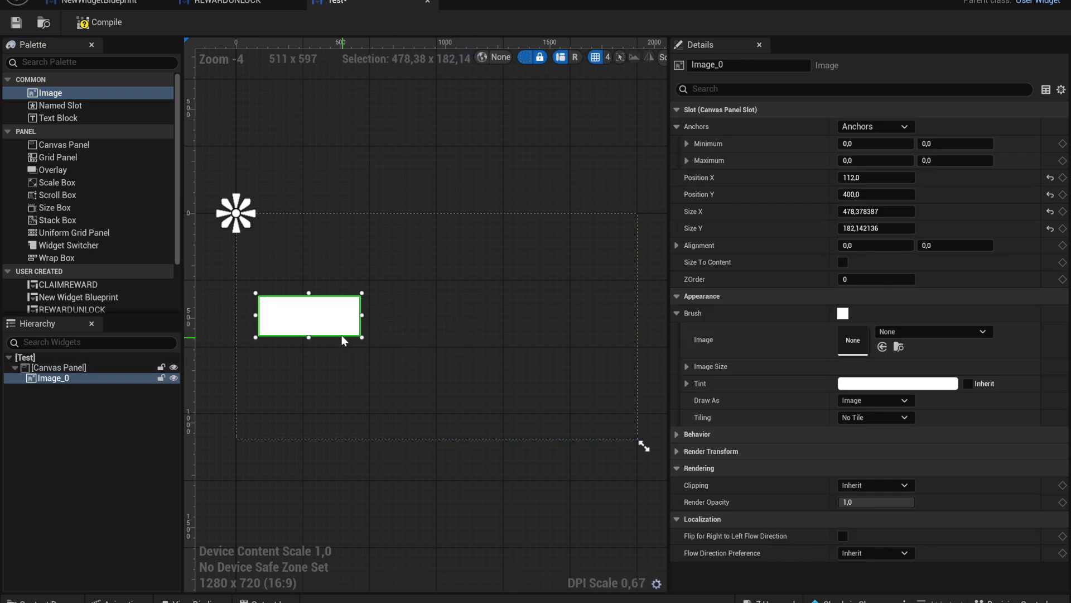
pyautogui.moveTo(58, 118); pyautogui.dragTo(251, 271)
pyautogui.moveTo(50, 93); pyautogui.dragTo(525, 288)
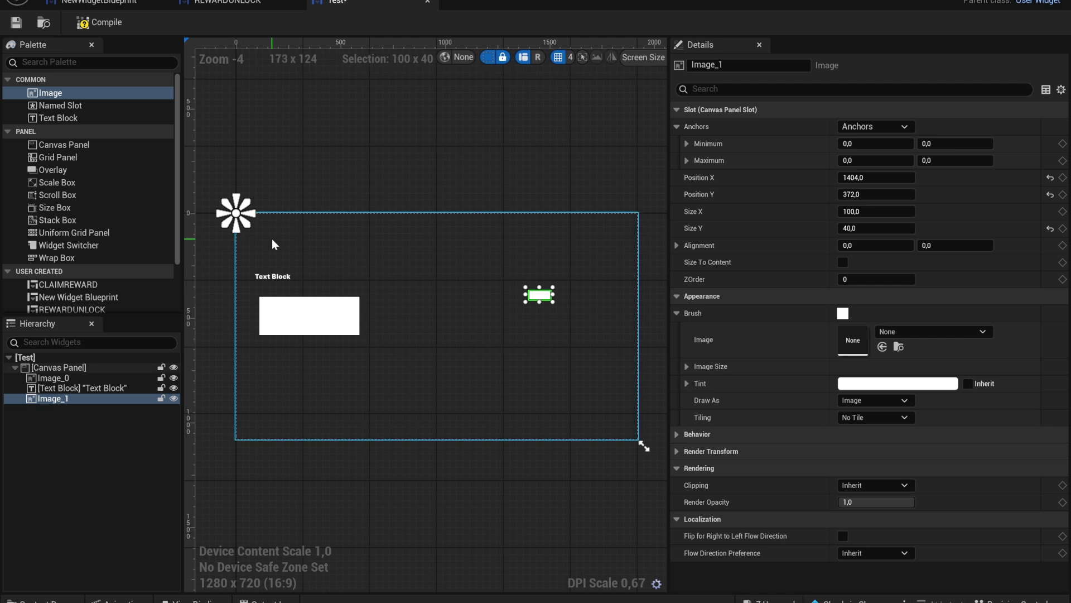
pyautogui.click(433, 320)
pyautogui.moveTo(311, 304); pyautogui.dragTo(398, 332)
pyautogui.scroll(2, 311, 304)
pyautogui.scroll(-7, 373, 326)
pyautogui.moveTo(465, 326); pyautogui.dragTo(375, 329, button='right')
pyautogui.scroll(5, 375, 329)
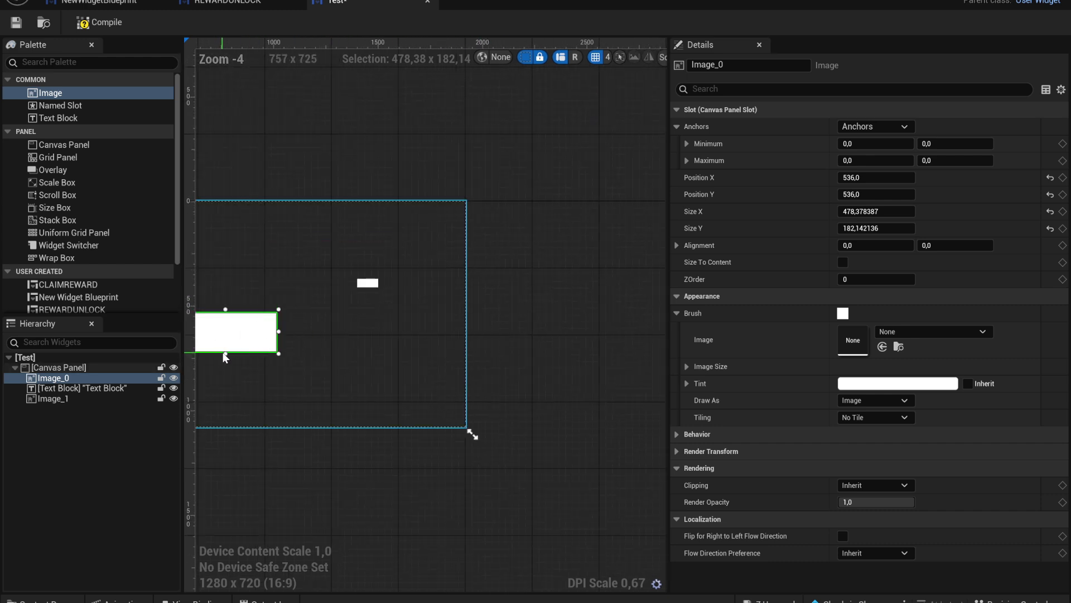
pyautogui.moveTo(225, 353); pyautogui.dragTo(381, 297)
pyautogui.click(368, 282)
pyautogui.press('Delete')
# Give the Text Block an orange-yellow colour and place it inside the white box
pyautogui.moveTo(142, 287); pyautogui.dragTo(280, 299, button='right')
pyautogui.click(240, 275)
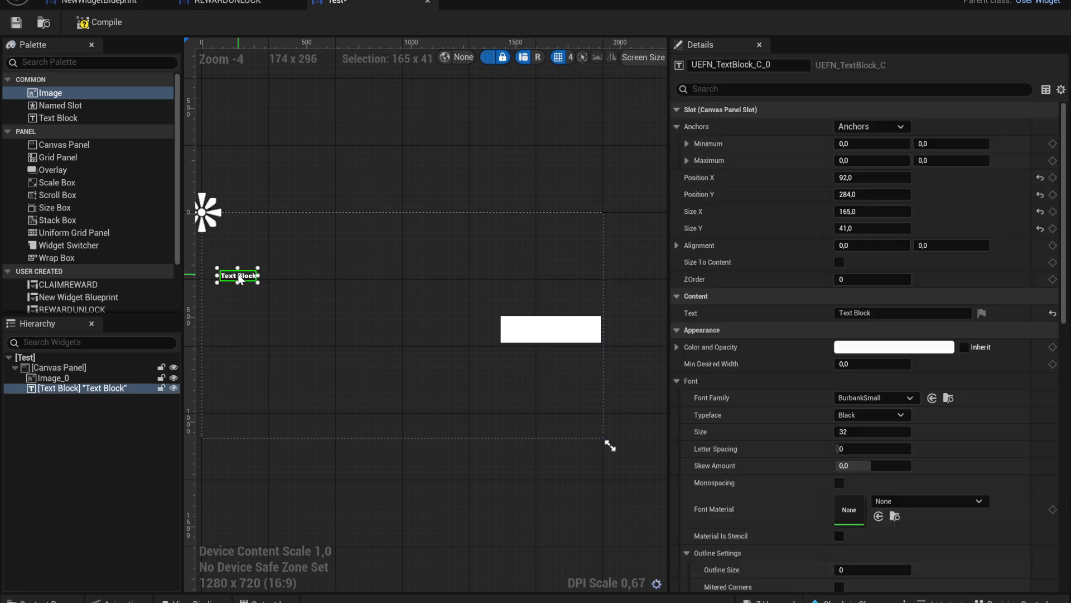
pyautogui.moveTo(240, 279); pyautogui.dragTo(490, 285)
pyautogui.click(894, 347)
pyautogui.click(701, 417)
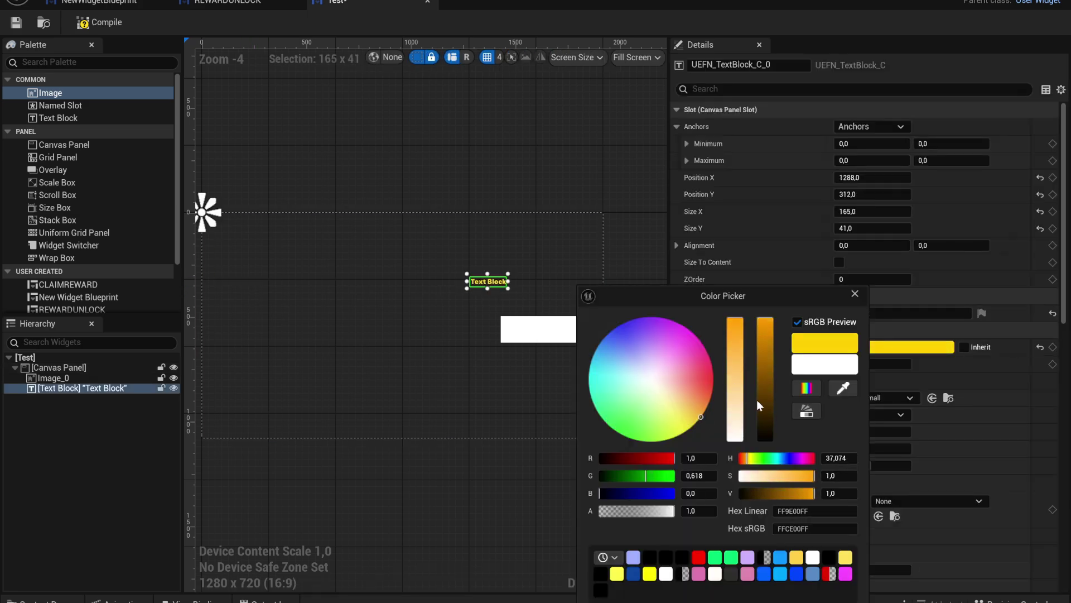
pyautogui.click(448, 387)
pyautogui.click(491, 283)
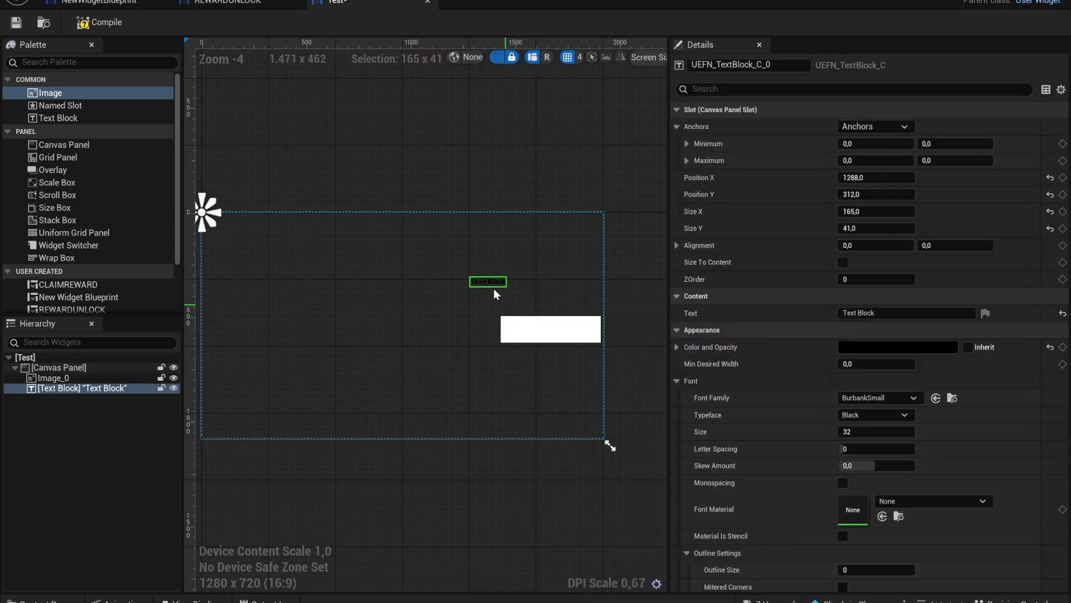
pyautogui.click(493, 286)
pyautogui.click(495, 284)
pyautogui.click(498, 284)
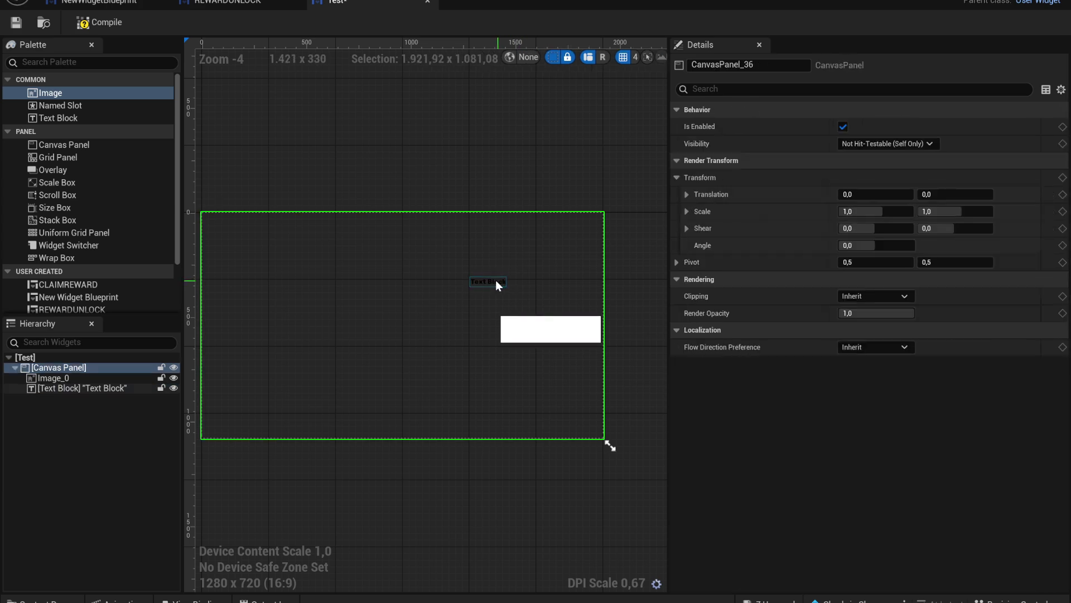
pyautogui.moveTo(499, 285); pyautogui.dragTo(526, 329)
pyautogui.moveTo(687, 294); pyautogui.dragTo(692, 292)
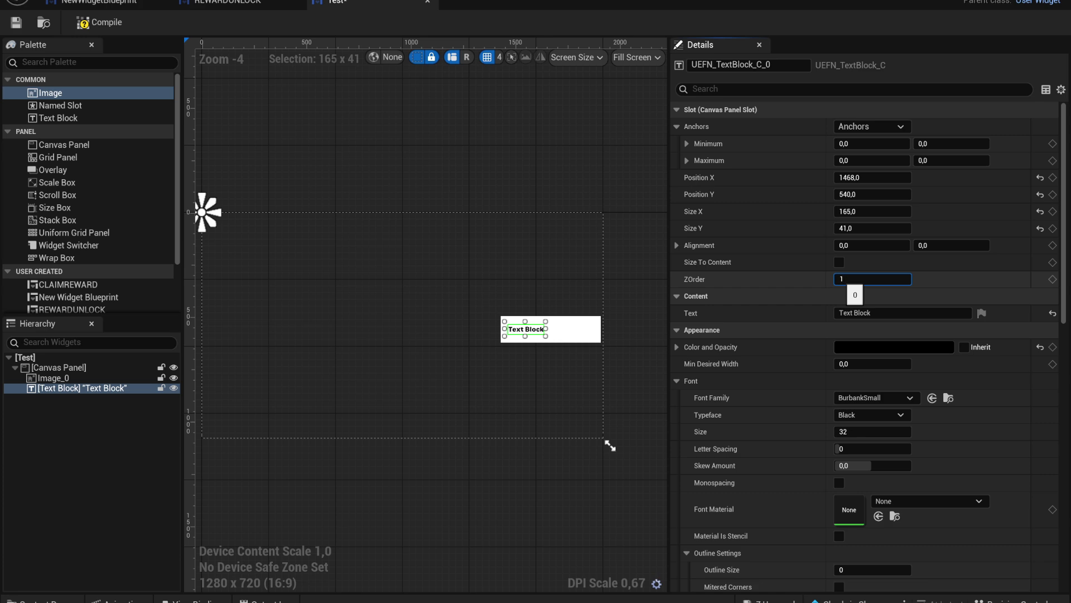
# Anchor both the white image and the Text Block to middle-right
pyautogui.click(577, 341)
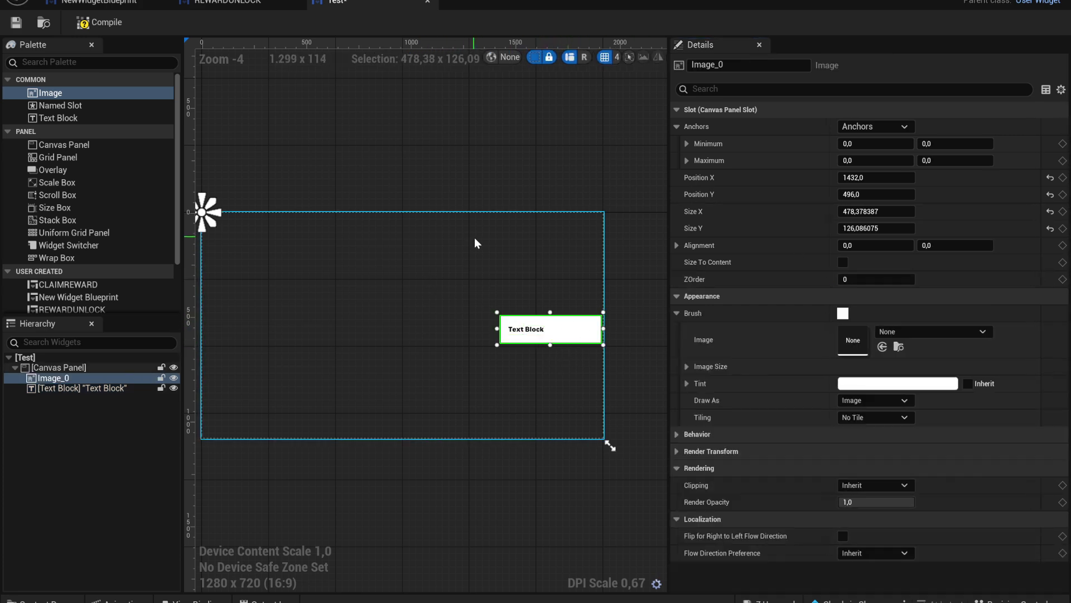
pyautogui.keyDown('ctrl'); pyautogui.click(524, 329); pyautogui.keyUp('ctrl')
pyautogui.click(874, 126)
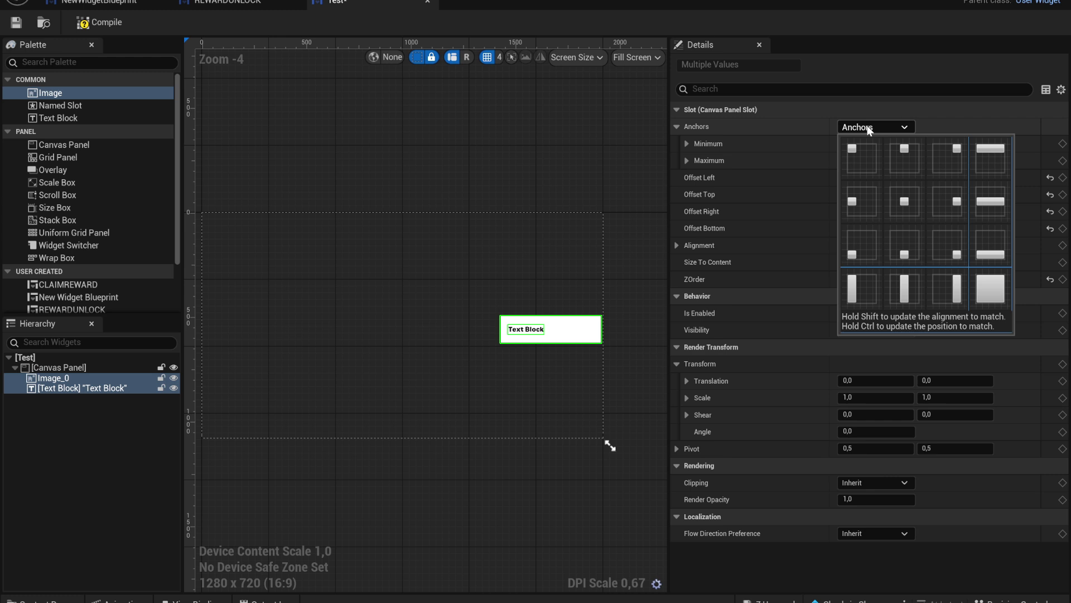
pyautogui.click(947, 202)
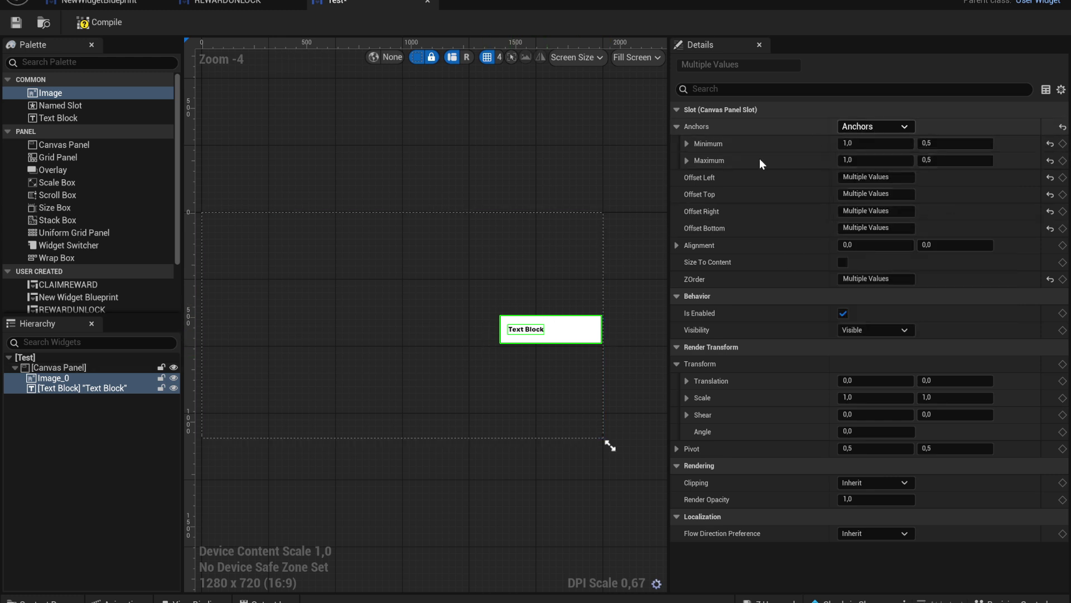
pyautogui.click(476, 265)
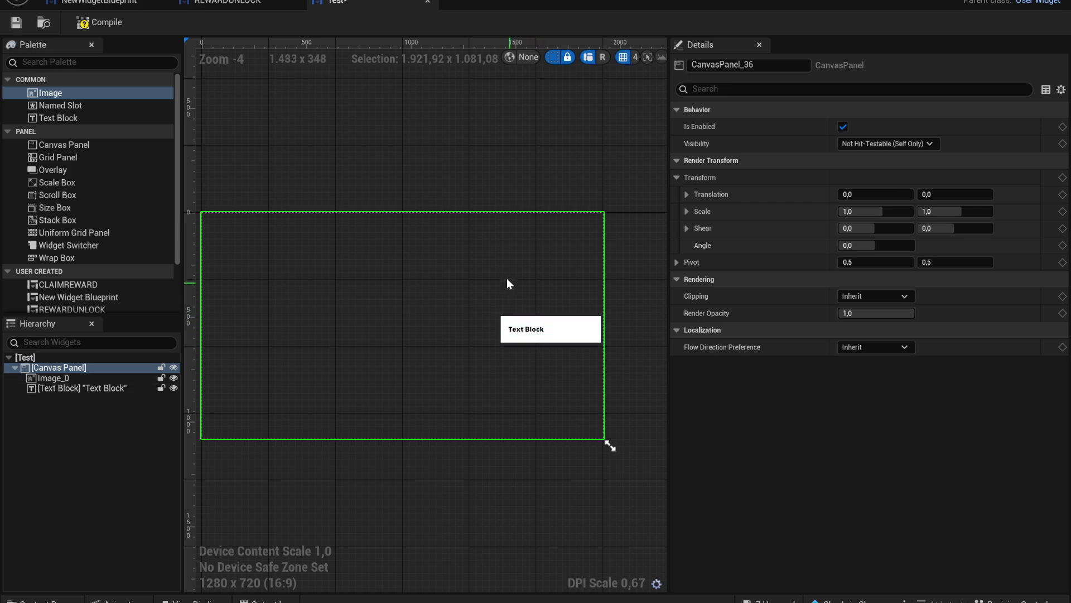
pyautogui.click(548, 333)
pyautogui.click(560, 366)
# Show the HUD message only to the triggering player for 1,5 seconds
pyautogui.click(1037, 2)
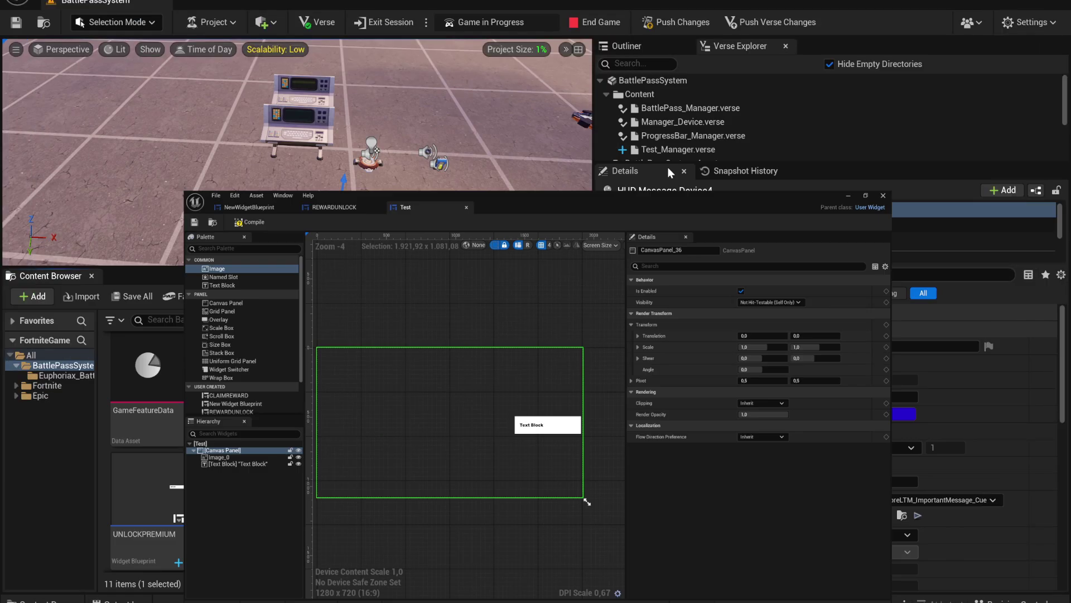
pyautogui.scroll(1, 535, 363)
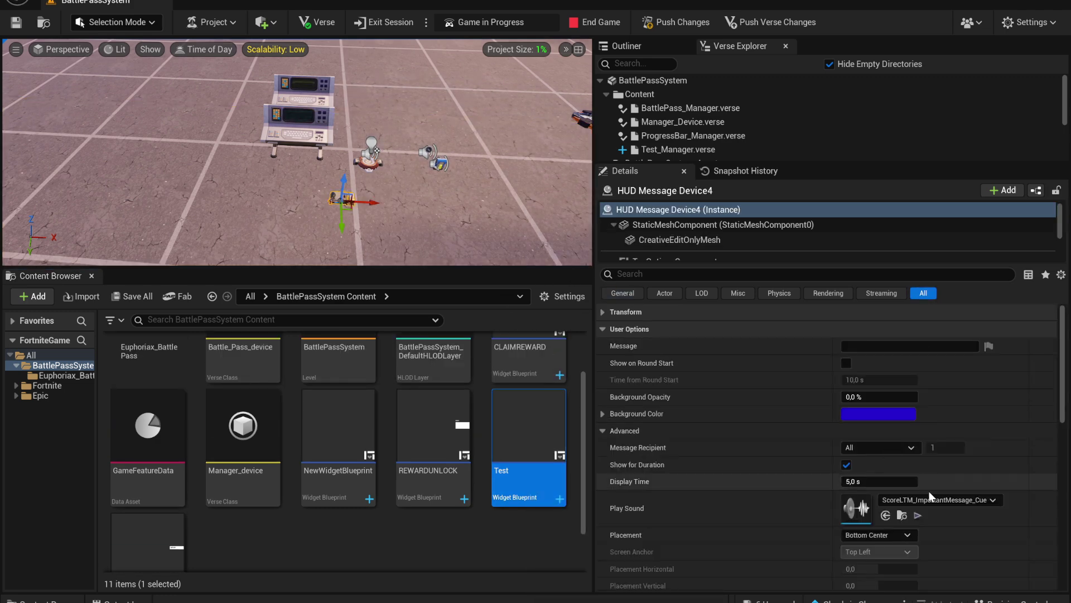
pyautogui.click(887, 449)
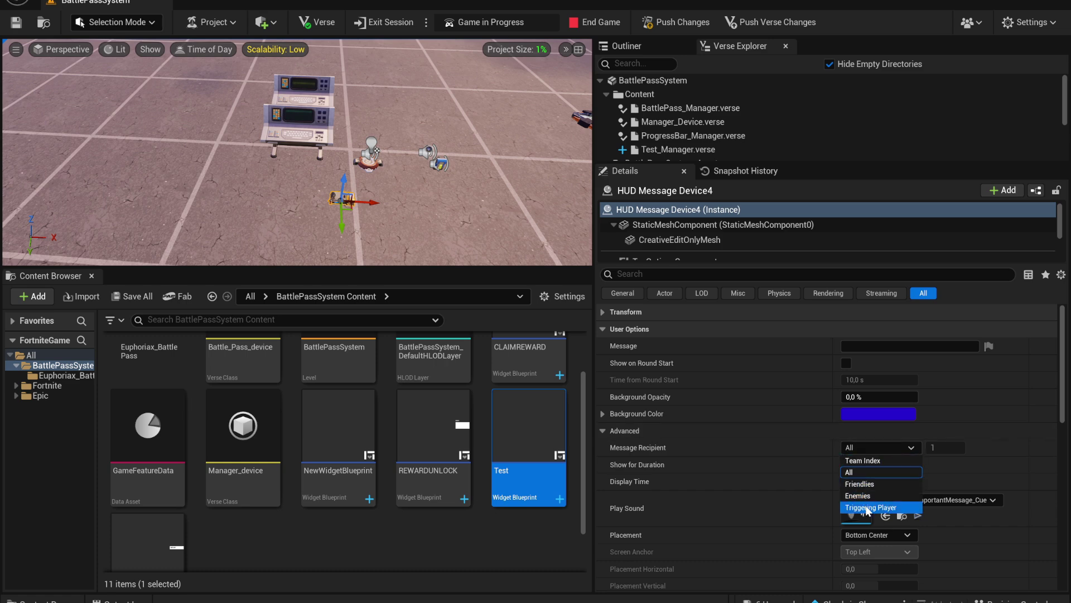
pyautogui.click(860, 474)
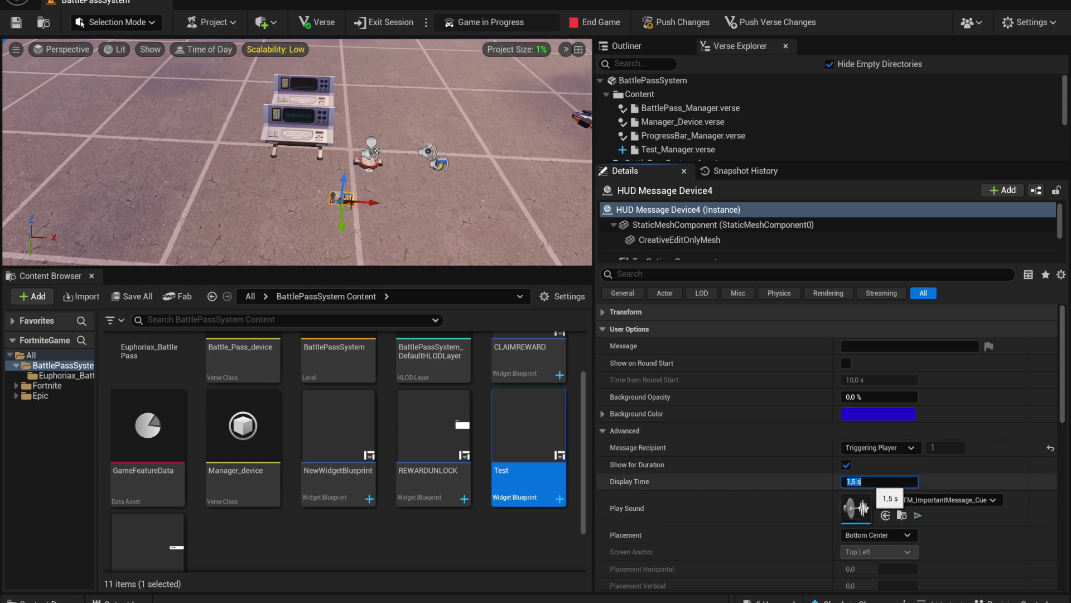
pyautogui.press('Return')
# Set the message placement to Custom with a Center Right screen anchor
pyautogui.moveTo(1061, 368); pyautogui.dragTo(1061, 406)
pyautogui.click(885, 418)
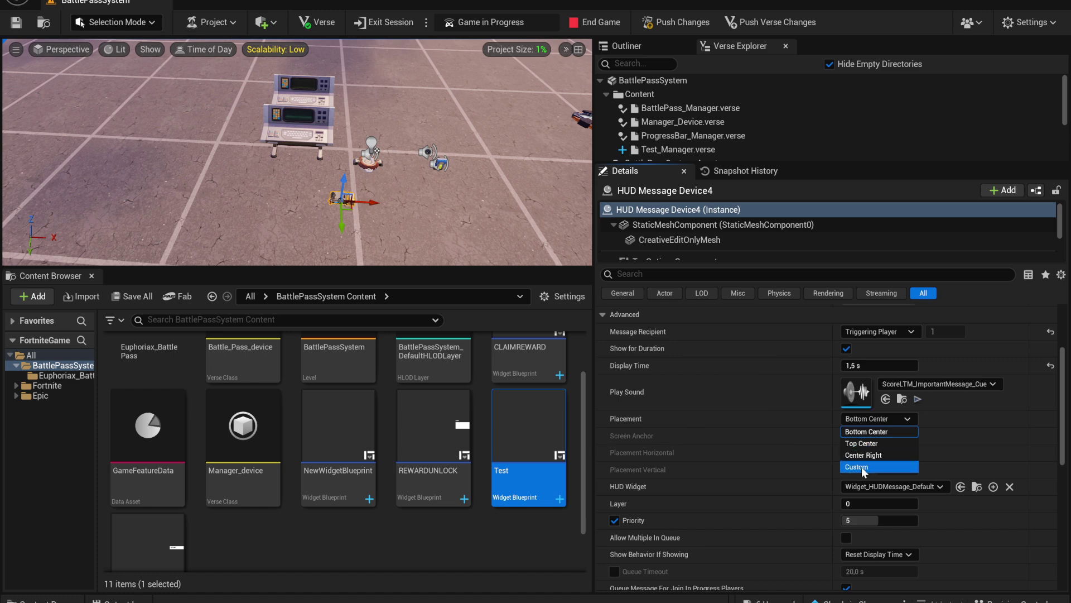
pyautogui.click(862, 466)
pyautogui.click(871, 436)
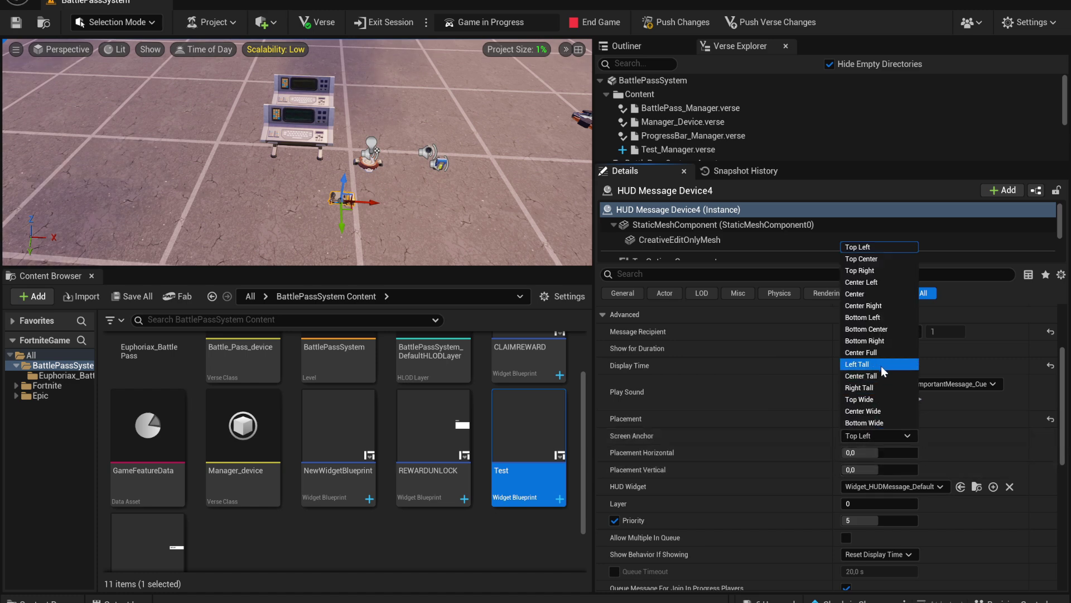
pyautogui.click(877, 306)
pyautogui.scroll(-2, 1066, 429)
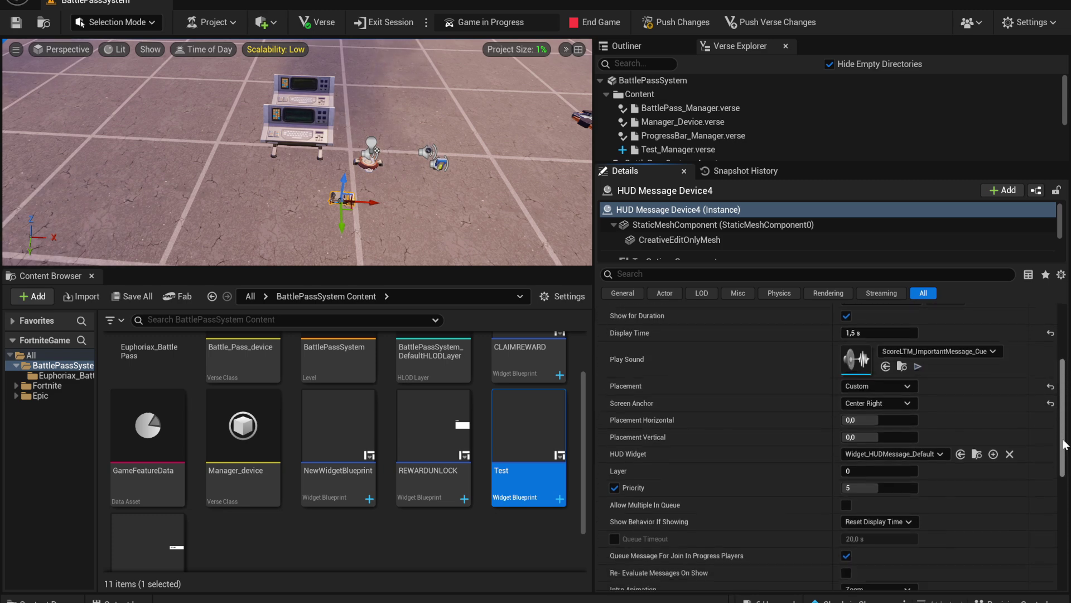
# Turn off message priority on the HUD Message Device
pyautogui.moveTo(535, 441); pyautogui.dragTo(852, 444)
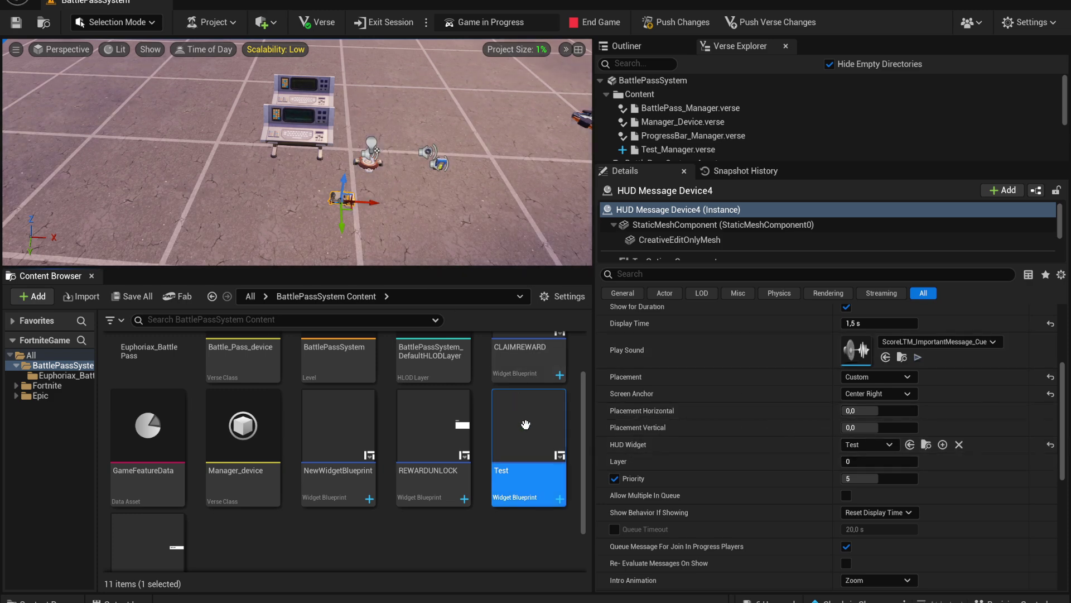
pyautogui.click(615, 478)
pyautogui.scroll(-1, 765, 464)
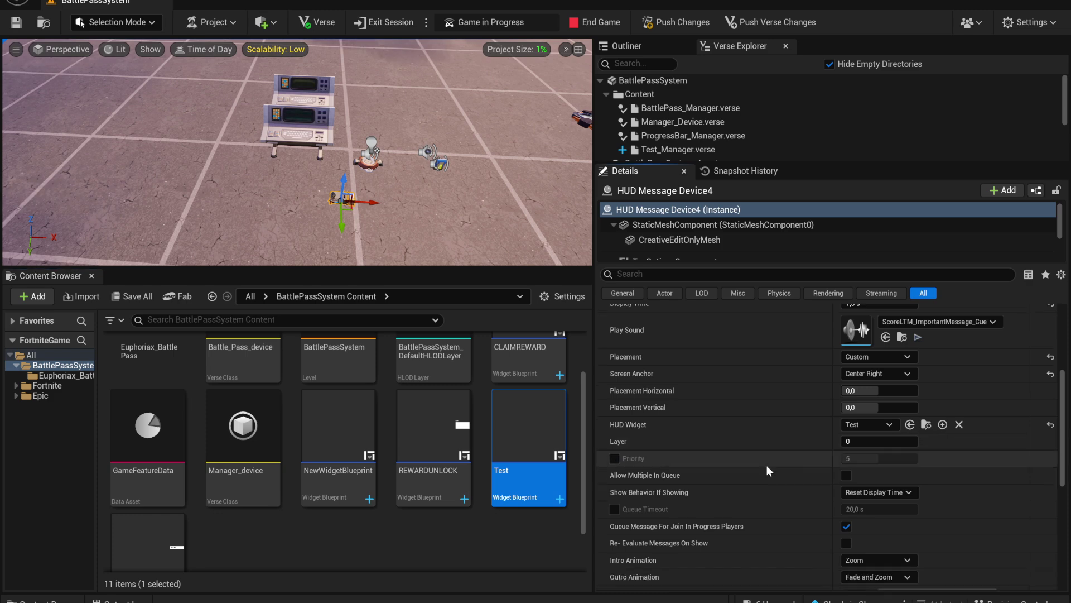
pyautogui.scroll(-3, 804, 477)
# Set both the intro and outro animations to Slide From Right
pyautogui.click(873, 440)
pyautogui.click(865, 440)
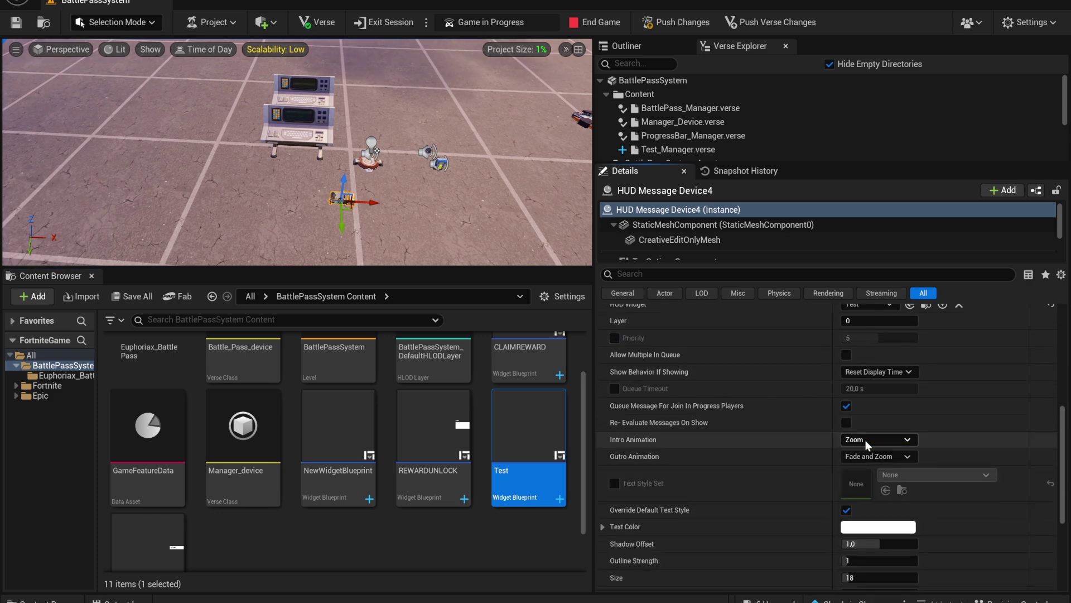
pyautogui.click(876, 440)
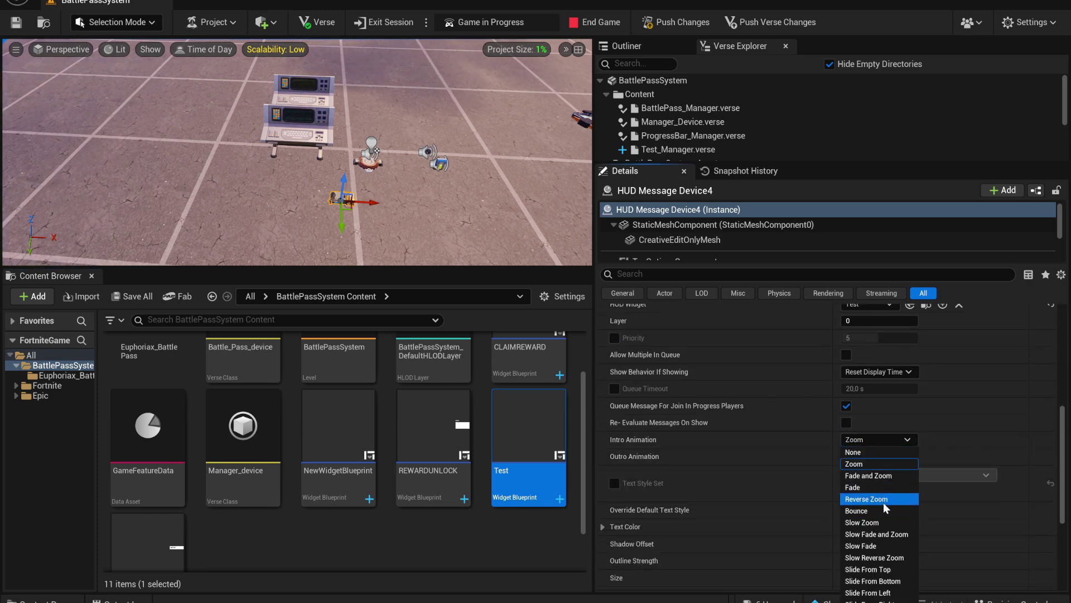
pyautogui.click(870, 600)
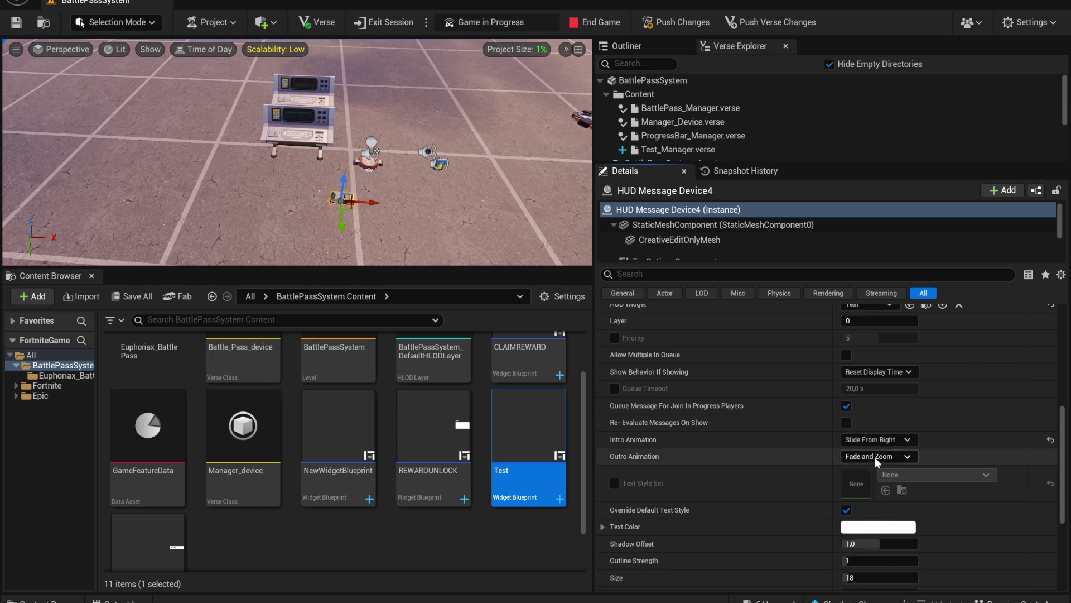
pyautogui.click(878, 456)
pyautogui.click(871, 600)
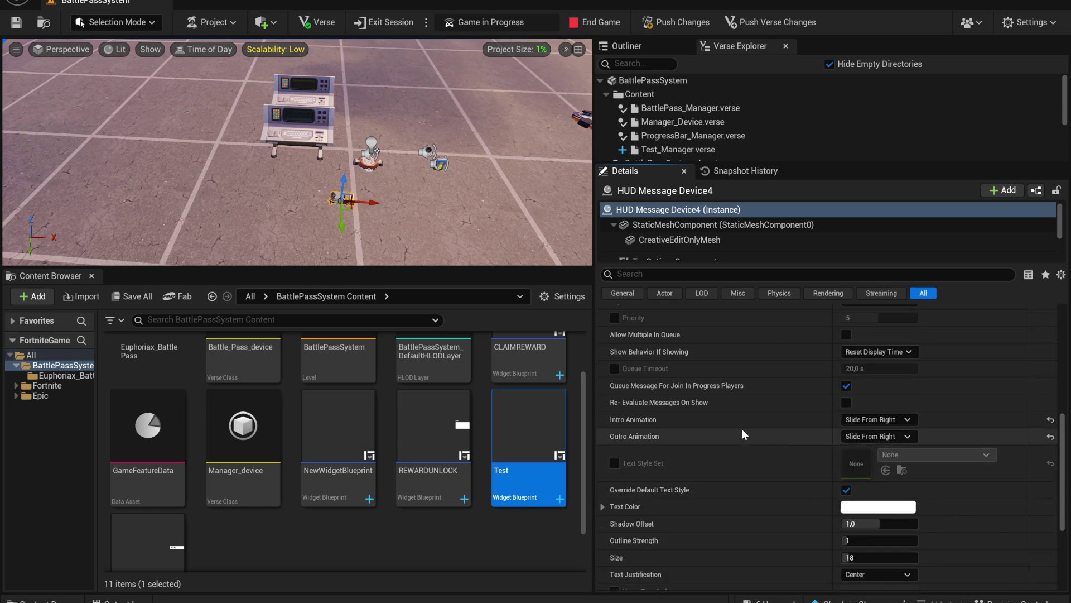
# Alt-drag the HUD Message Device to place two copies beside the original
pyautogui.scroll(-2, 752, 460)
pyautogui.scroll(-3, 757, 464)
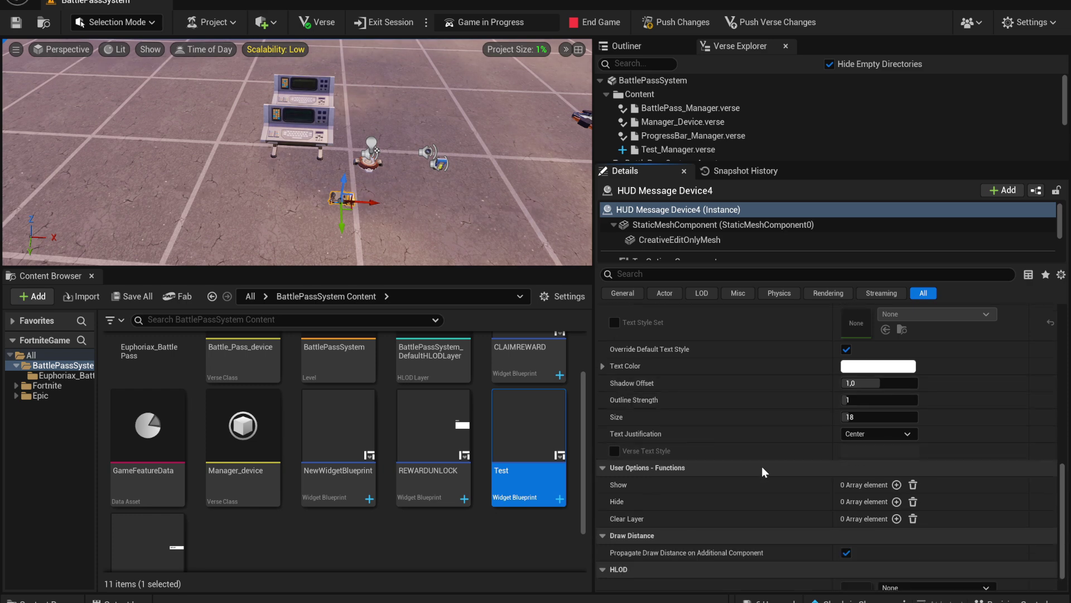
pyautogui.scroll(12, 770, 469)
pyautogui.scroll(3, 781, 469)
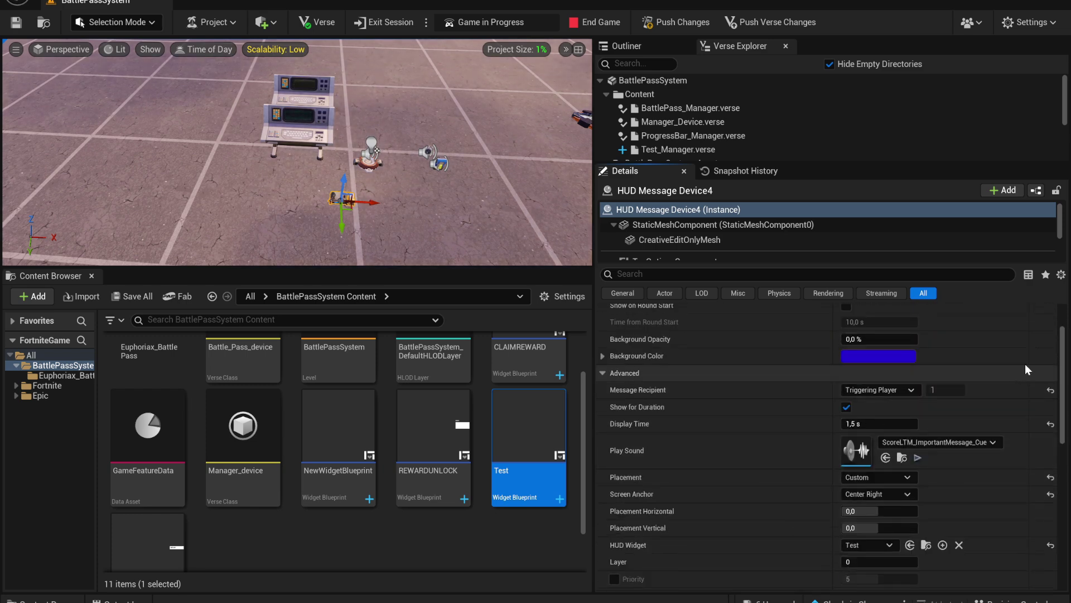
pyautogui.scroll(-2, 781, 468)
pyautogui.scroll(-8, 831, 446)
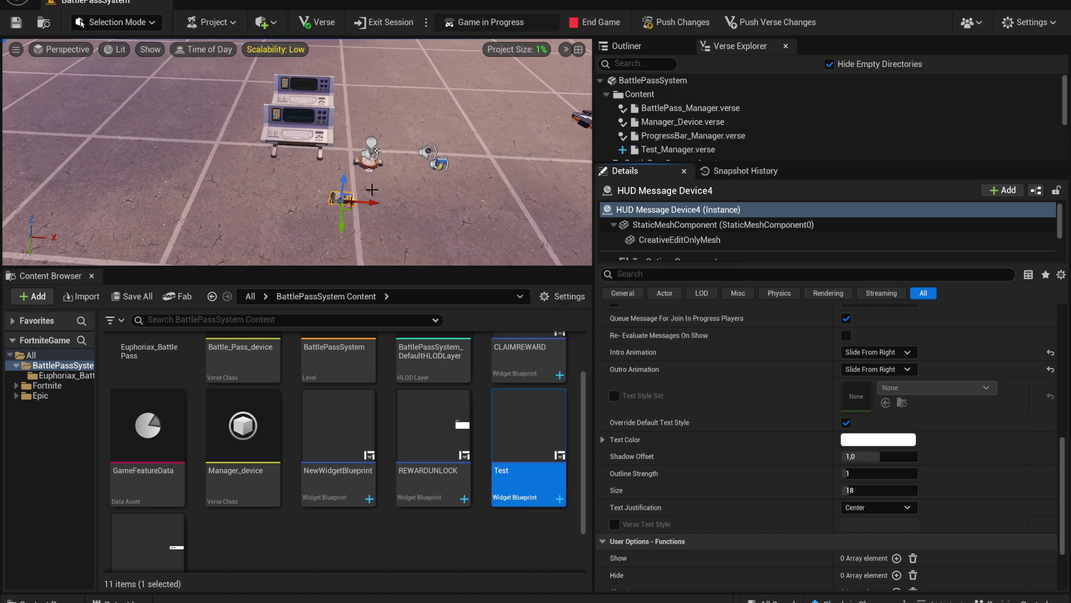
pyautogui.keyDown('alt'); pyautogui.moveTo(373, 202); pyautogui.dragTo(459, 206); pyautogui.keyUp('alt')
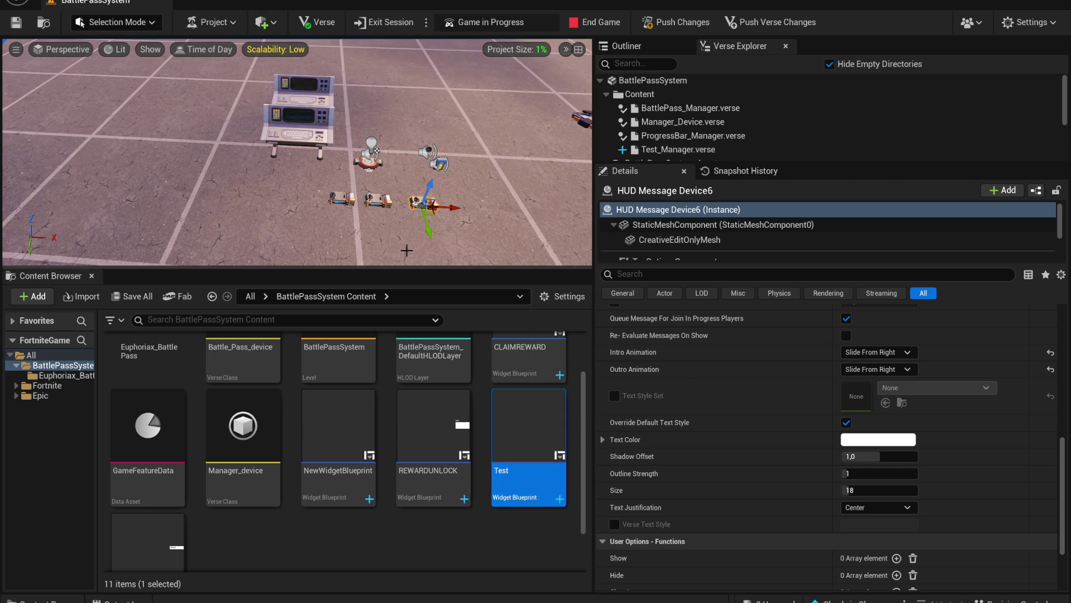
# On the Battle Pass device, set PremiumLockedPopUp to HUD Message Device5 via the eyedropper
pyautogui.click(326, 115)
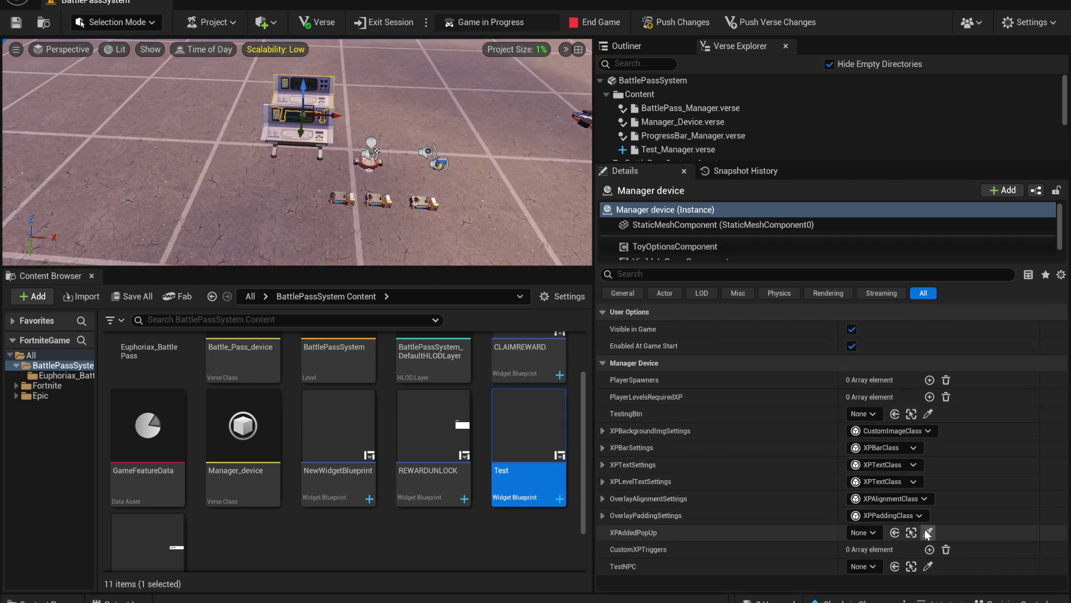
pyautogui.click(303, 134)
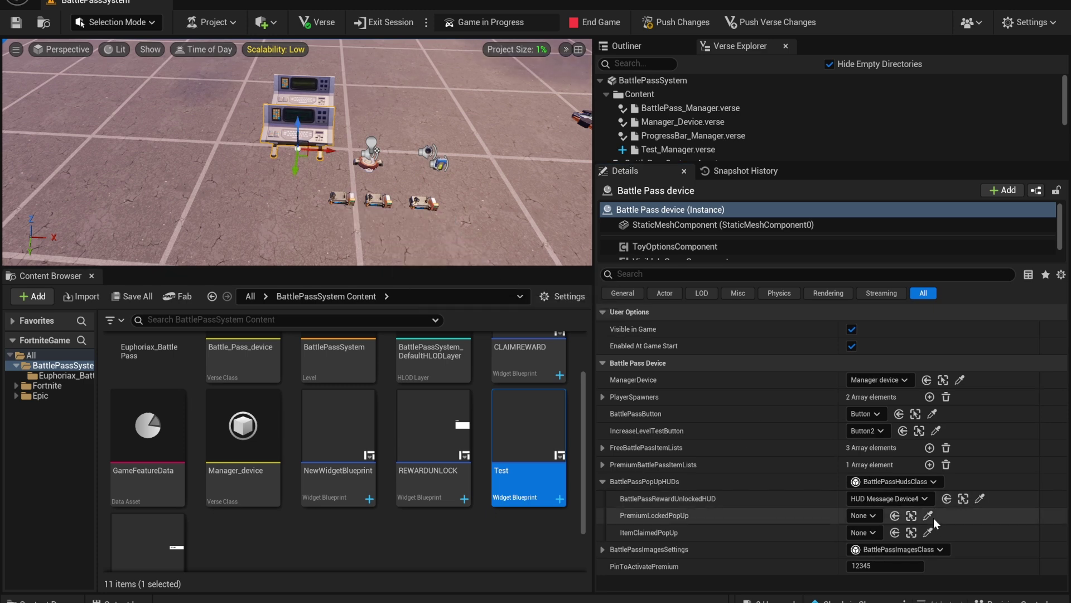
pyautogui.click(928, 514)
pyautogui.click(379, 200)
pyautogui.click(928, 533)
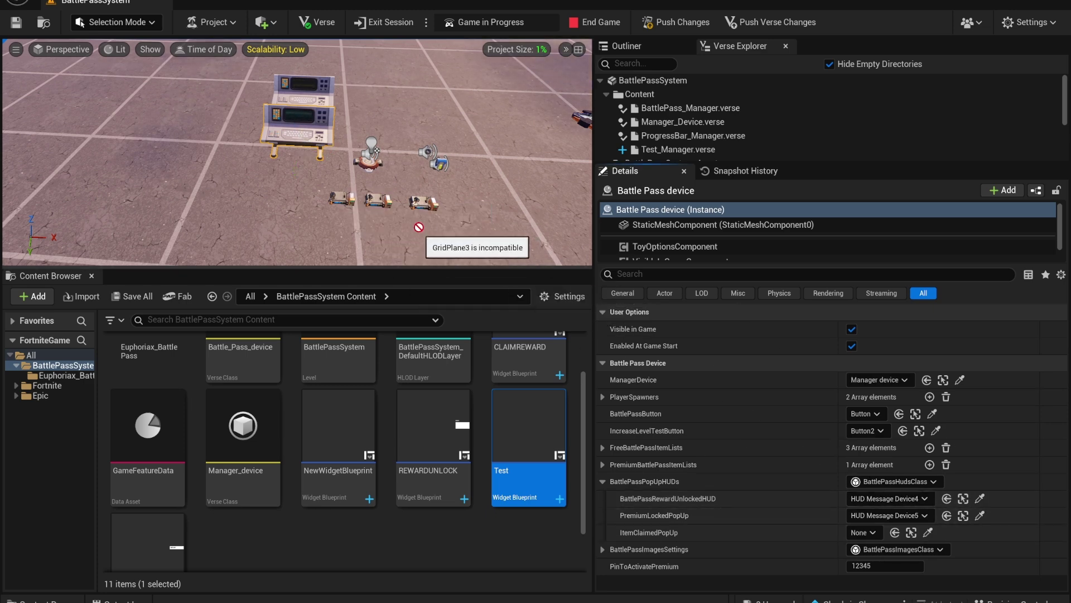
# Review the BattlePassImagesSettings textures against the Euphoriax_BattlePass texture folder
pyautogui.click(603, 481)
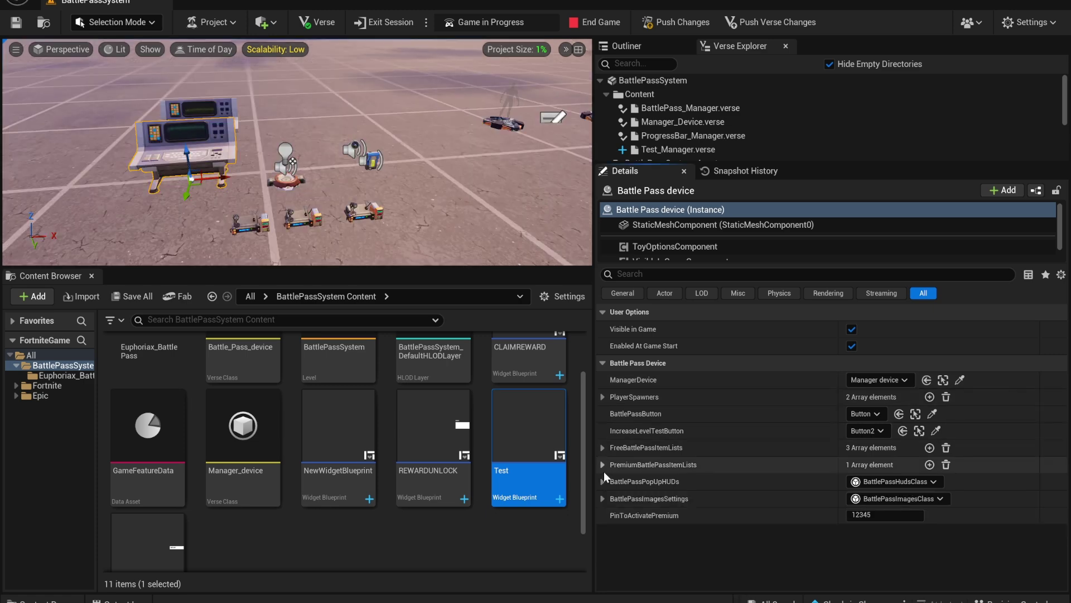
pyautogui.click(602, 498)
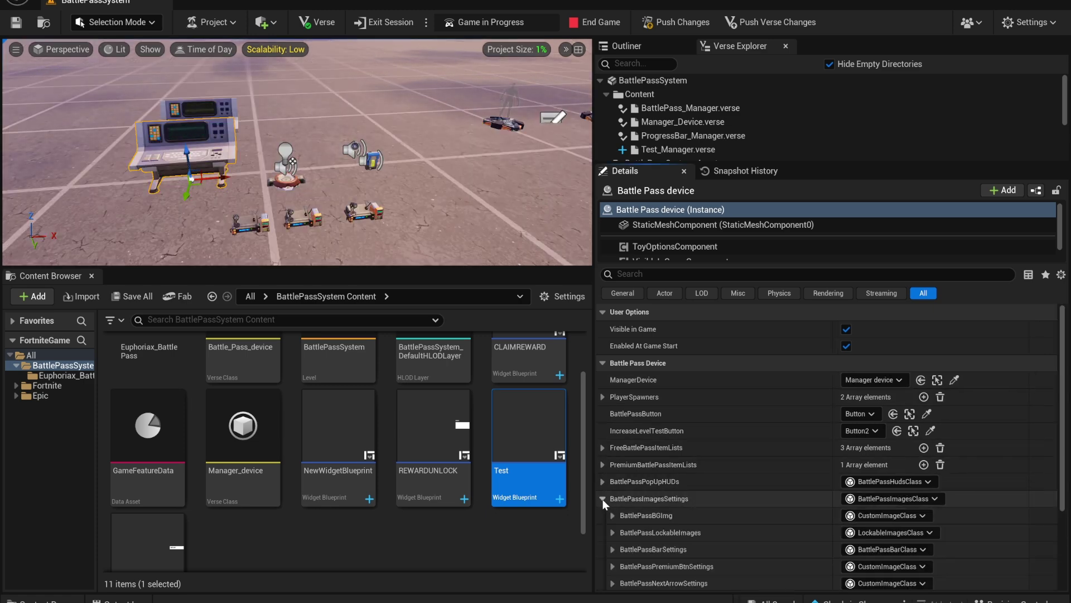
pyautogui.scroll(-2, 686, 513)
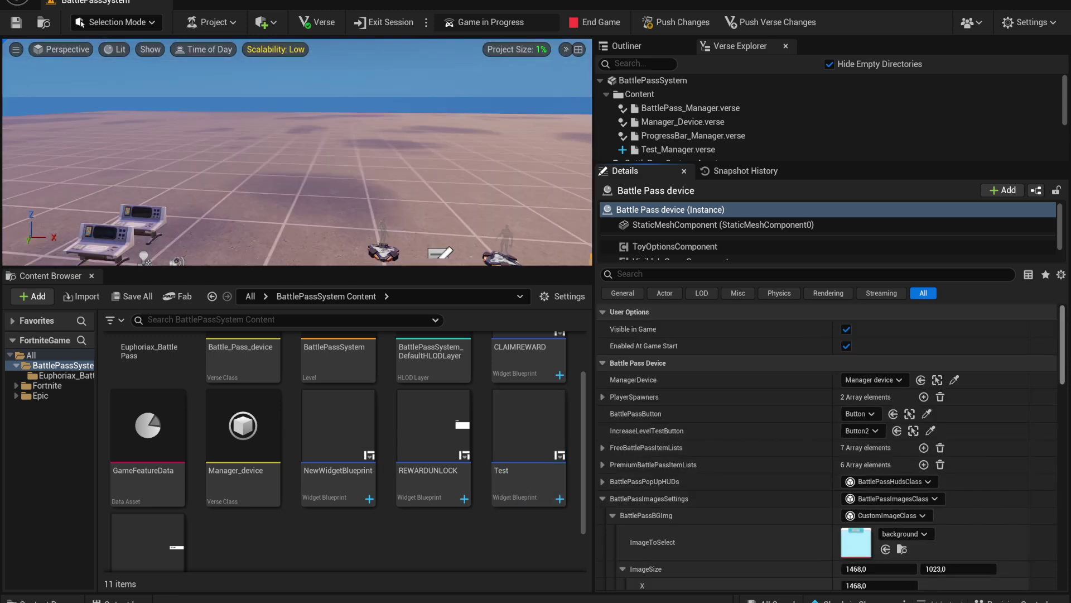
pyautogui.scroll(-5, 983, 396)
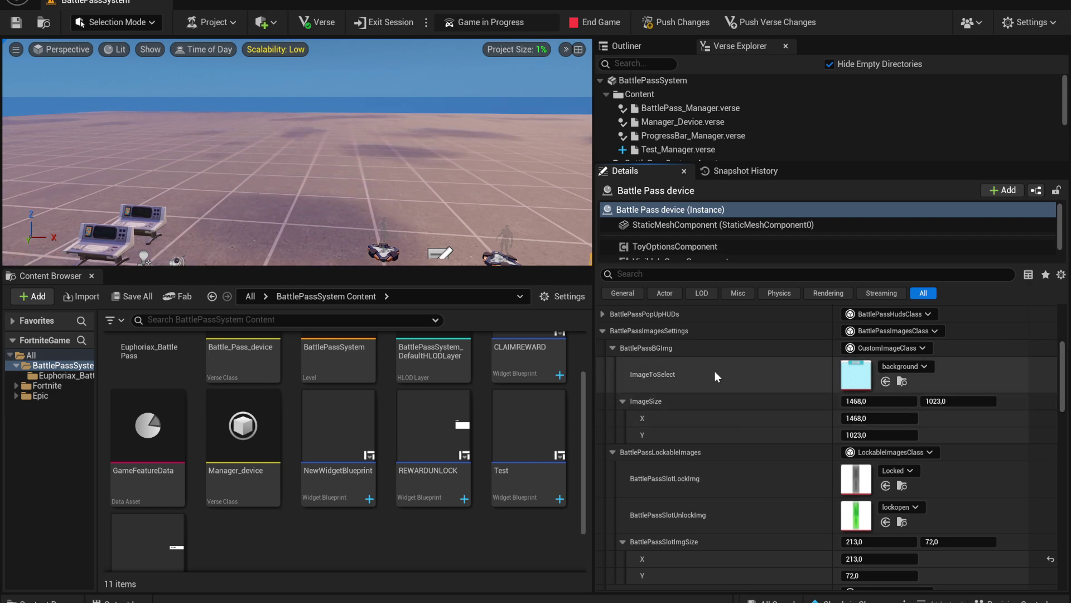
pyautogui.click(50, 373)
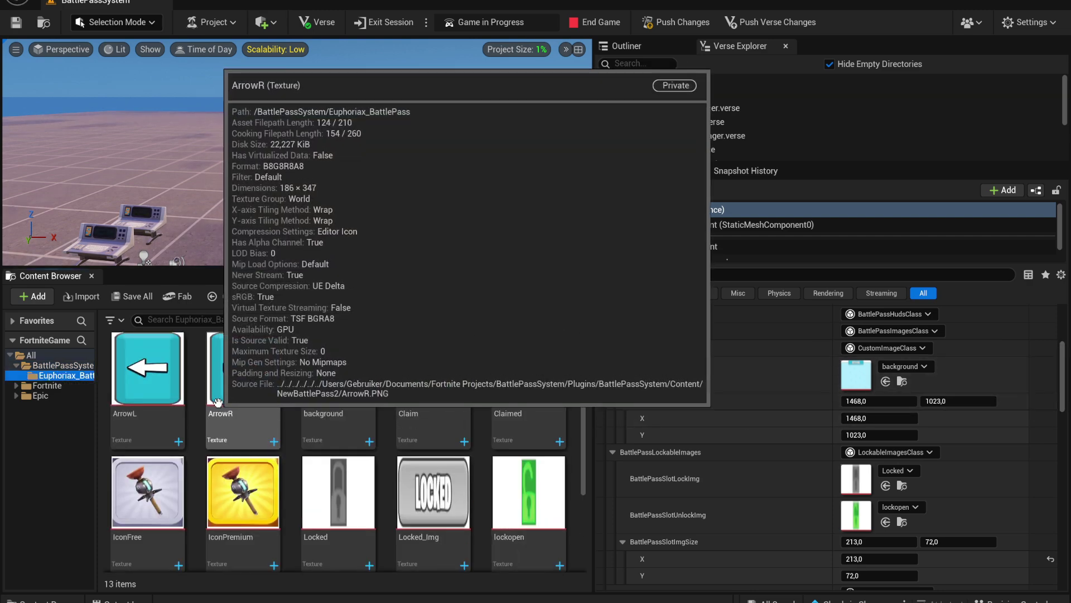
pyautogui.scroll(-1, 1004, 373)
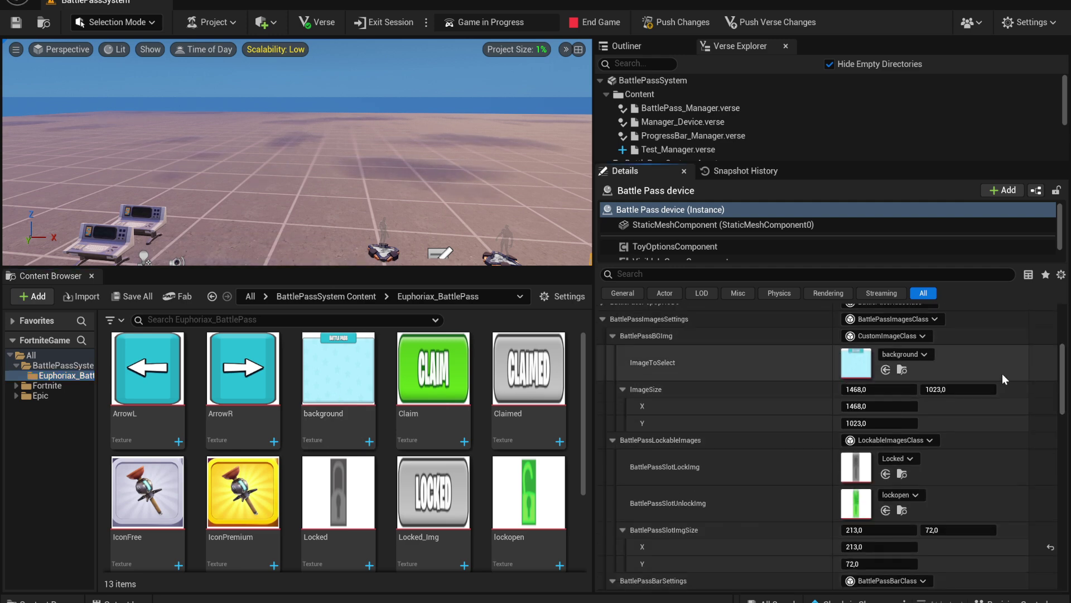
pyautogui.scroll(-4, 1035, 393)
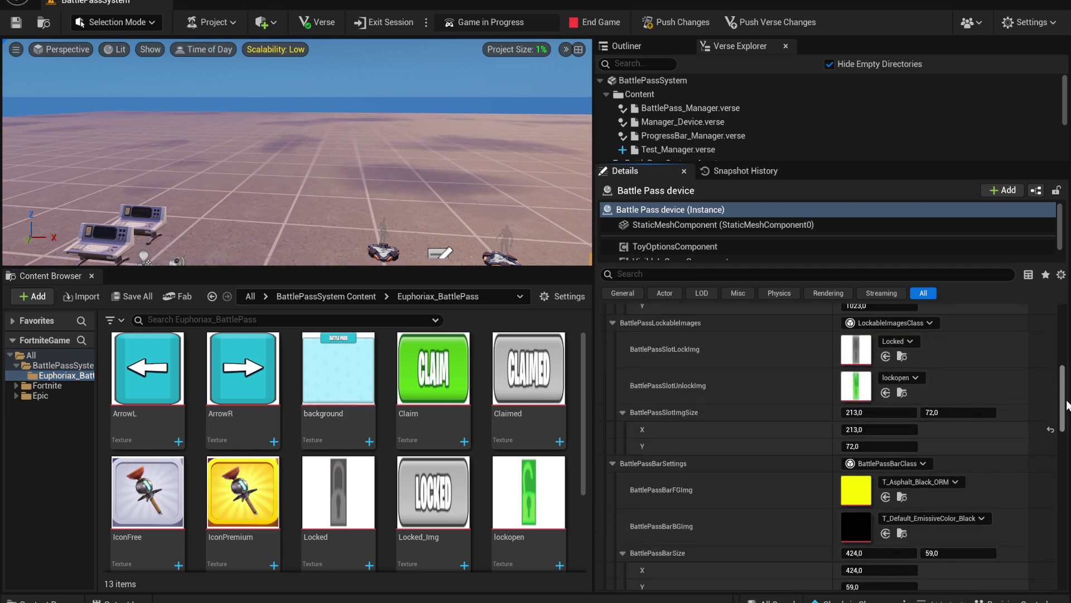
pyautogui.scroll(-1, 466, 466)
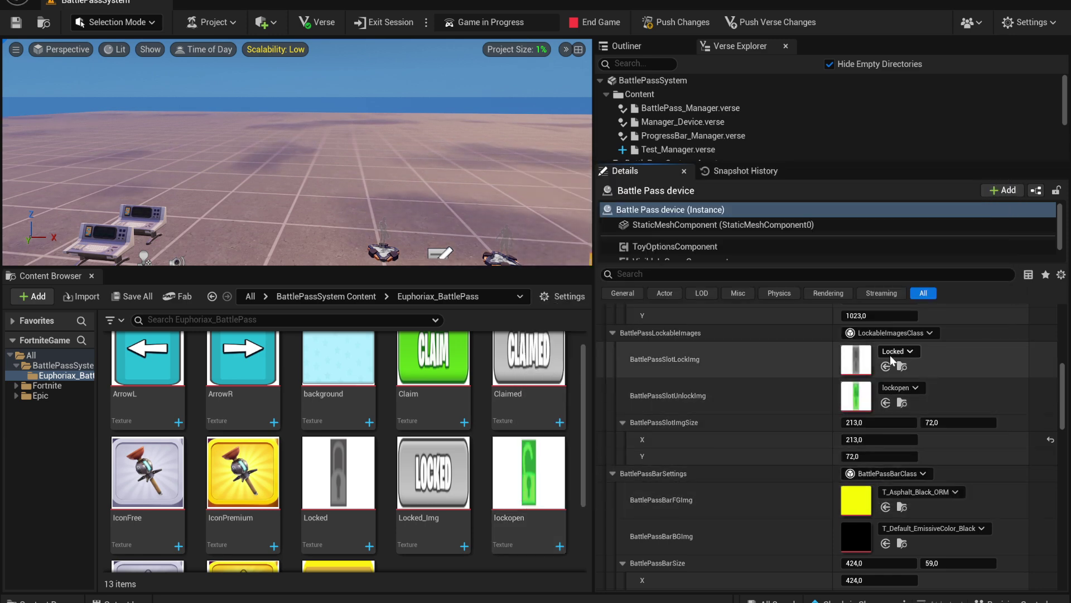
pyautogui.scroll(-4, 949, 430)
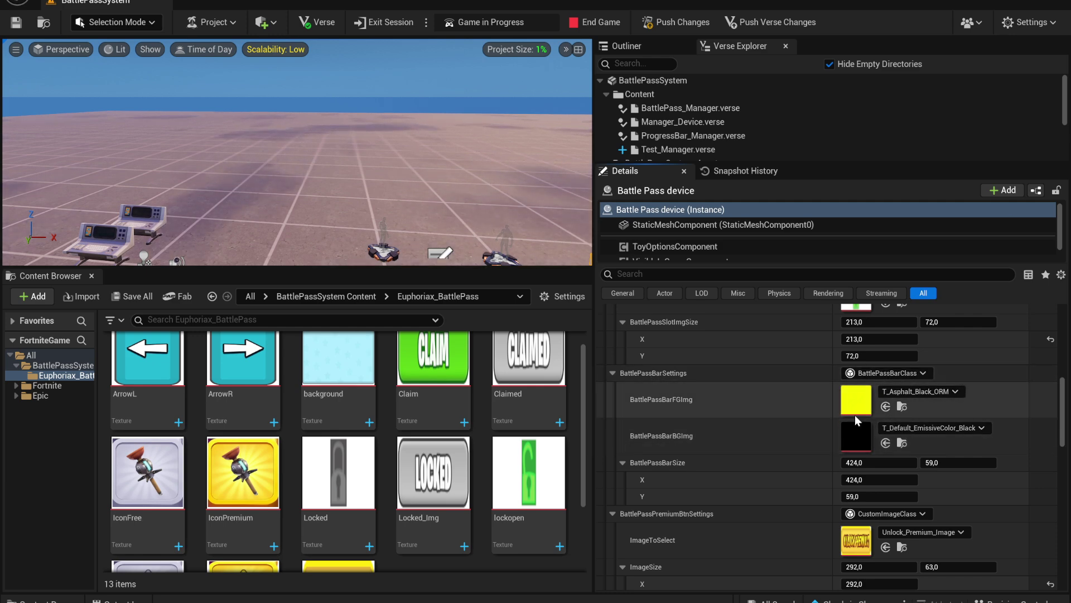
pyautogui.scroll(-1, 882, 429)
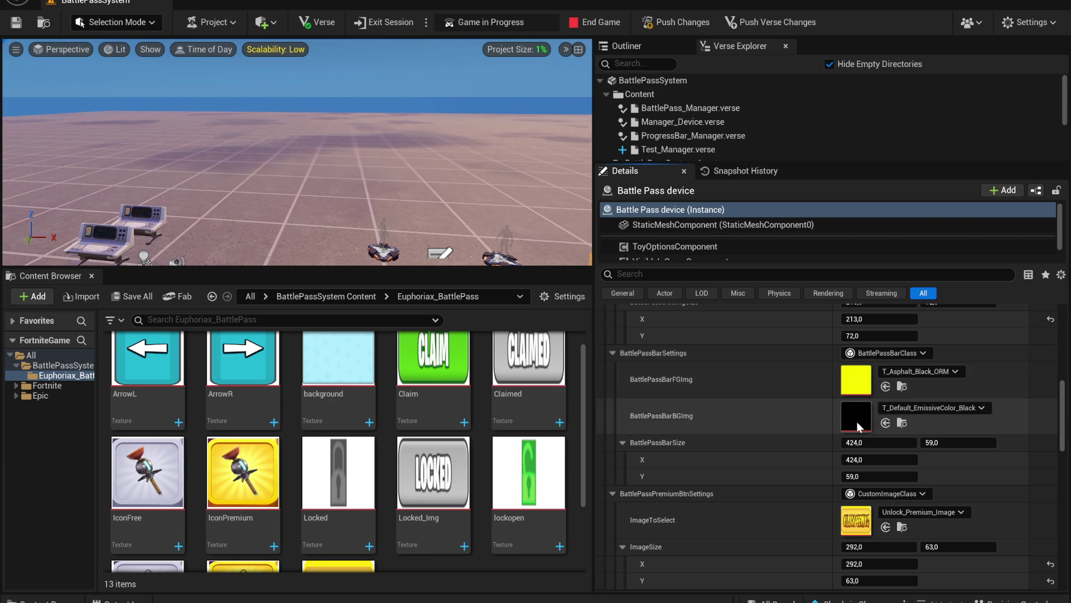
pyautogui.scroll(-3, 862, 395)
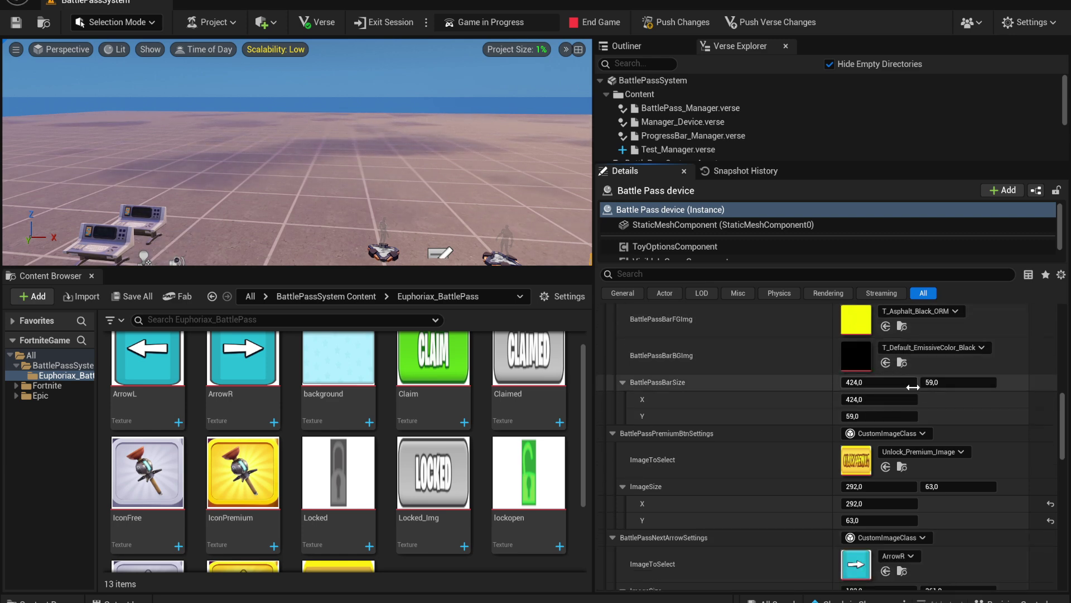
# Adjust the progress bar width value in the Battle Pass settings
pyautogui.scroll(4, 910, 385)
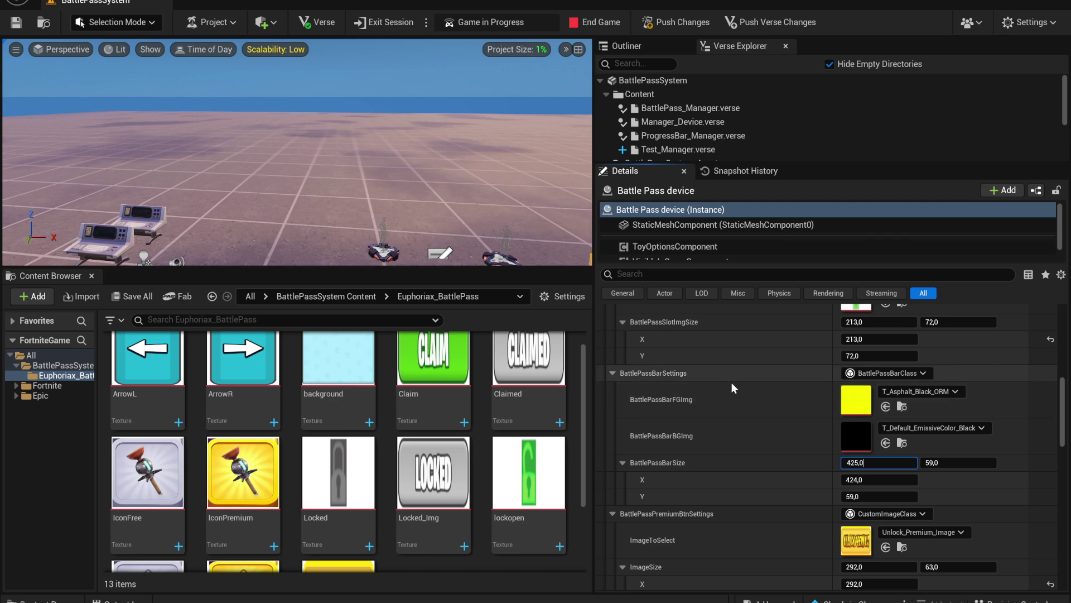
pyautogui.moveTo(873, 462); pyautogui.dragTo(881, 463)
pyautogui.press('Return')
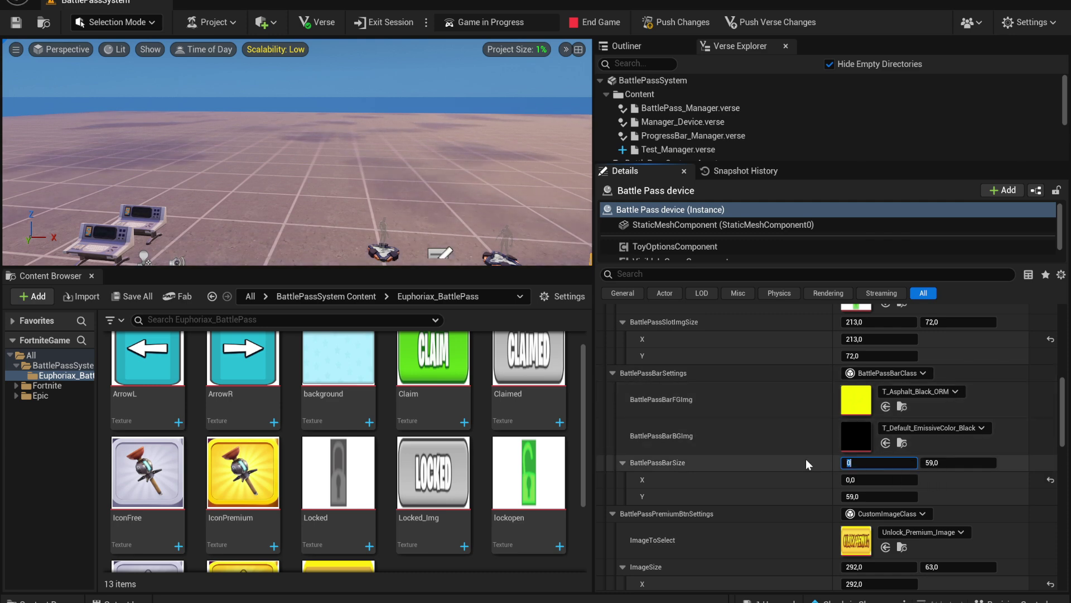
pyautogui.scroll(-3, 507, 482)
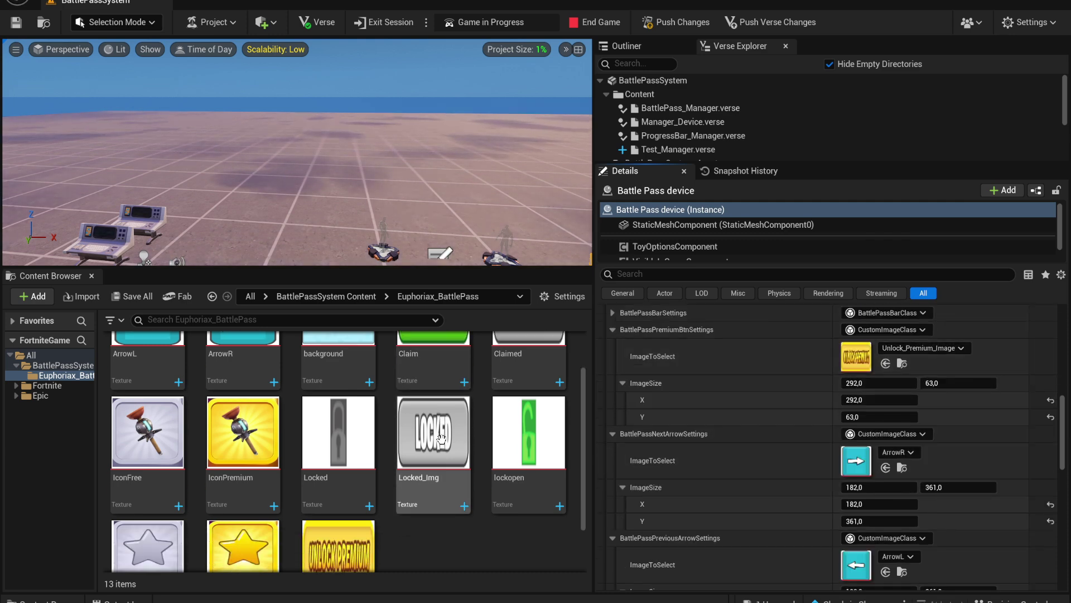
pyautogui.scroll(-4, 948, 407)
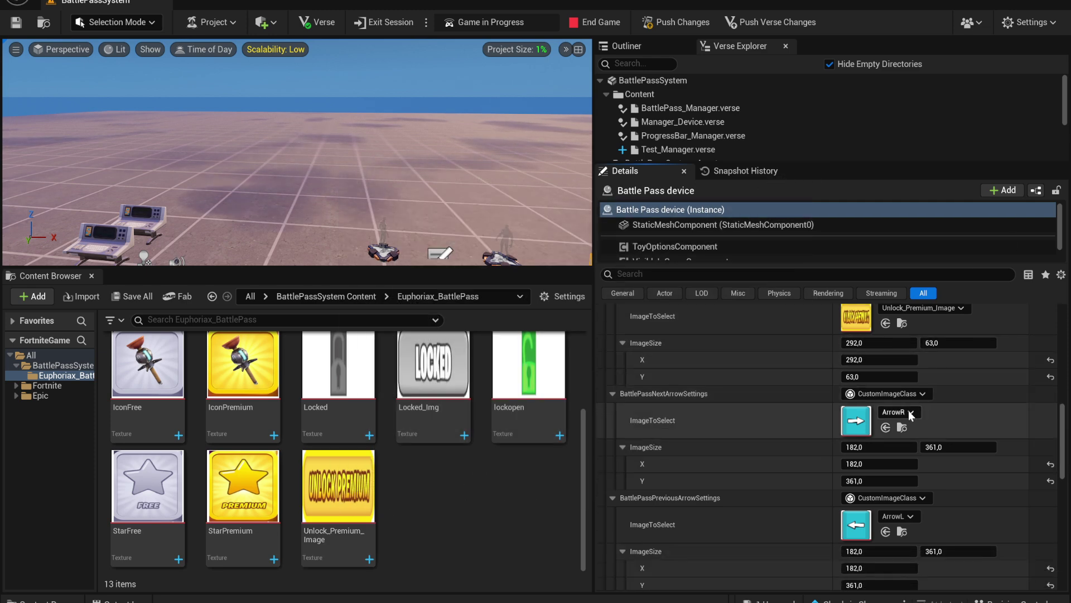
pyautogui.scroll(-7, 1006, 446)
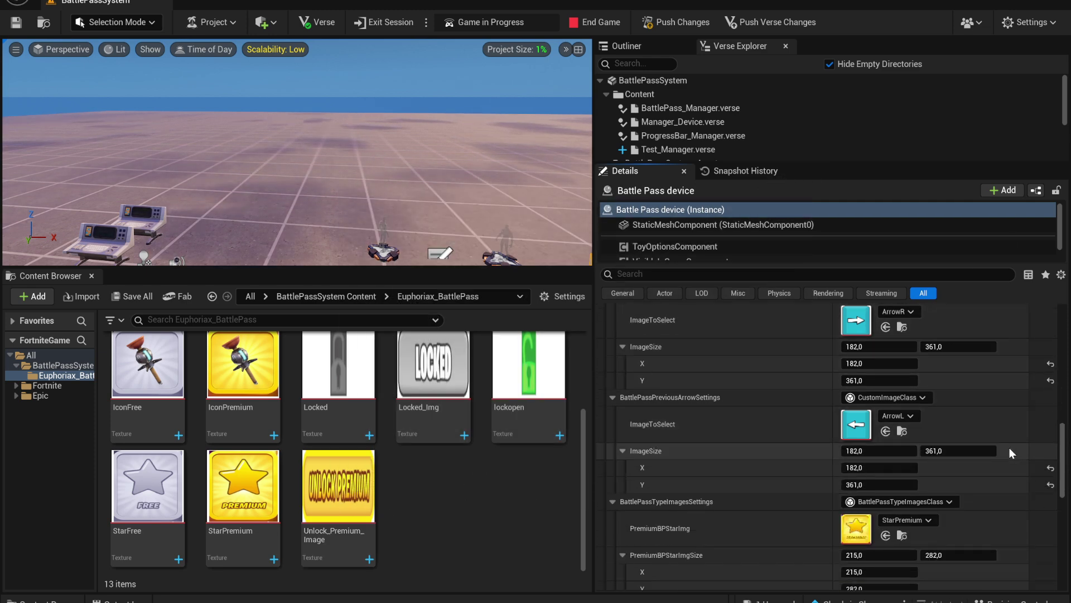
# Enter a new PinToActivatePremium value, then open the Battle Pass in-game with E
pyautogui.scroll(-8, 1009, 447)
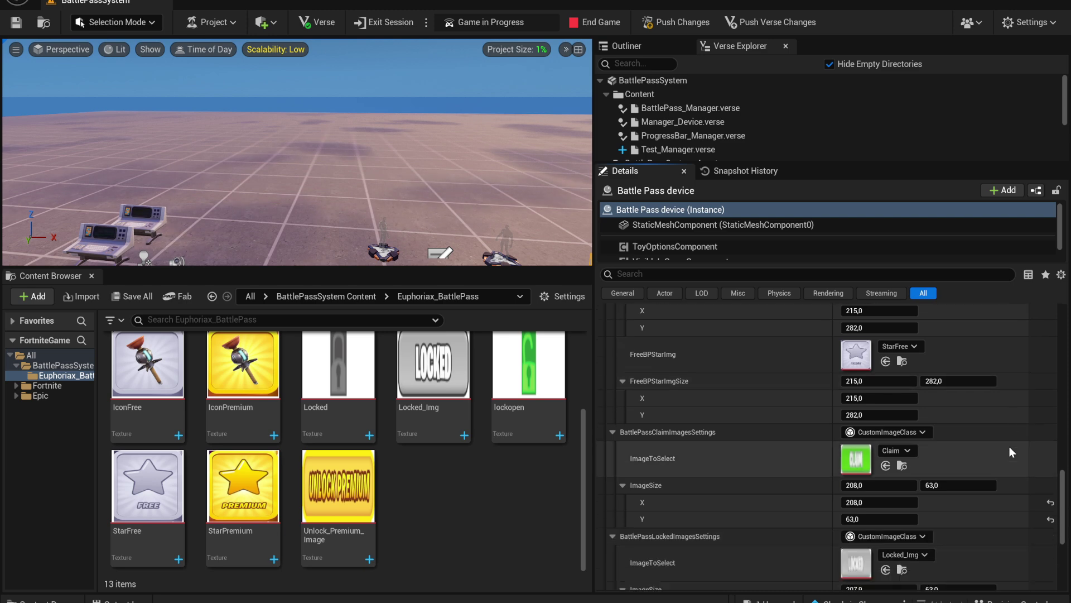
pyautogui.scroll(-2, 1010, 446)
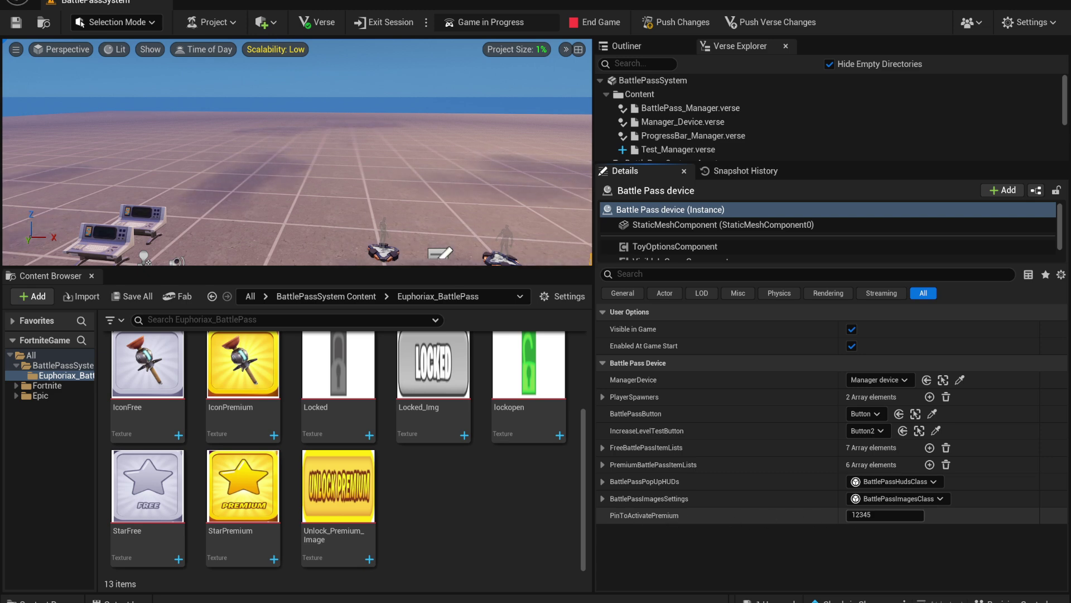
pyautogui.write('122323')
pyautogui.press('Return')
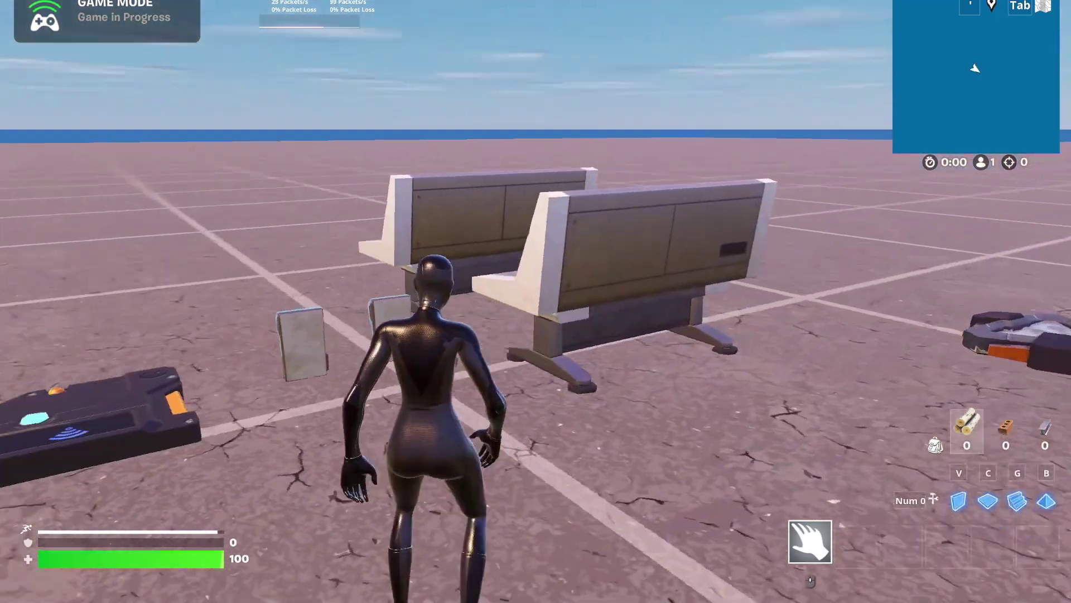
pyautogui.press('e')
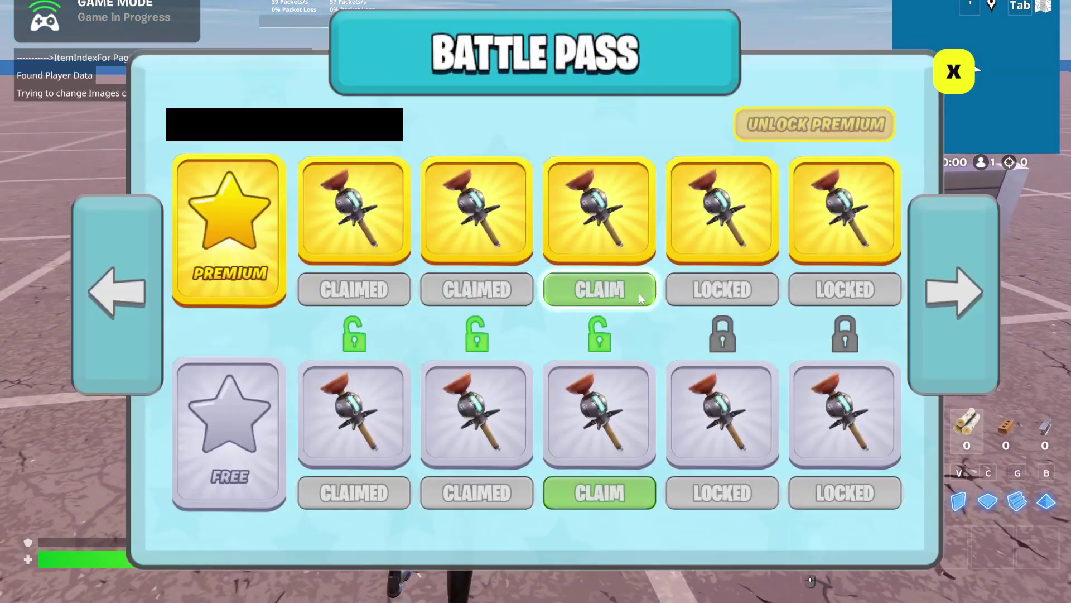